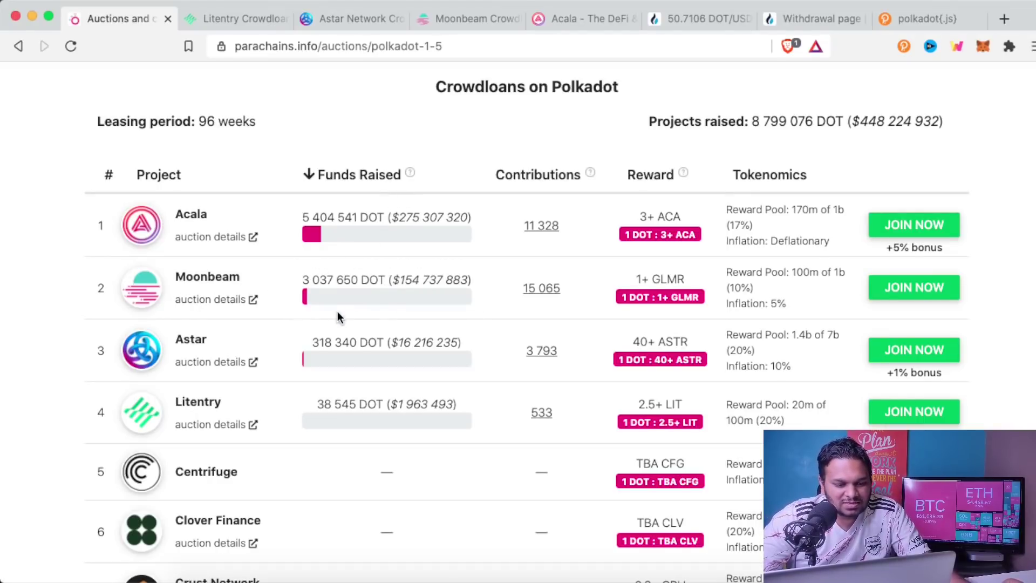
scroll(338, 311, "down", 3)
scroll(300, 327, "down", 3)
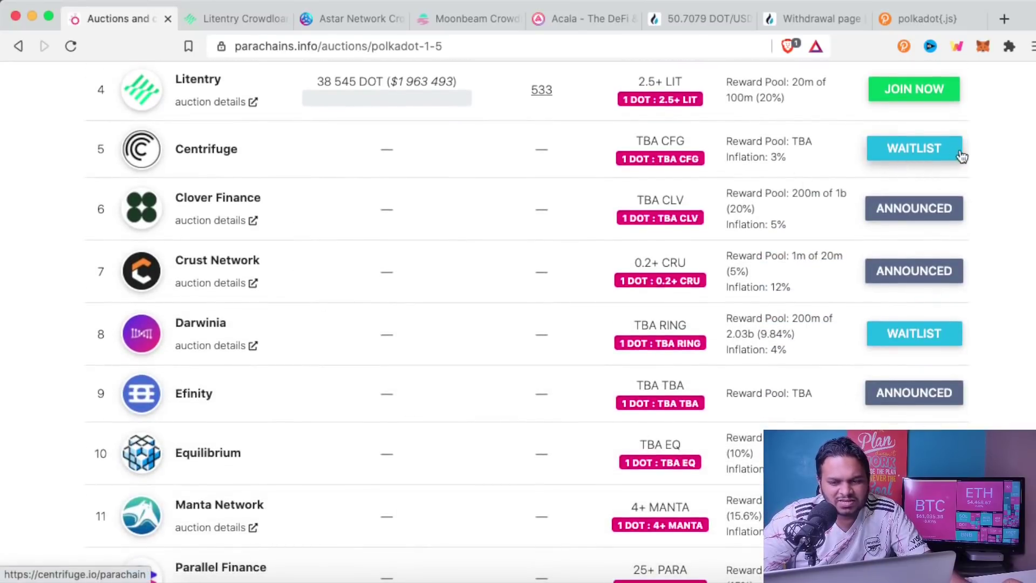
scroll(421, 273, "down", 2)
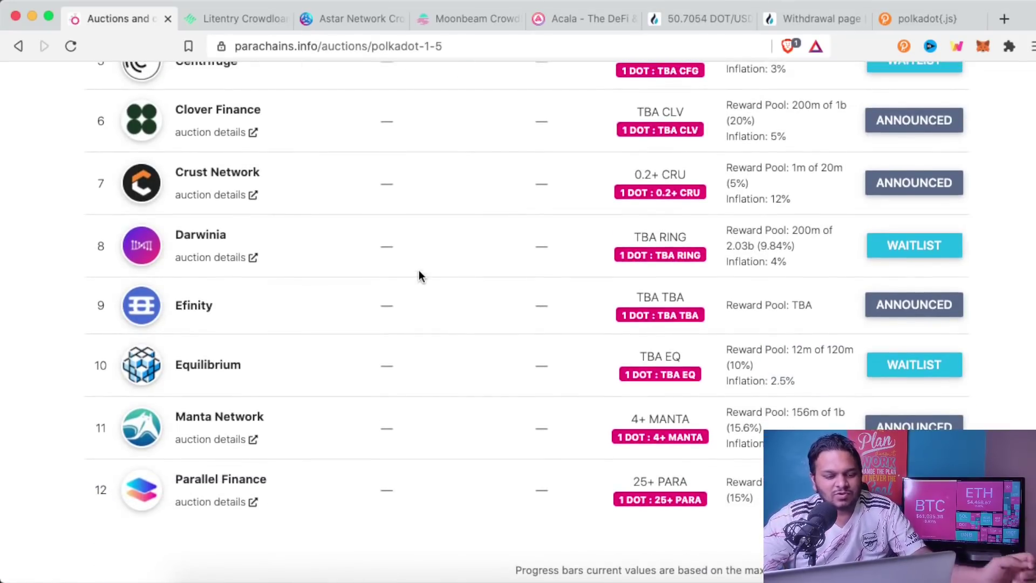
scroll(430, 270, "down", 3)
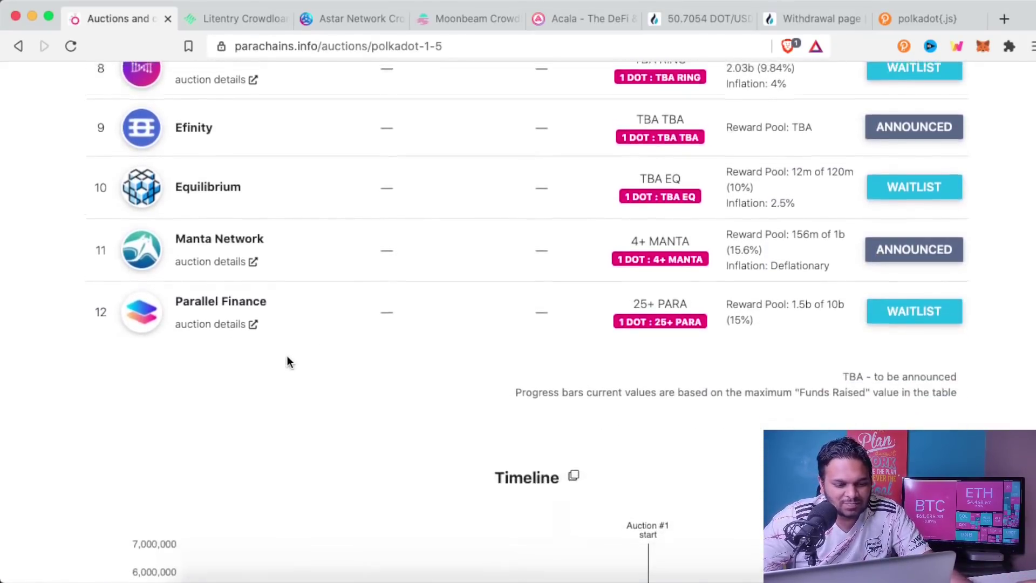
scroll(287, 360, "up", 3)
scroll(287, 361, "up", 3)
scroll(287, 360, "up", 1)
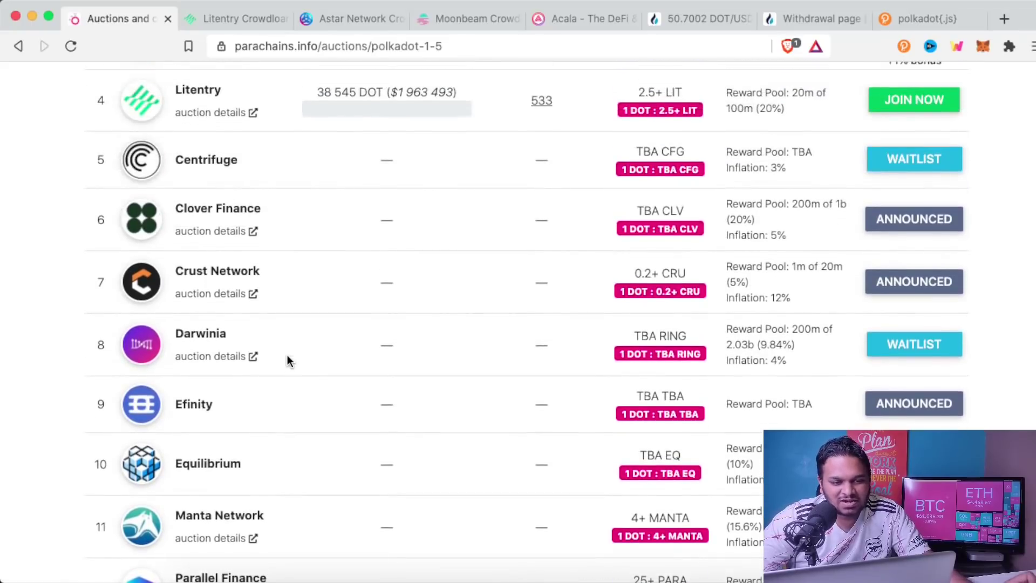
scroll(288, 360, "up", 2)
scroll(288, 360, "down", 4)
scroll(288, 360, "up", 5)
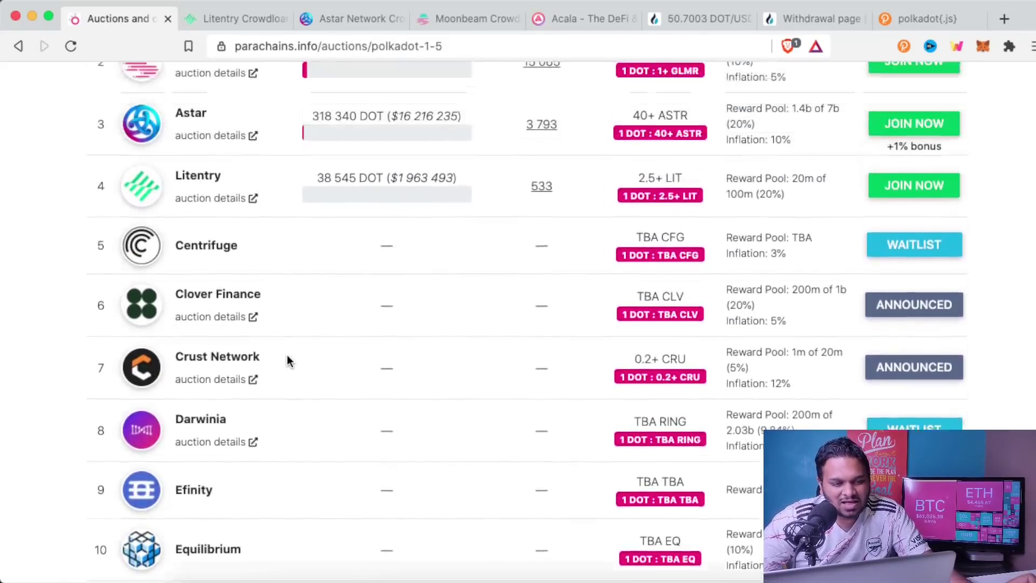
scroll(287, 359, "up", 7)
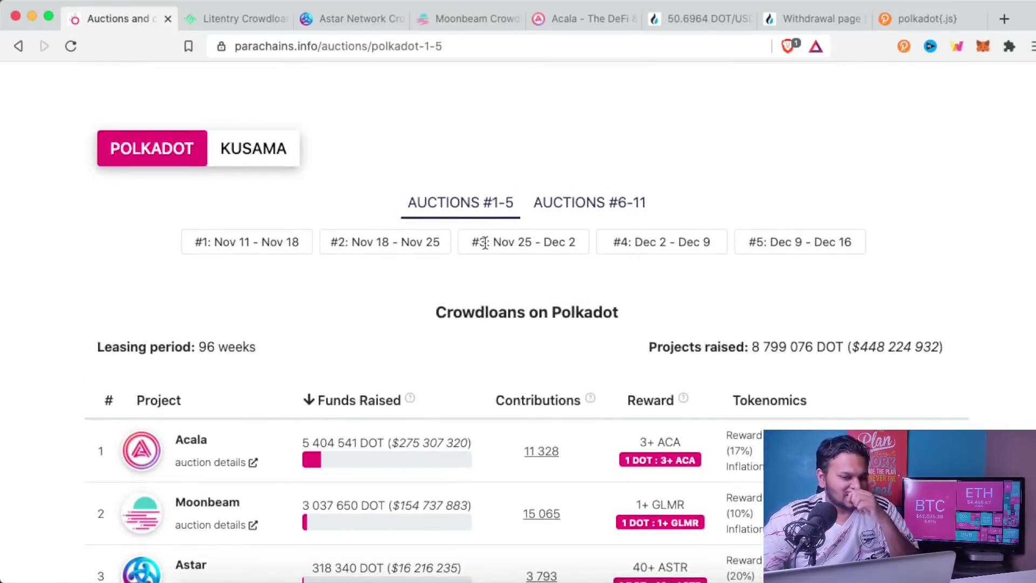
scroll(416, 308, "down", 3)
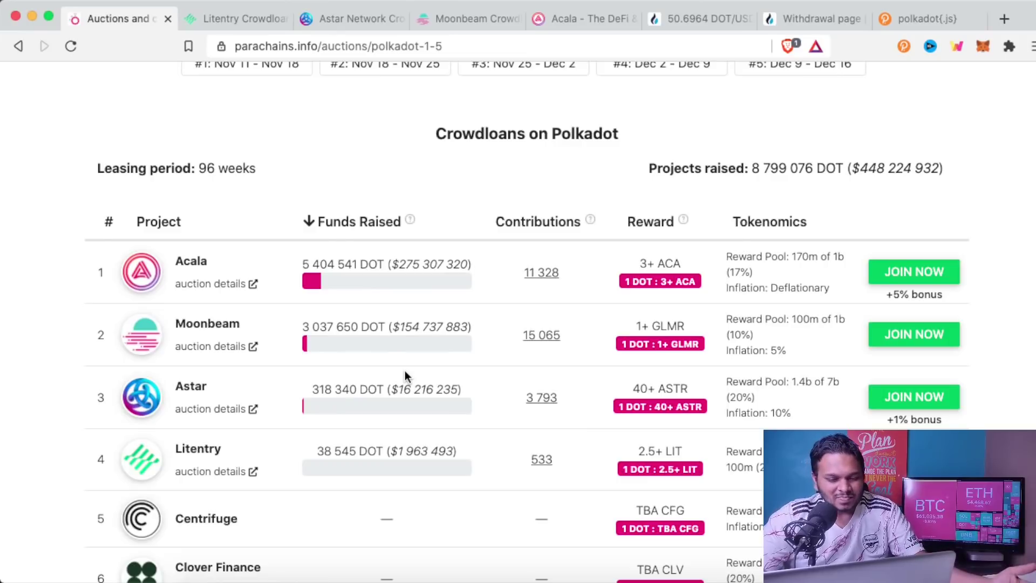
scroll(558, 376, "down", 3)
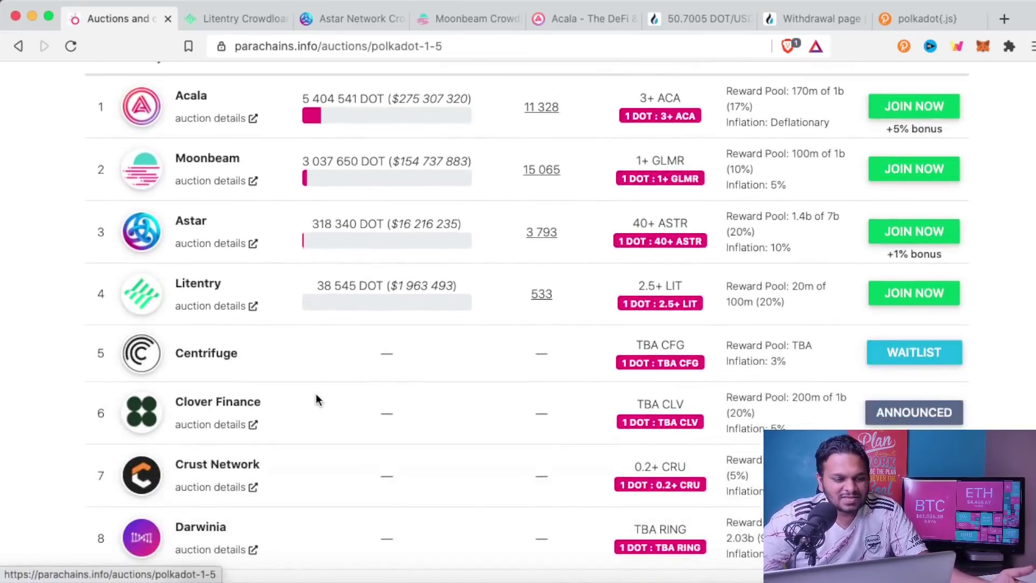
scroll(313, 399, "down", 3)
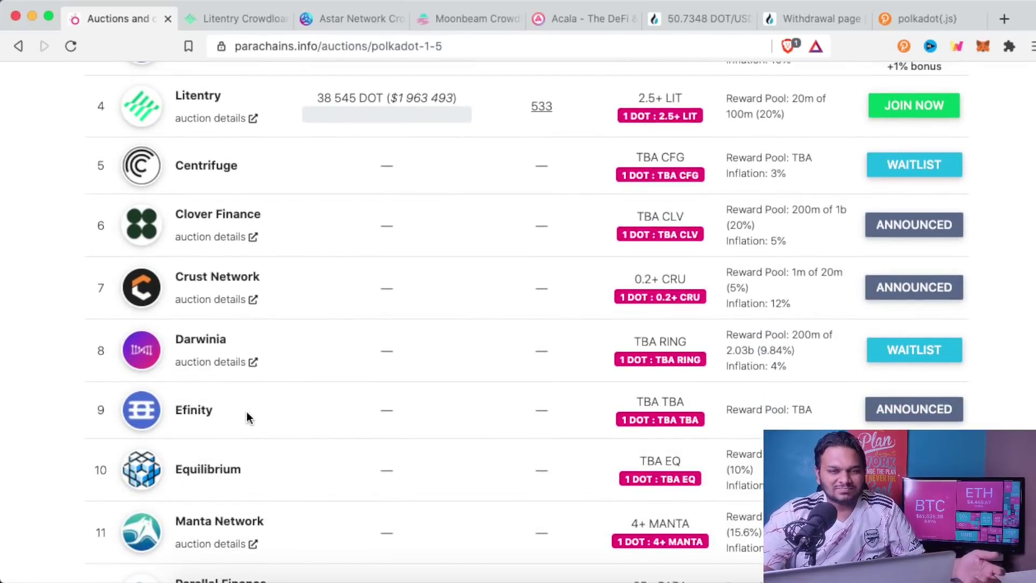
scroll(247, 415, "down", 3)
scroll(248, 417, "up", 2)
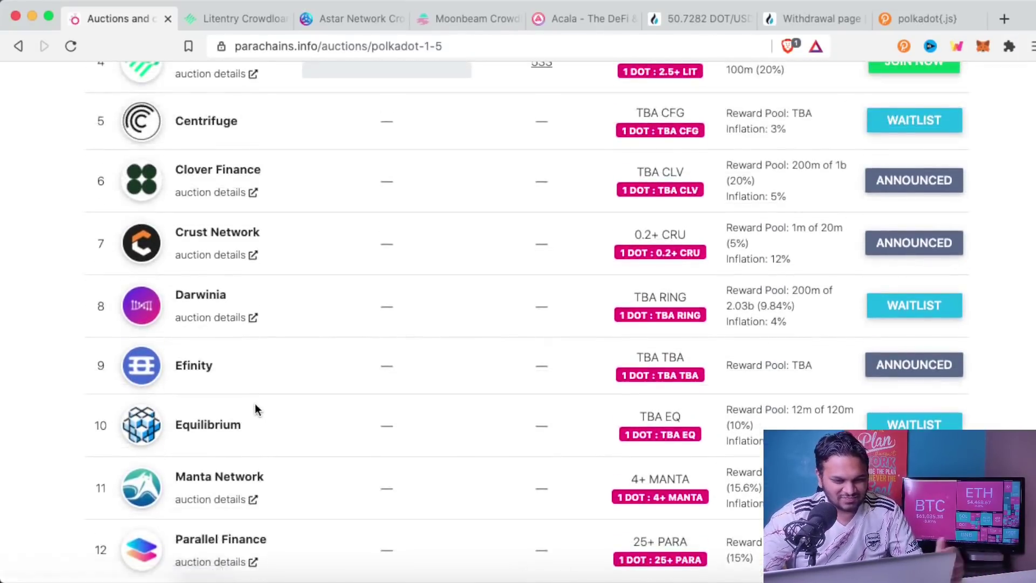
scroll(255, 405, "up", 6)
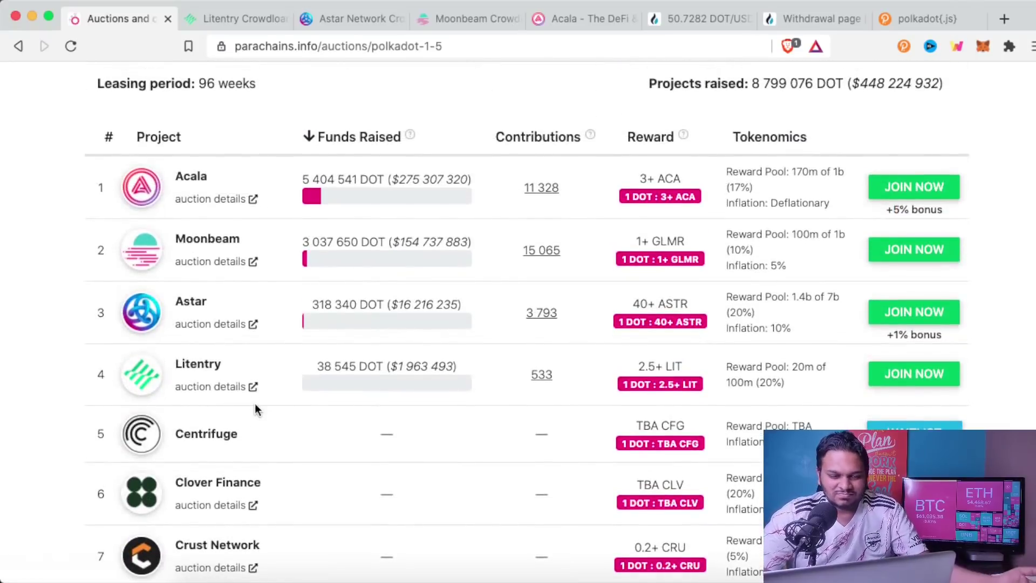
scroll(504, 340, "up", 1)
mouse_move(682, 248)
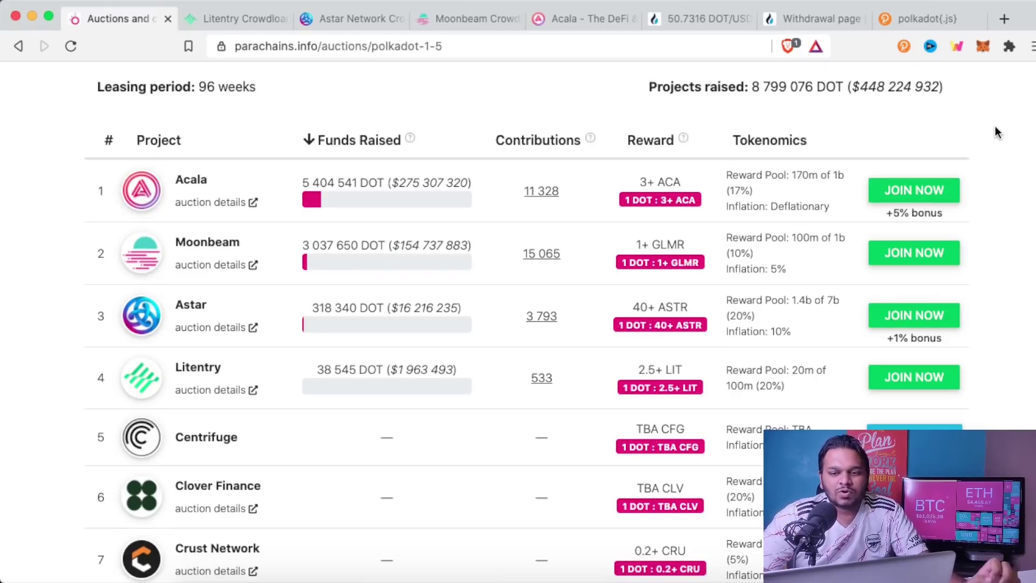
scroll(997, 132, "down", 1)
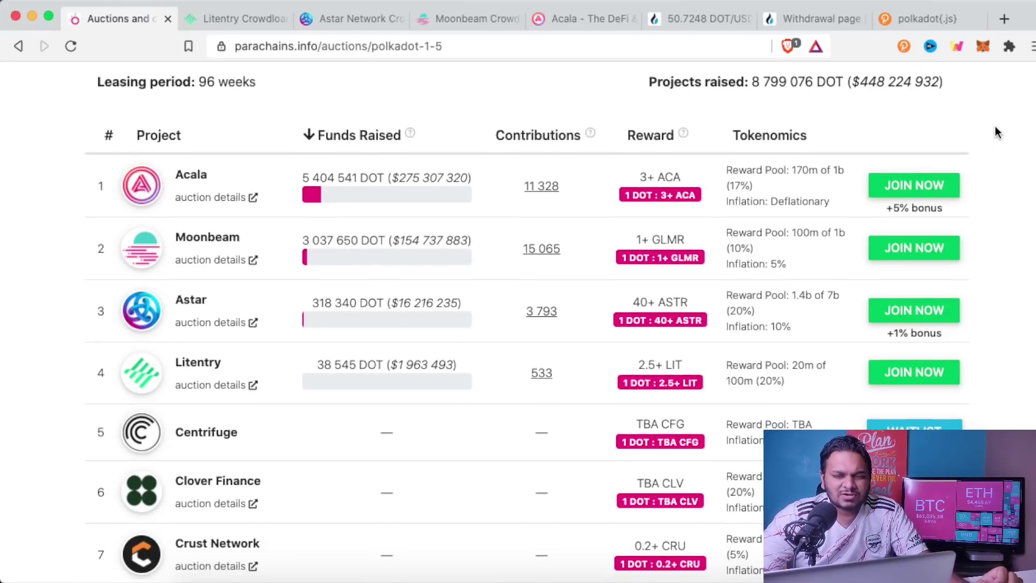
scroll(996, 134, "up", 1)
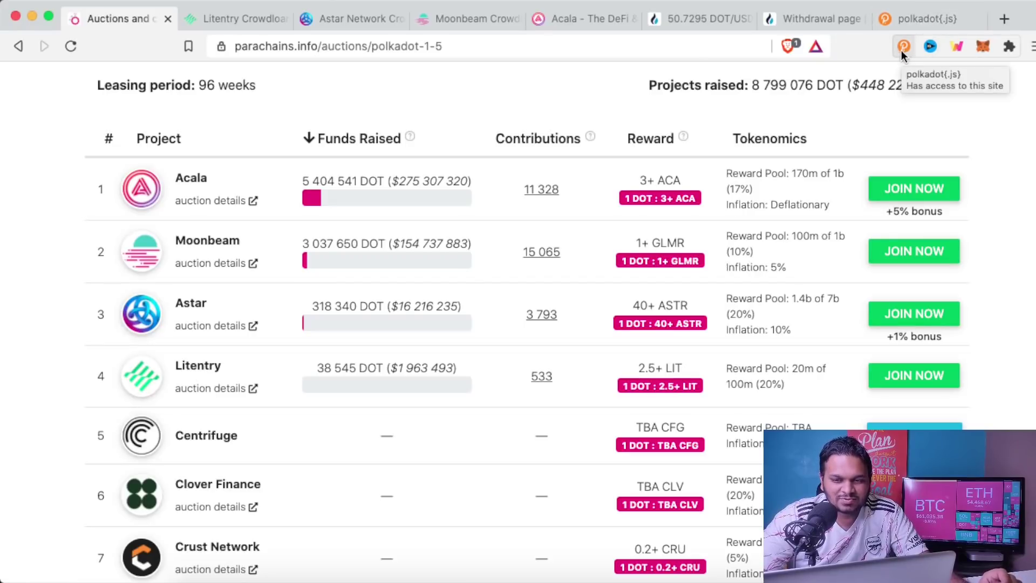
Step: On polkadot.js.org, open the polkadot{.js} extension page with Chrome and Firefox download options
left_click(911, 16)
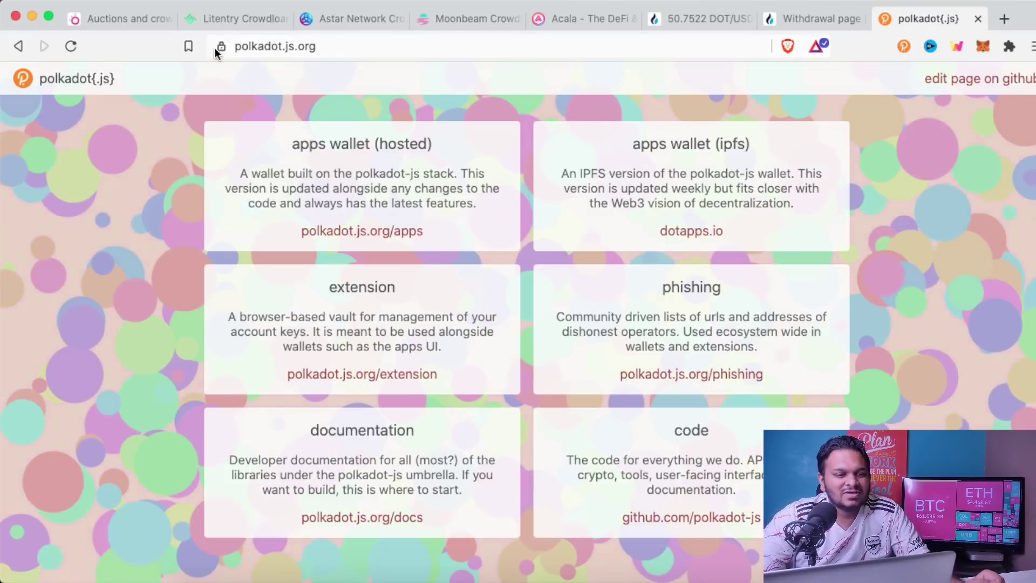
left_click(305, 47)
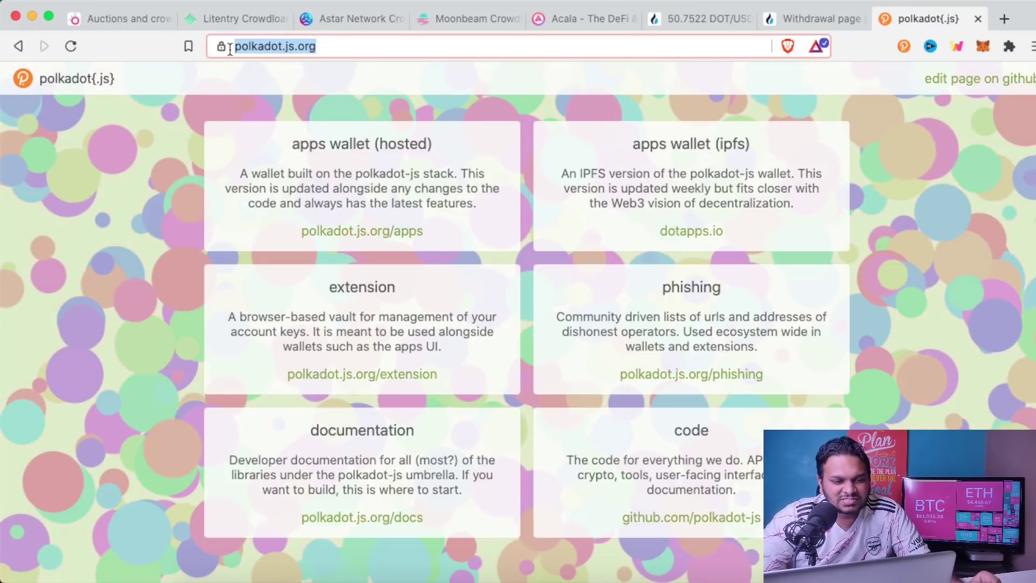
left_click(380, 48)
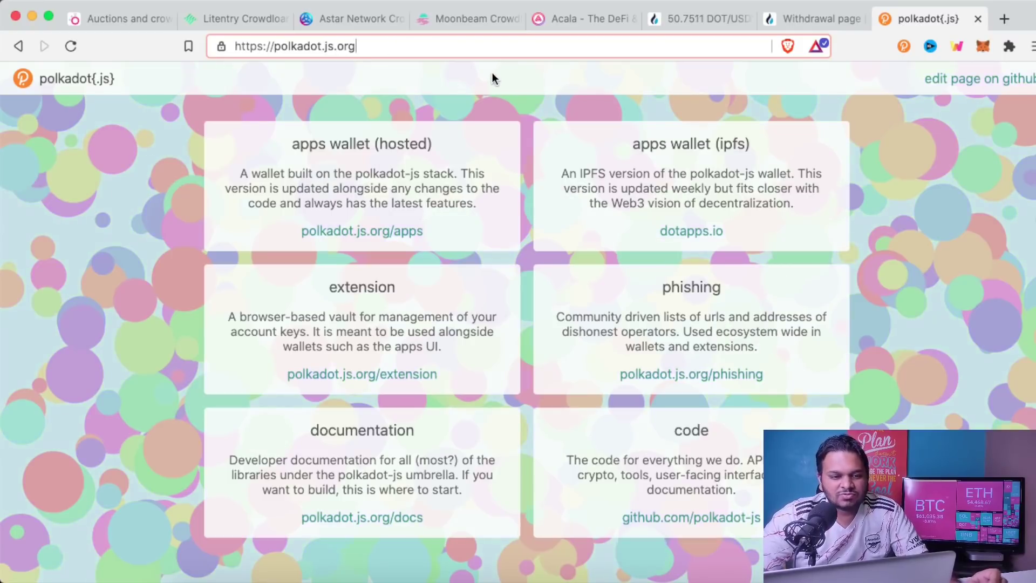
left_click(365, 381)
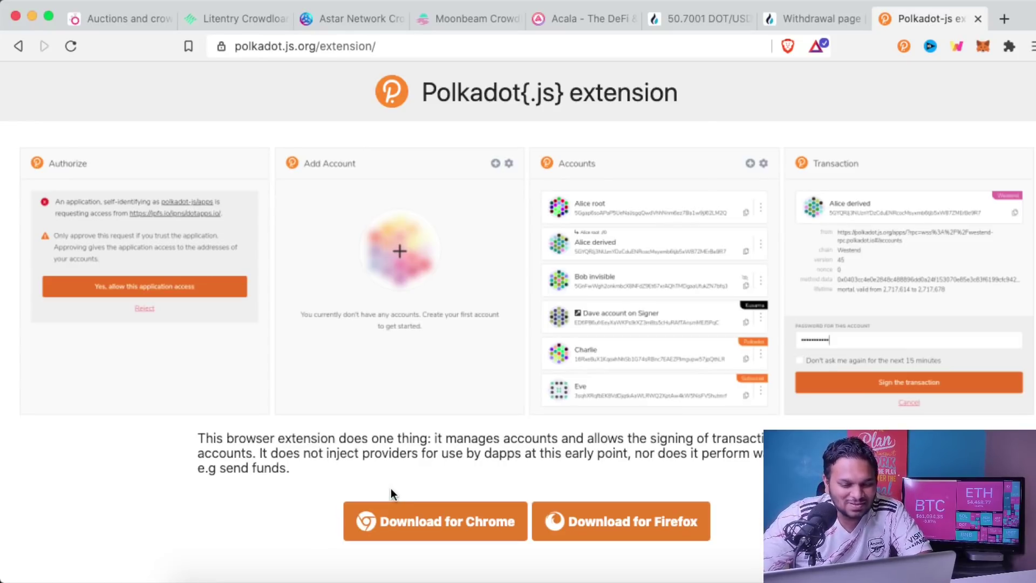
Step: Follow Download for Chrome to the Web Store listing and show the installed extension's single account
left_click(413, 519)
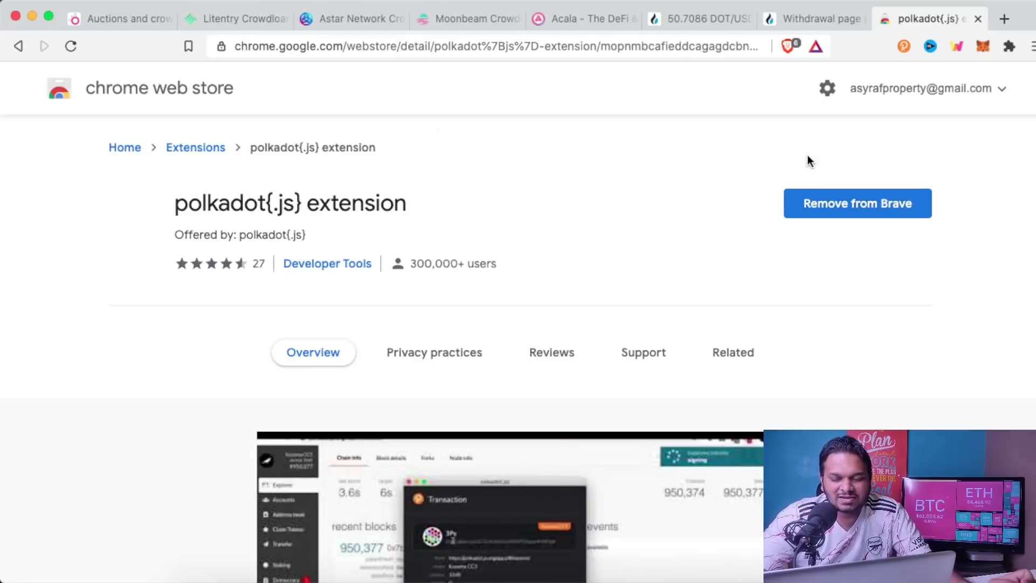
left_click(1009, 47)
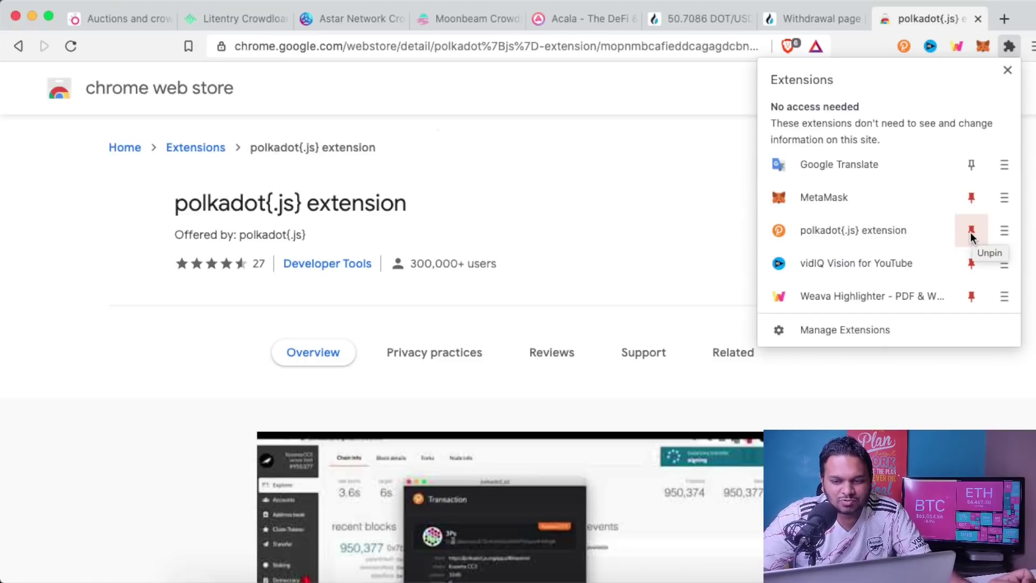
left_click(681, 196)
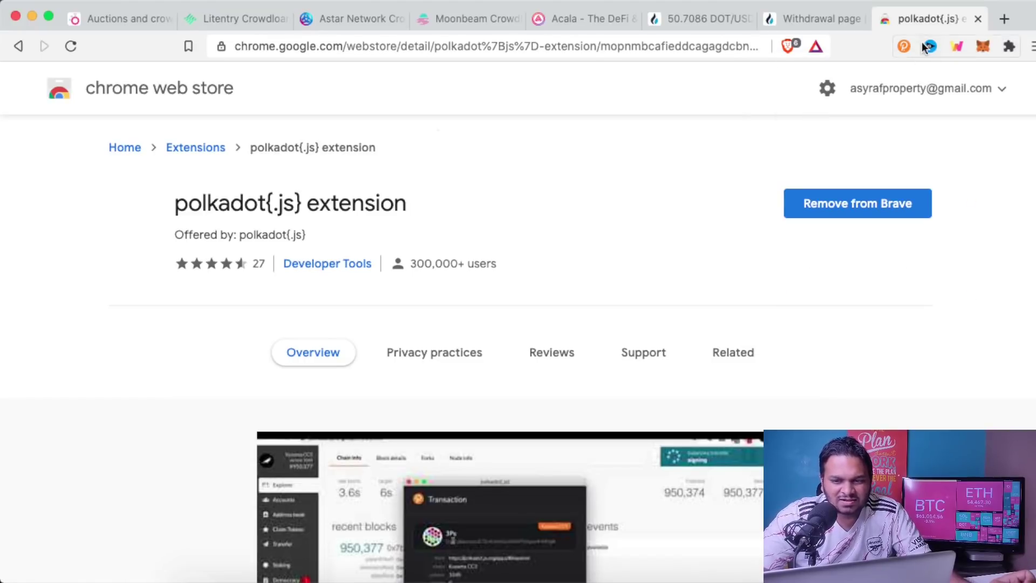
left_click(900, 47)
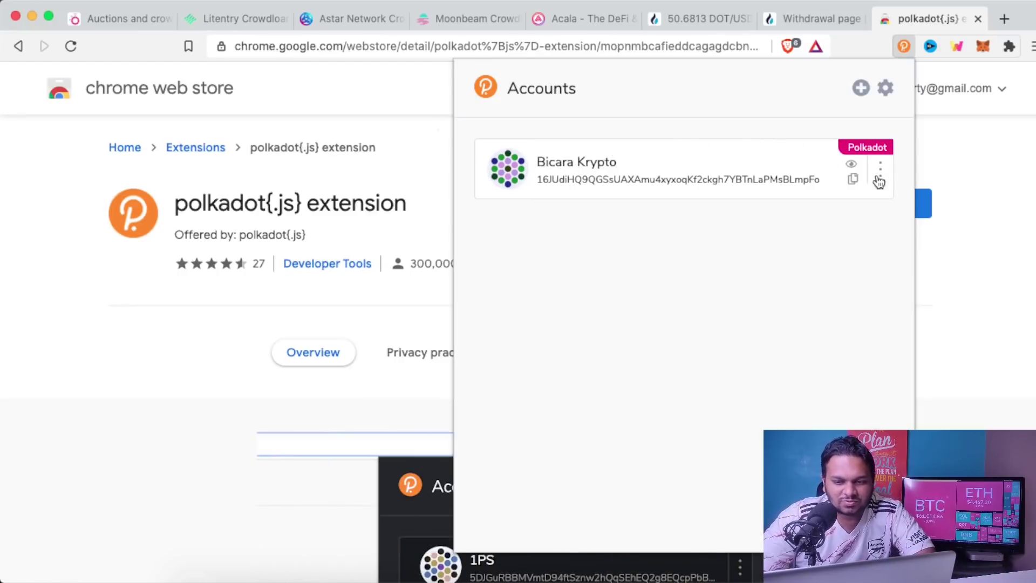
Step: Generate a new account in polkadot{.js} and confirm its mnemonic seed is saved
left_click(861, 89)
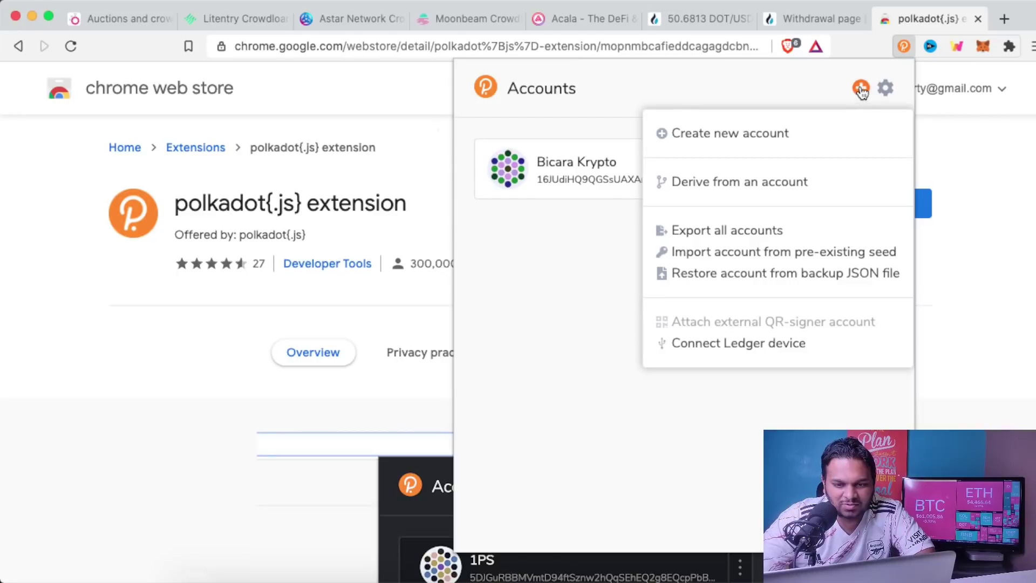
left_click(726, 135)
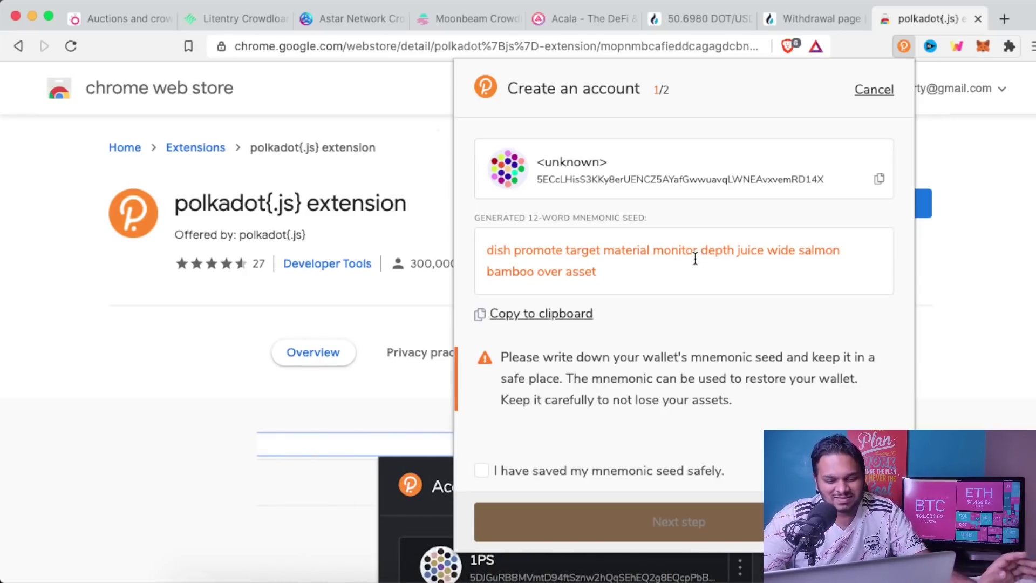
left_click(481, 470)
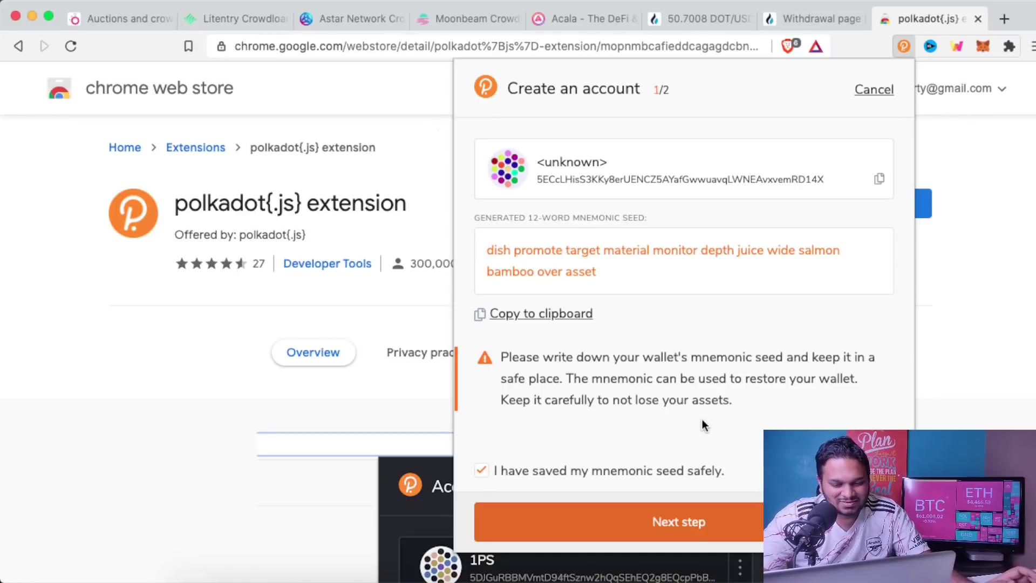
left_click(696, 519)
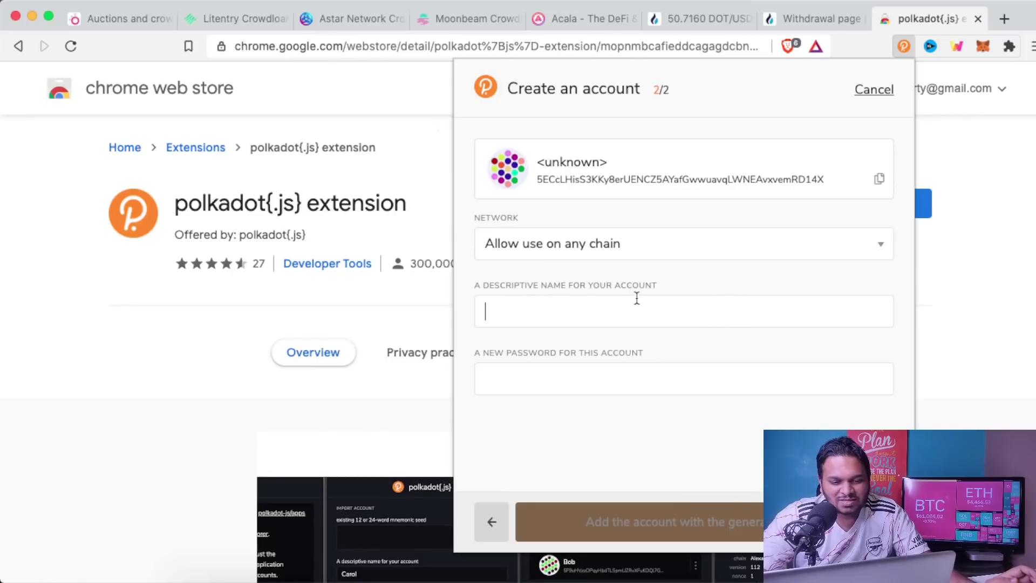
Step: Name the new account 'sadasdasd', set and repeat its password, and add it
type("aaaa")
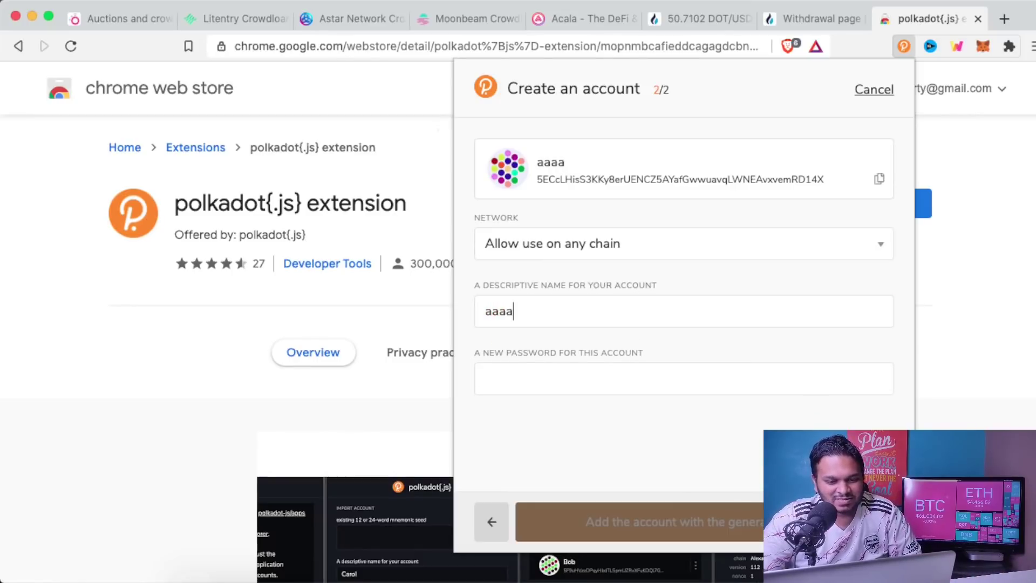
key("BackSpace")
key("BackSpace")
key("BackSpace")
type("sadasdasd")
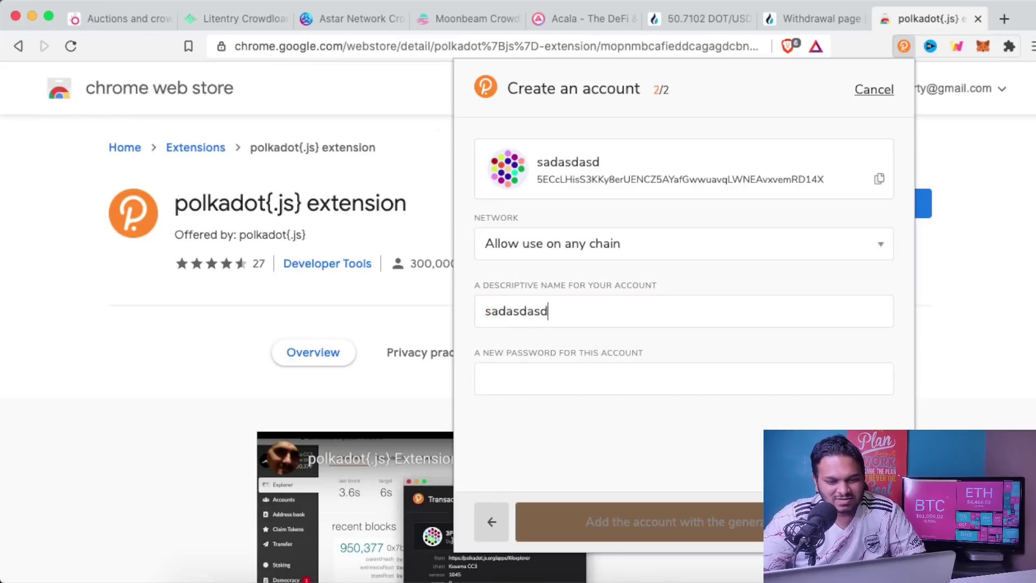
left_click(533, 386)
type("ad")
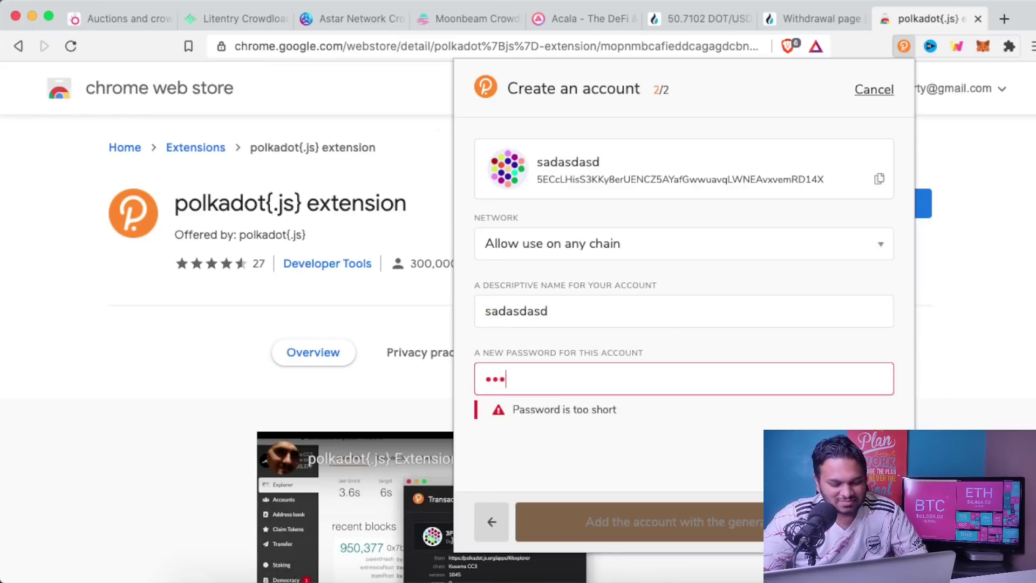
type("a")
left_click(561, 439)
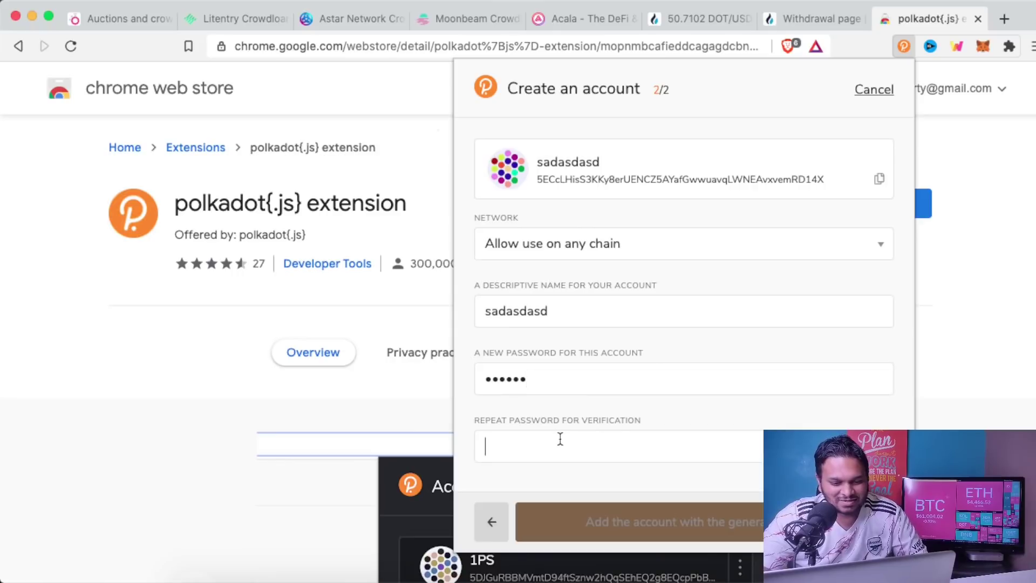
type("aaaaaa")
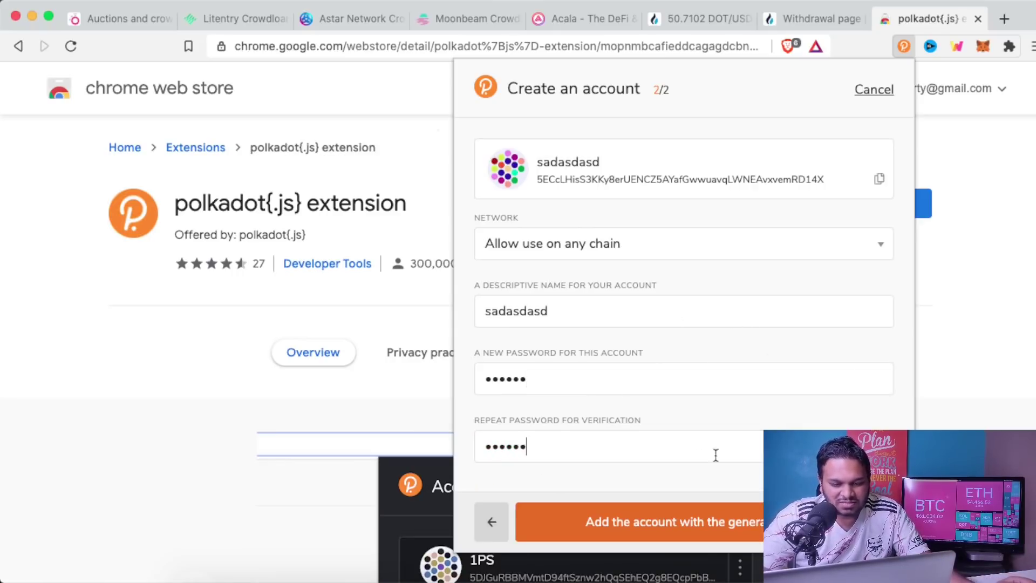
left_click(696, 519)
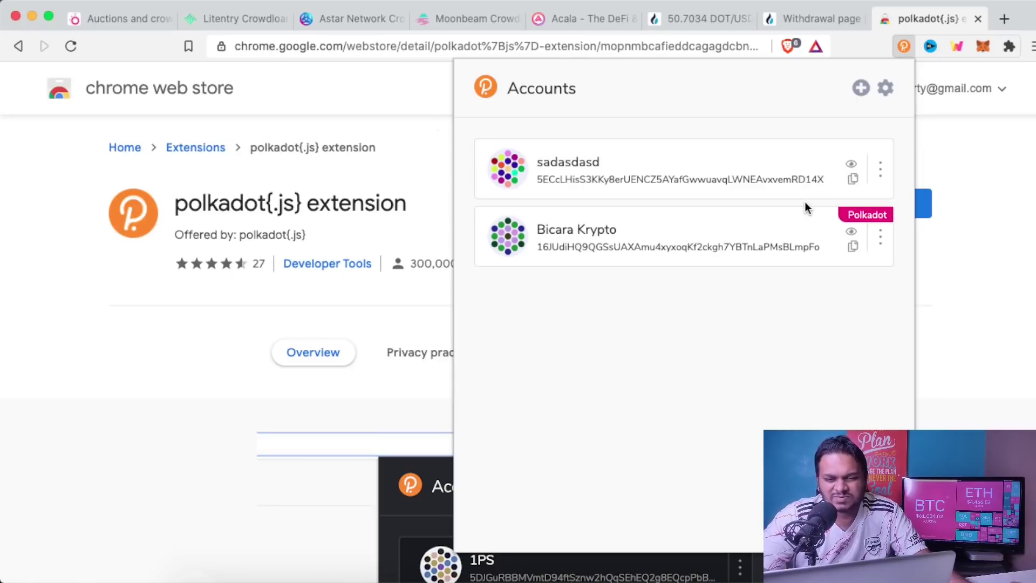
Step: Restrict the sadasdasd account's allowed chain to Polkadot Relay Chain
left_click(879, 173)
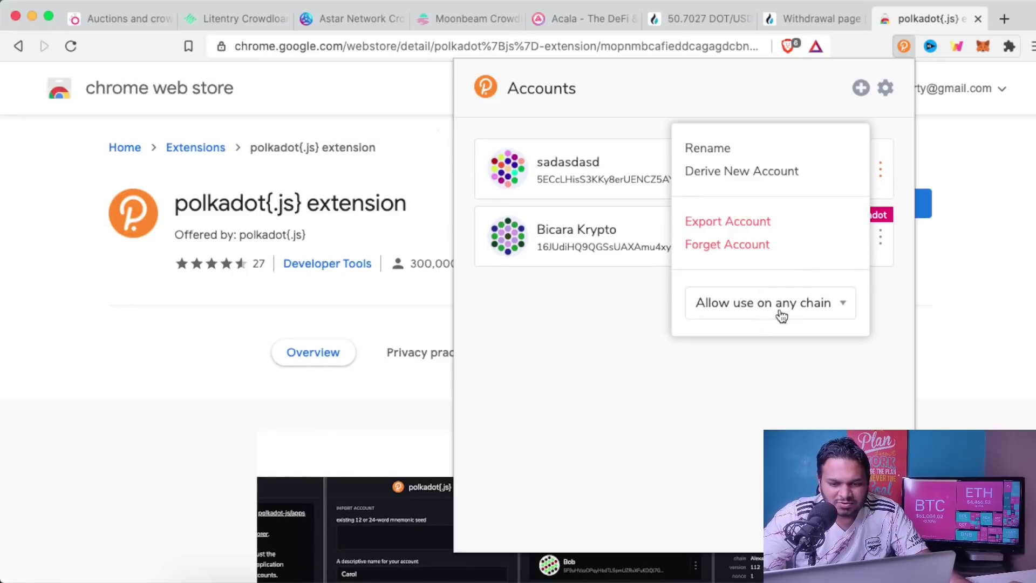
left_click(809, 312)
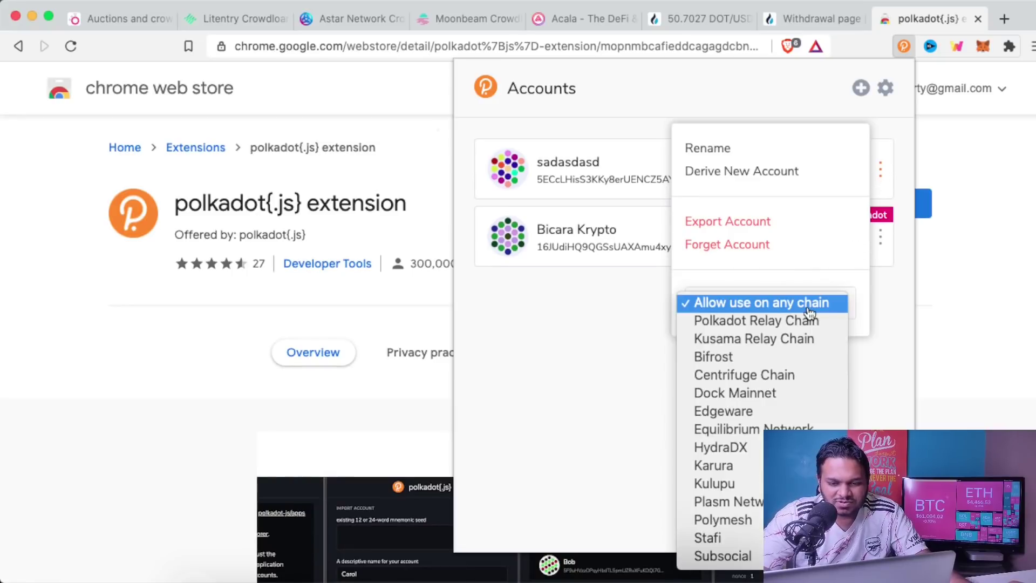
left_click(752, 322)
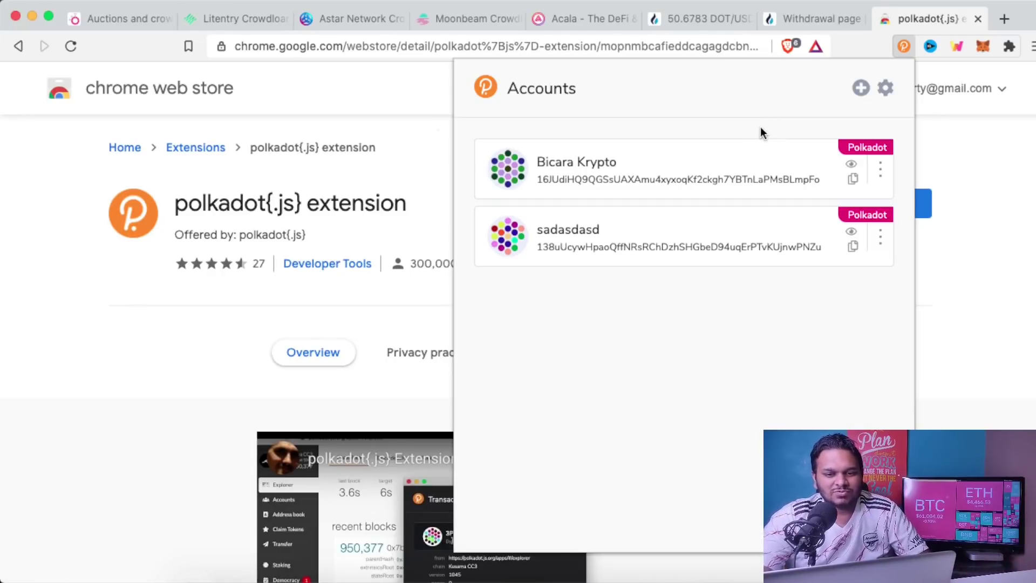
Step: Return to polkadot.js.org, launch the hosted apps wallet, then view Huobi's DOT/USDT page
left_click(374, 80)
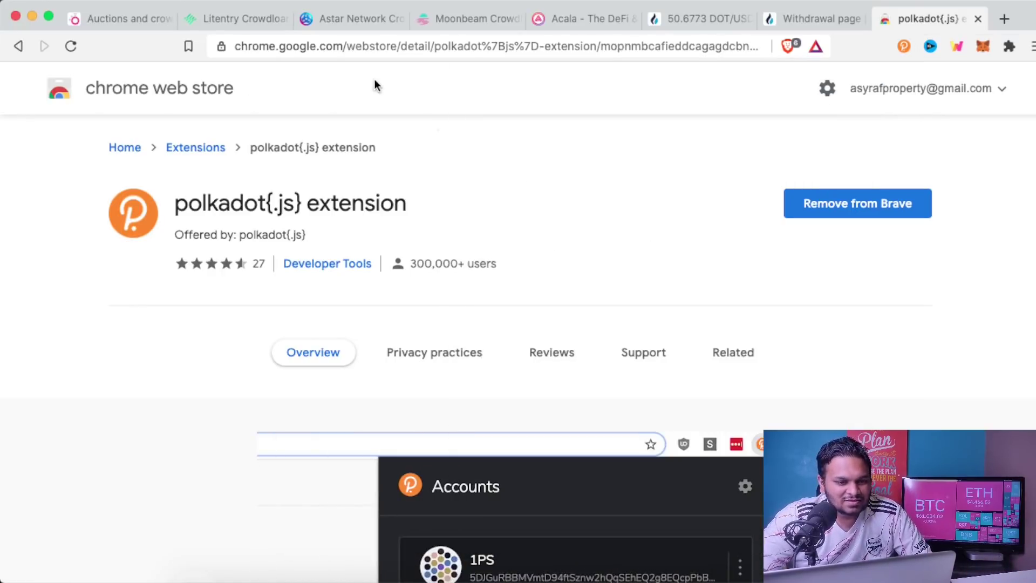
right_click(17, 46)
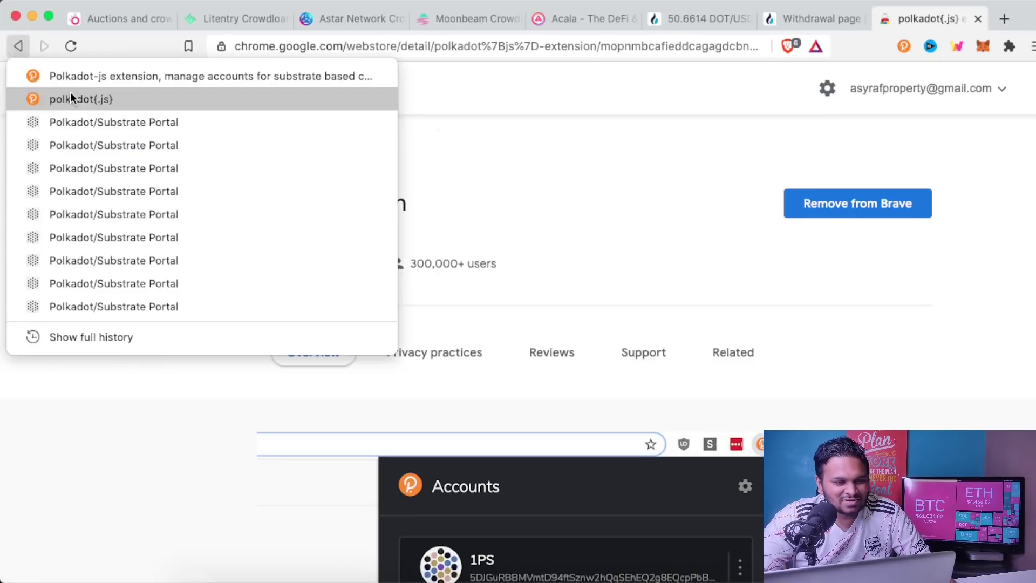
left_click(77, 121)
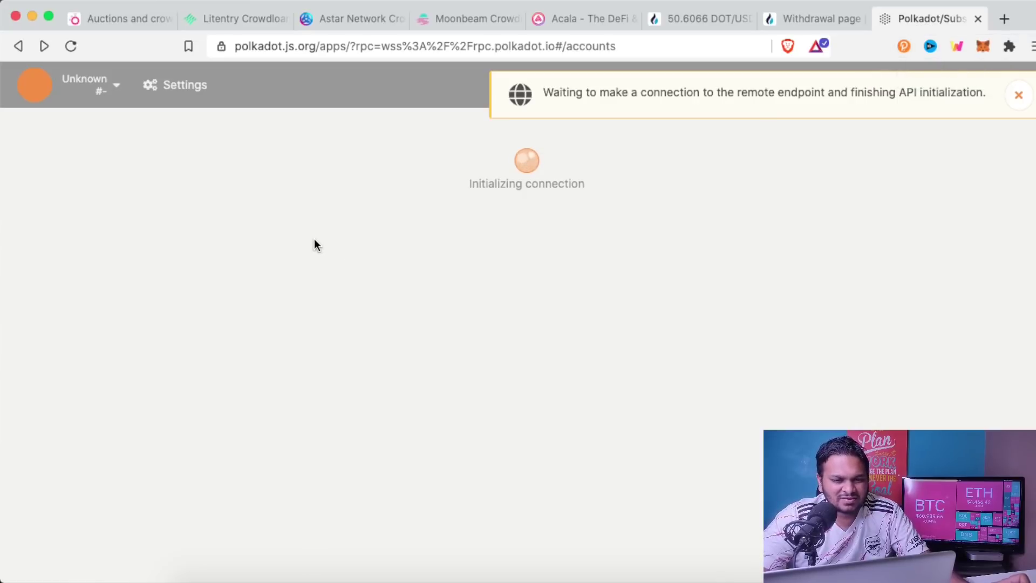
key("super+bracketright")
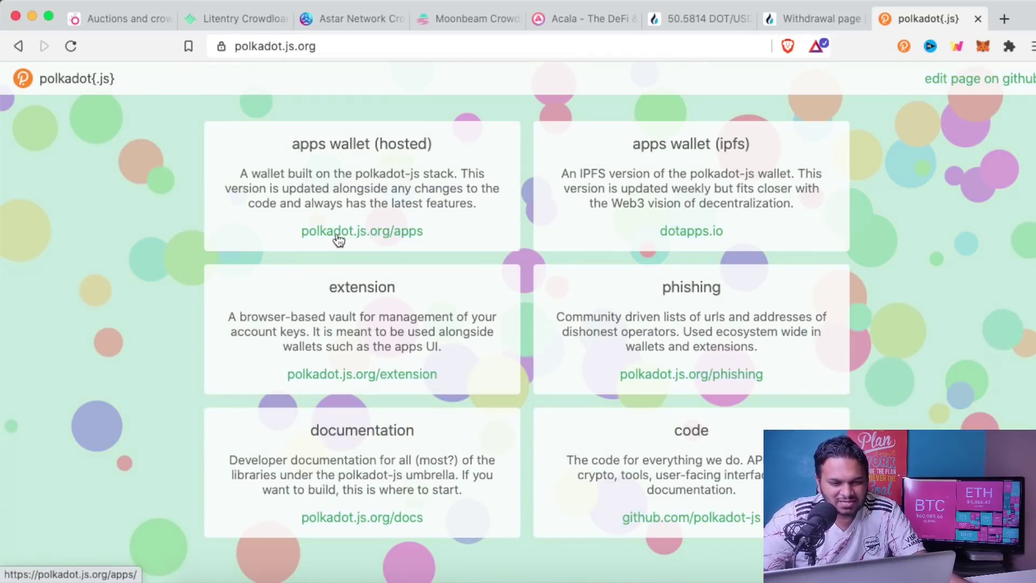
left_click(372, 232)
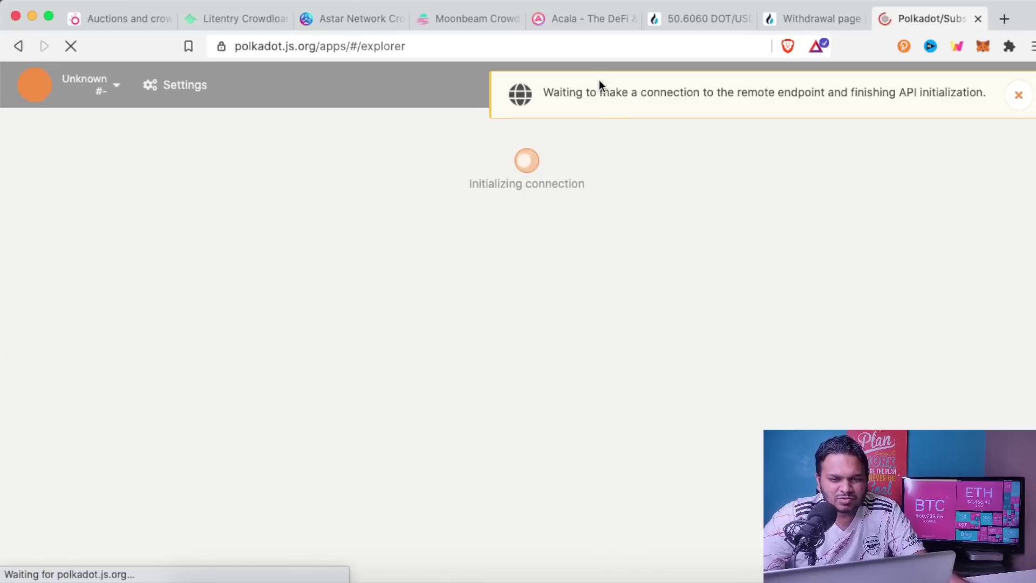
left_click(703, 23)
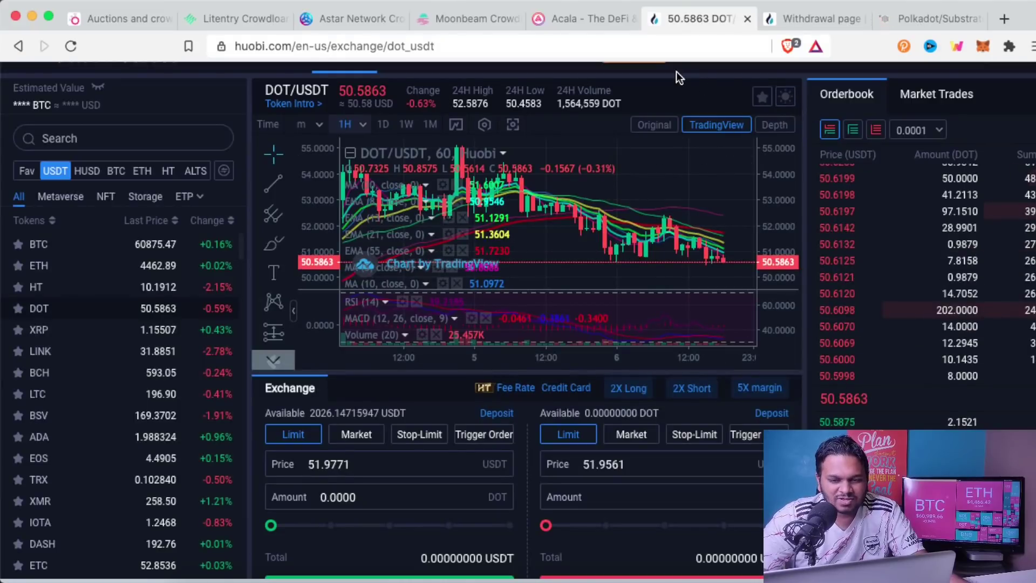
scroll(675, 71, "up", 1)
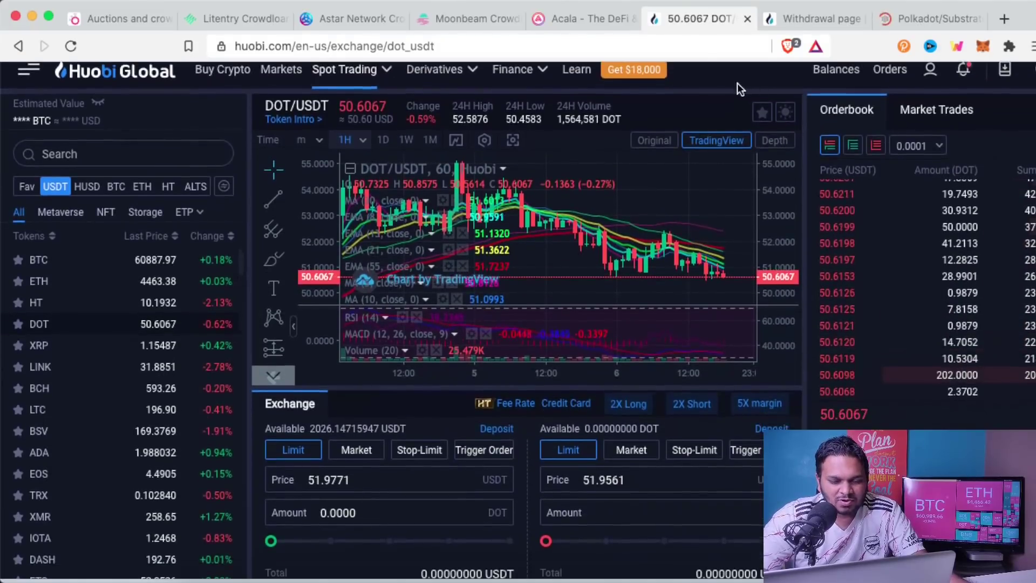
scroll(715, 95, "down", 1)
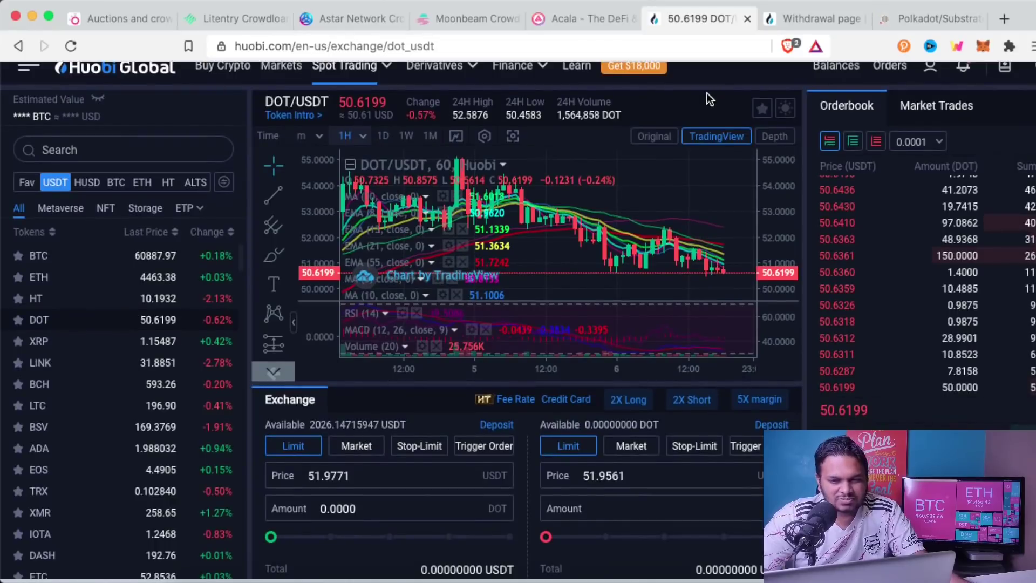
scroll(708, 98, "down", 1)
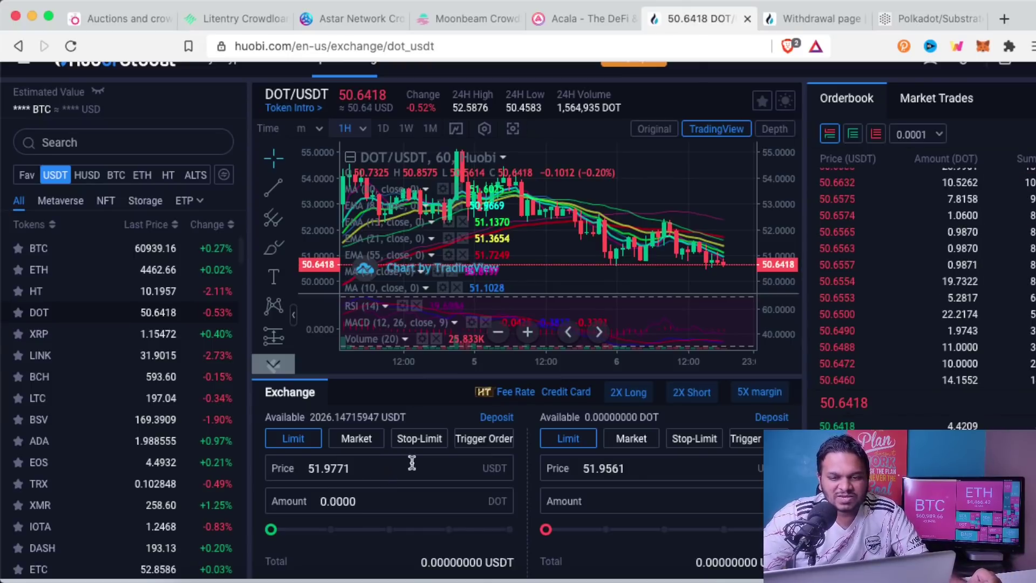
Step: Paste the Bicara Krypto address from polkadot{.js} into Huobi's DOT withdrawal address field
left_click(801, 18)
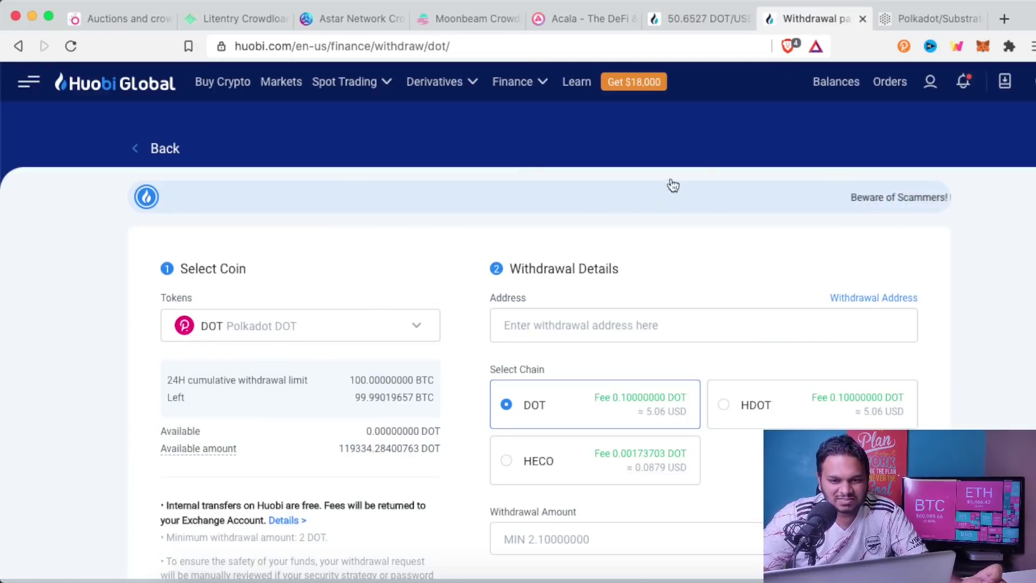
left_click(901, 46)
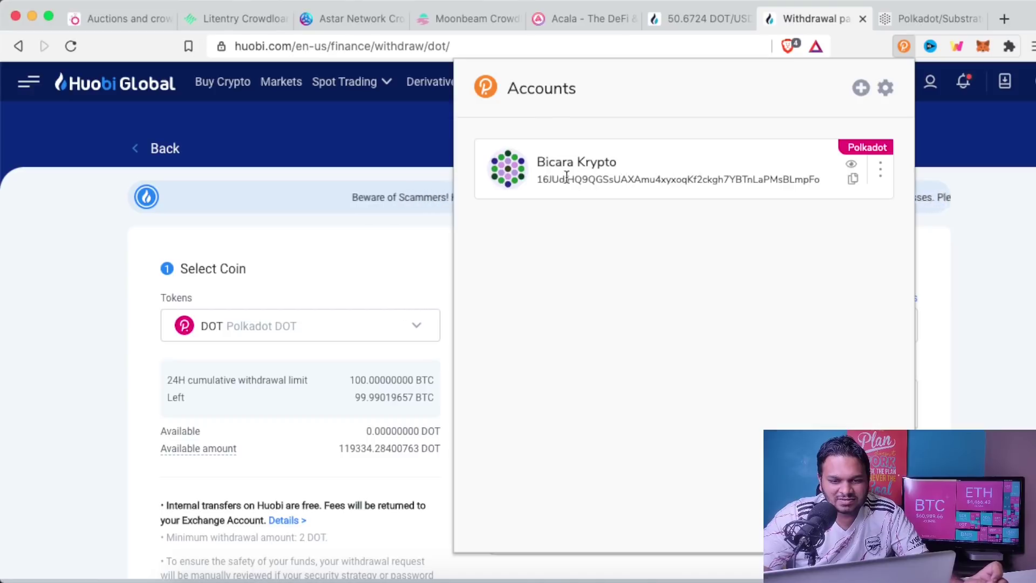
left_click(852, 180)
left_click(963, 234)
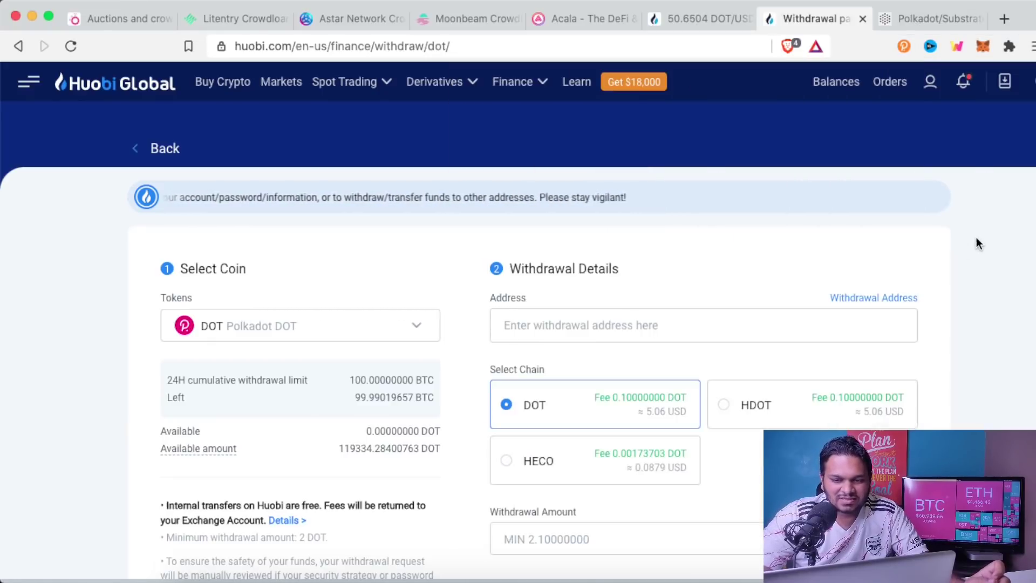
left_click(642, 331)
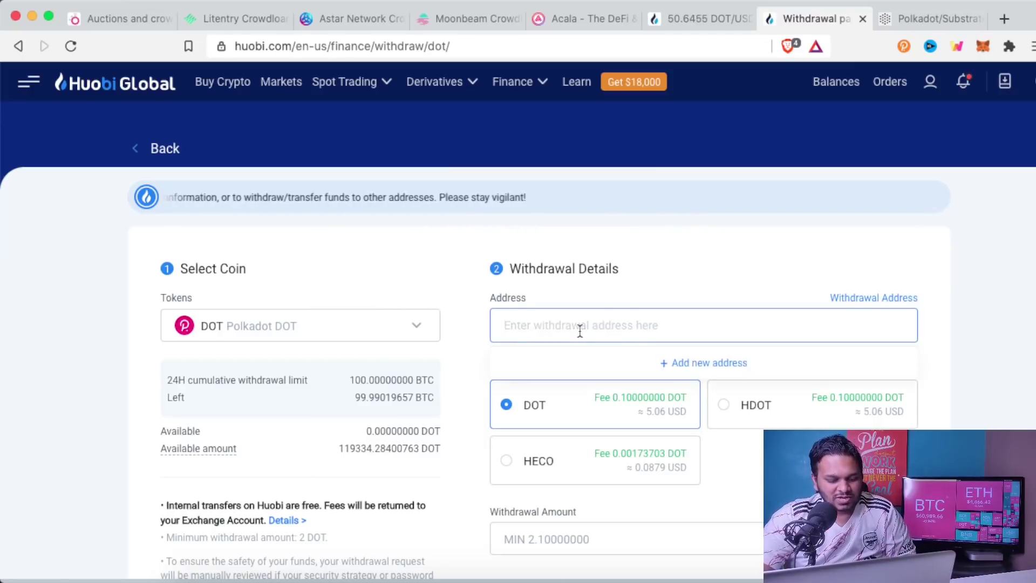
key("super+v")
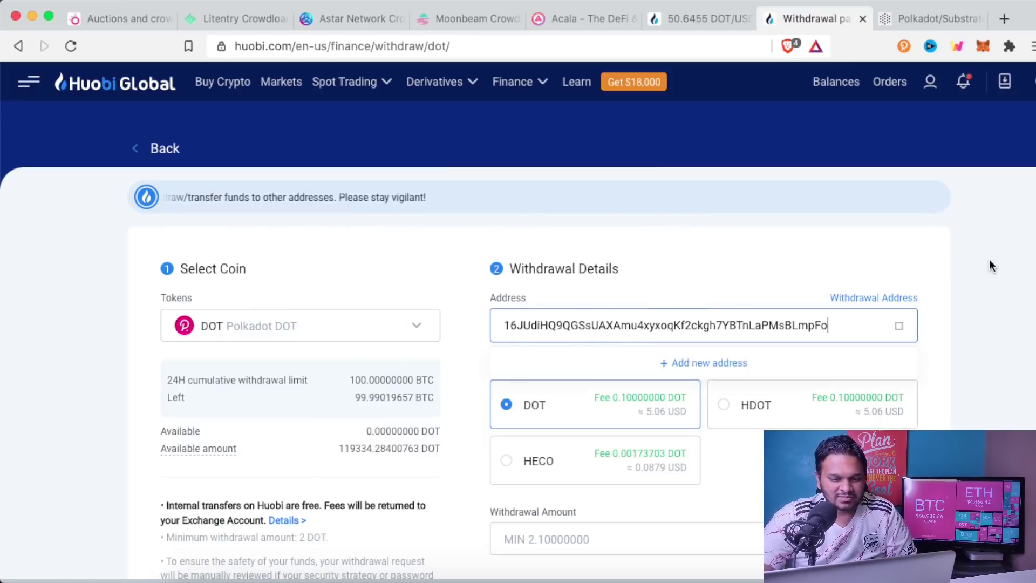
scroll(763, 386, "down", 2)
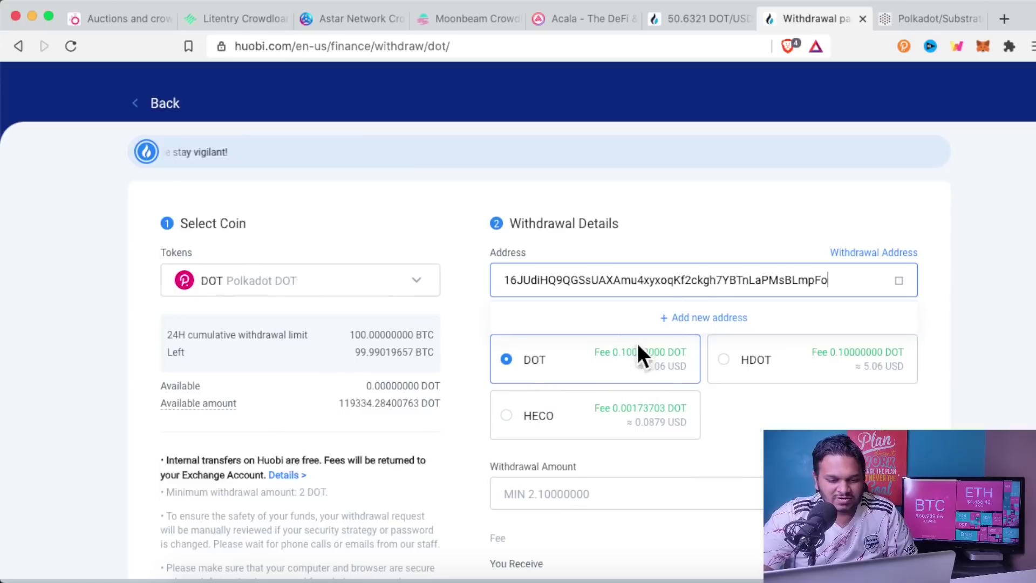
scroll(1006, 370, "down", 3)
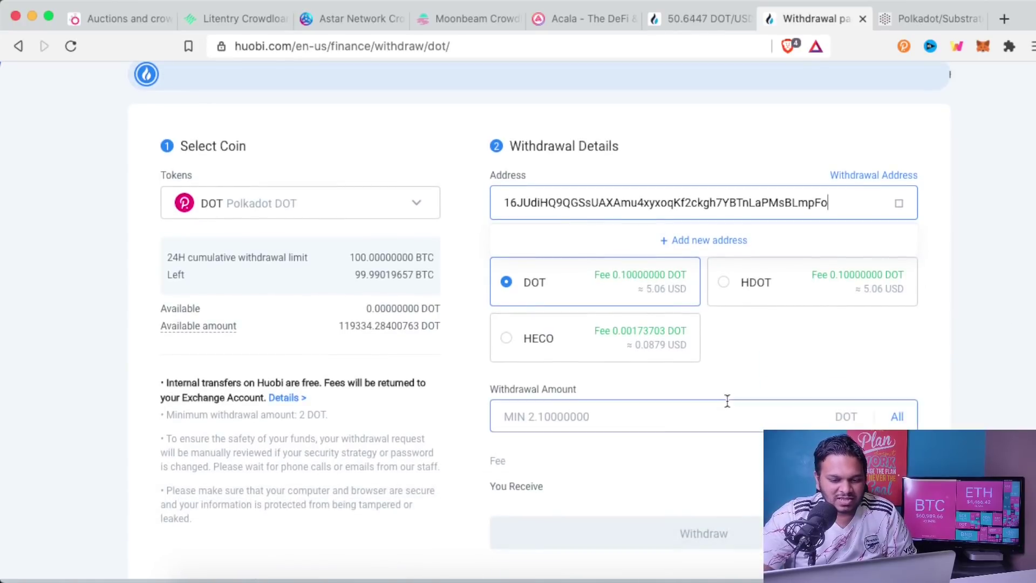
Step: Enter 5.5 as the Huobi DOT withdrawal amount, then return to the Polkadot apps tab
left_click(651, 418)
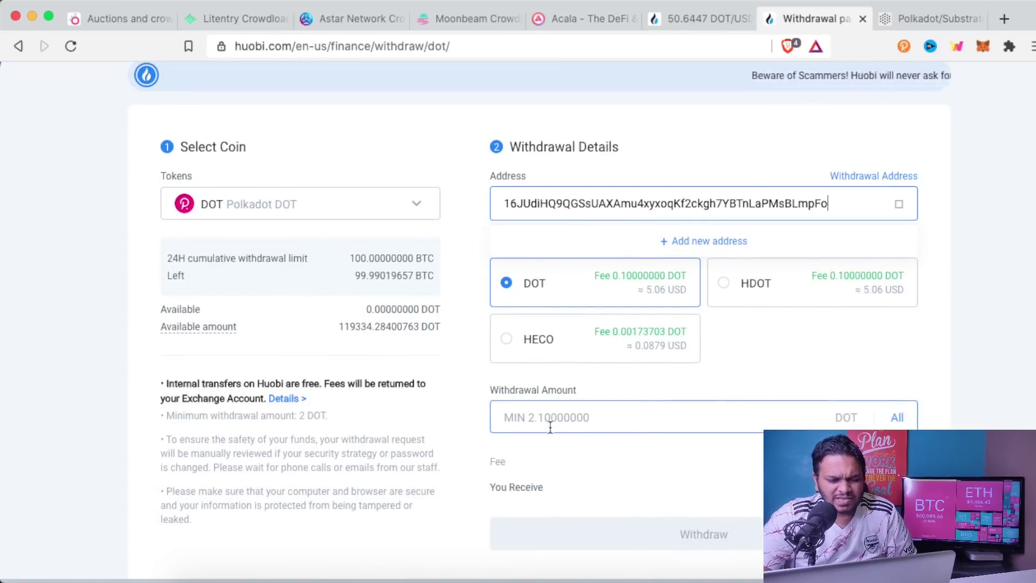
left_click(618, 420)
type("5")
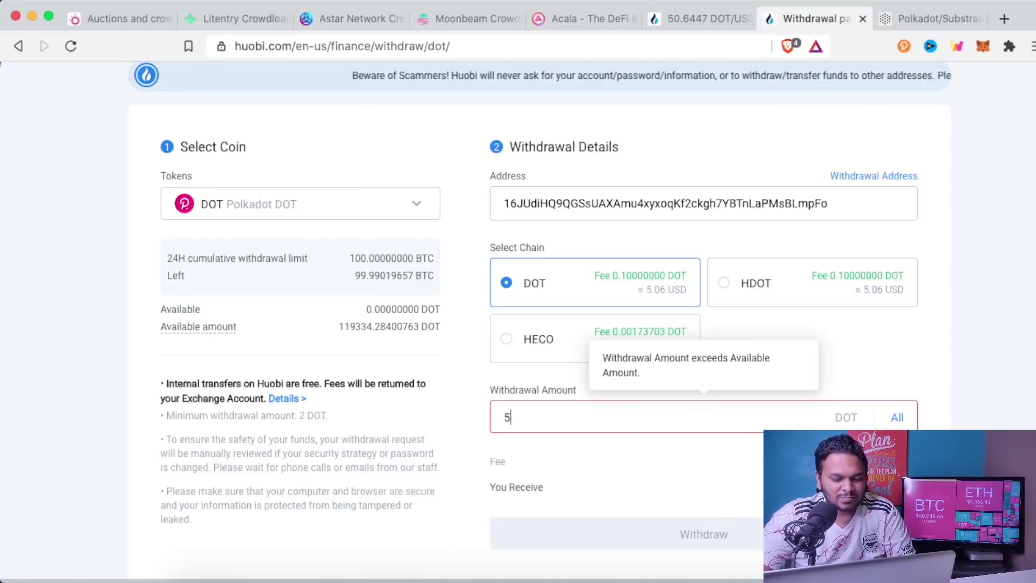
key("BackSpace")
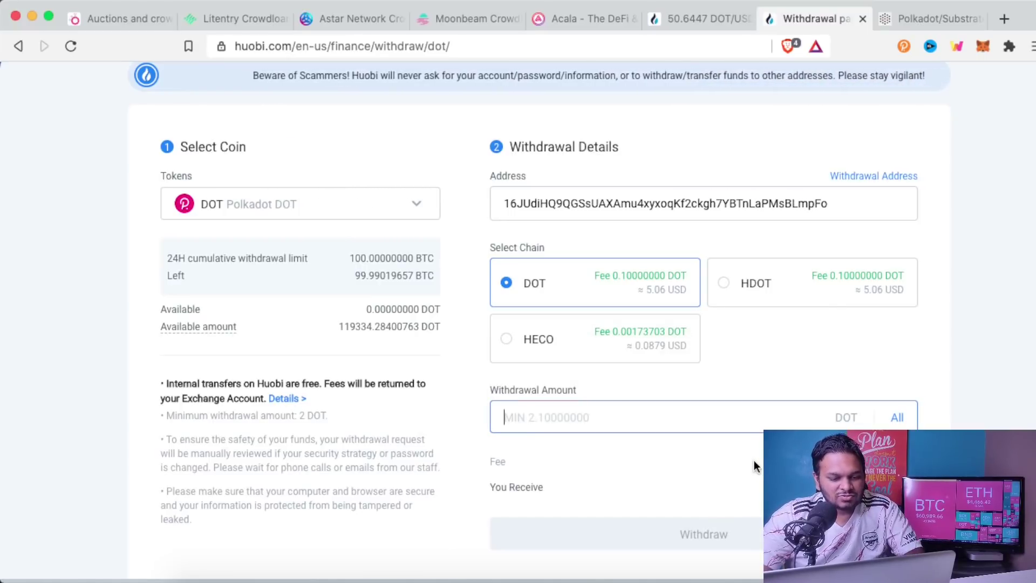
type("5.2")
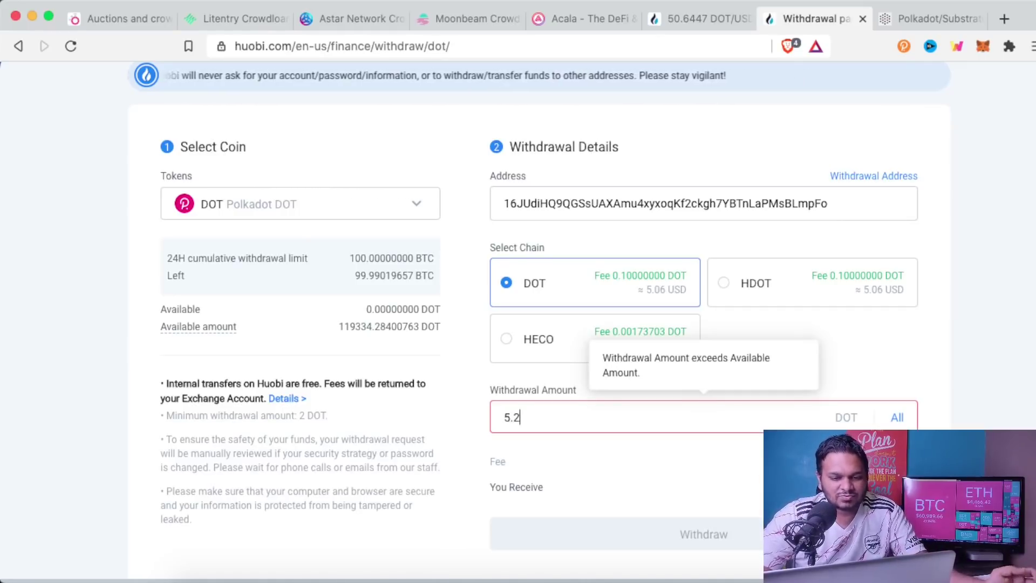
key("BackSpace")
type("5")
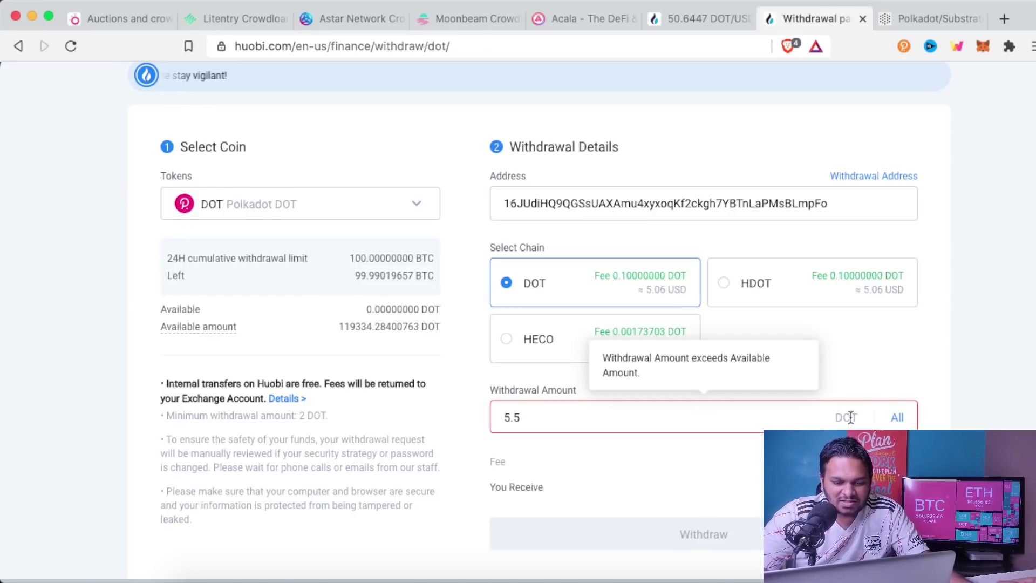
left_click(911, 18)
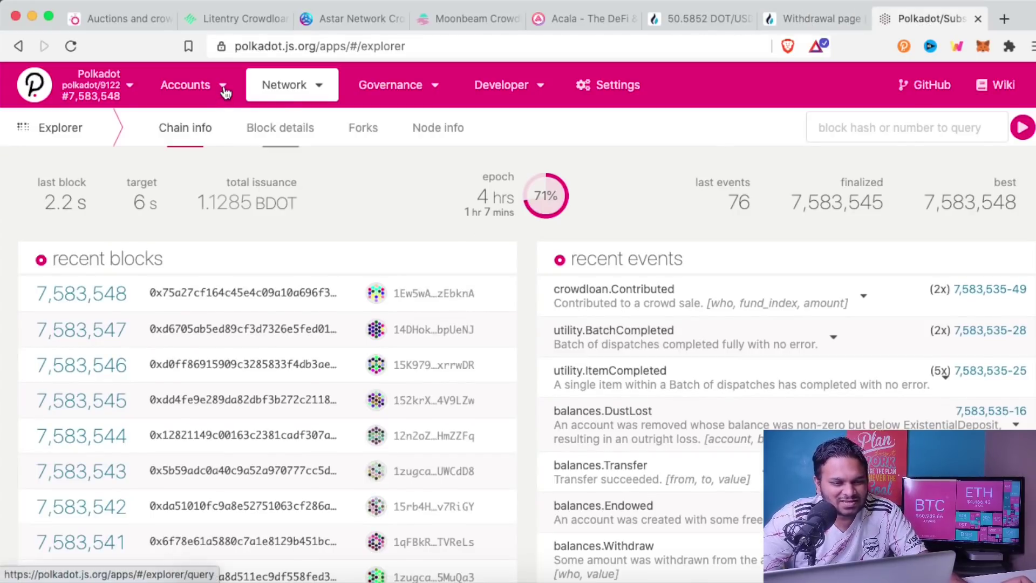
Step: Open Accounts > My accounts showing Bicara Krypto with 11.7000 DOT and copy its address
mouse_move(224, 90)
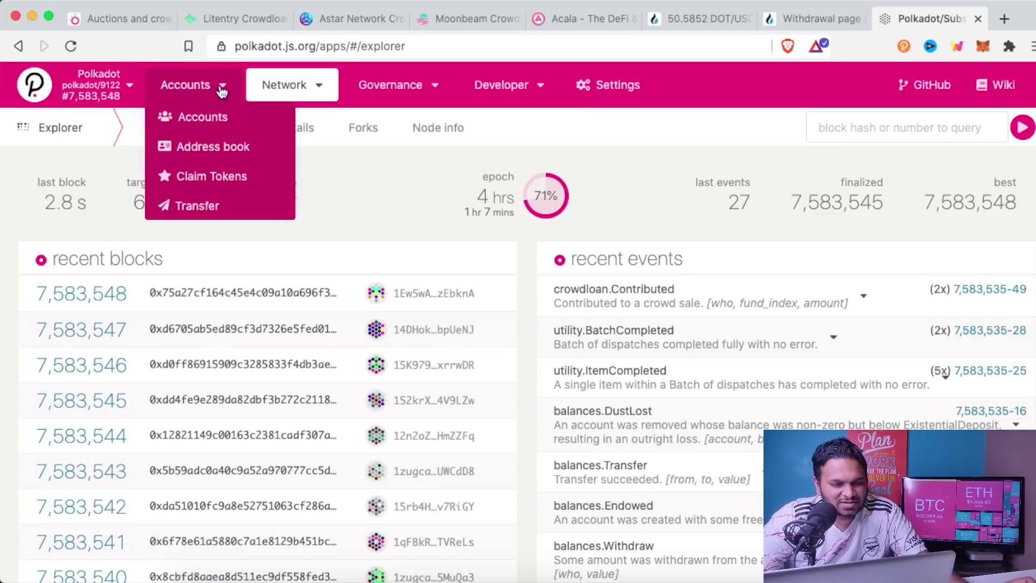
left_click(203, 117)
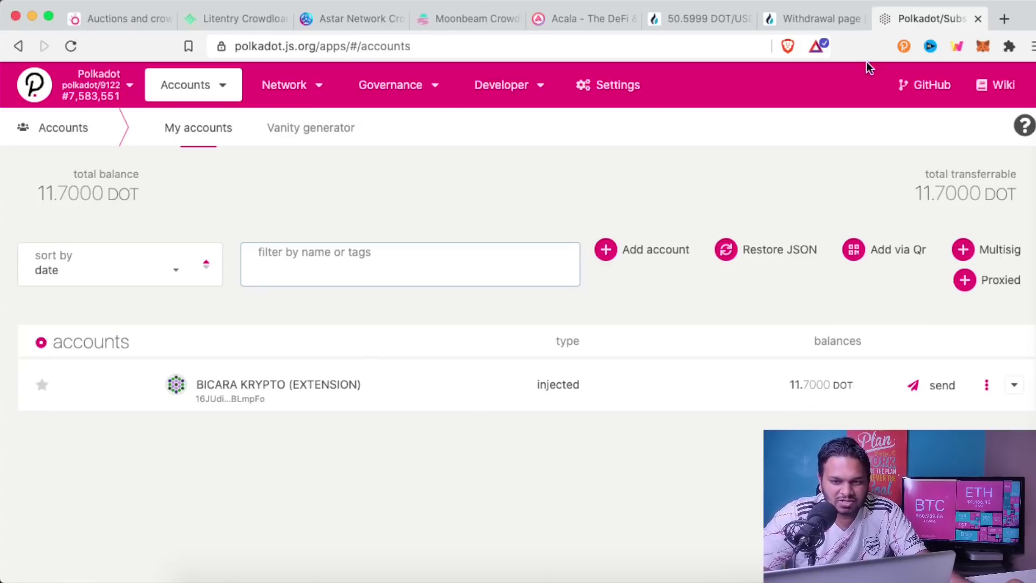
left_click(903, 46)
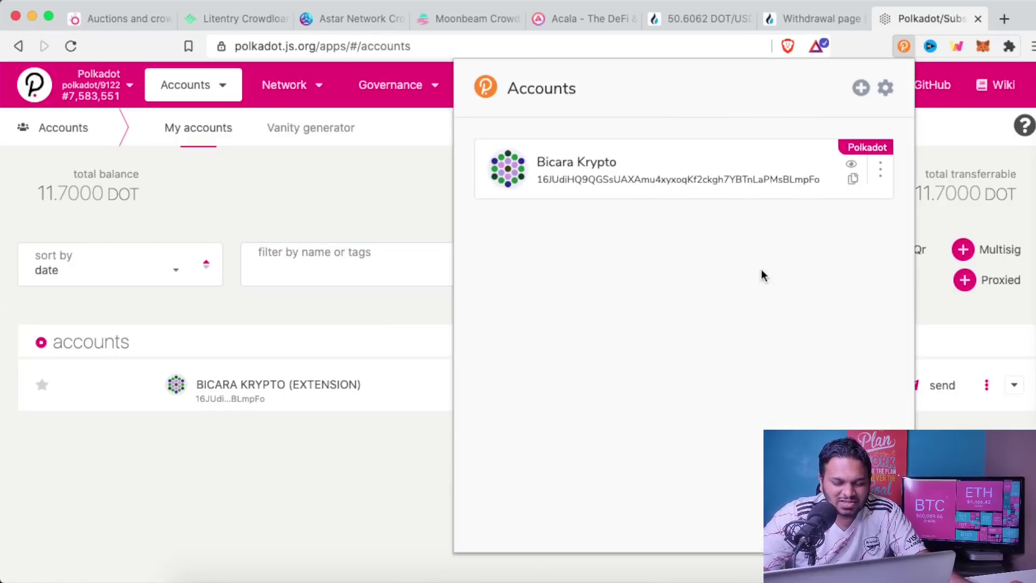
left_click(905, 48)
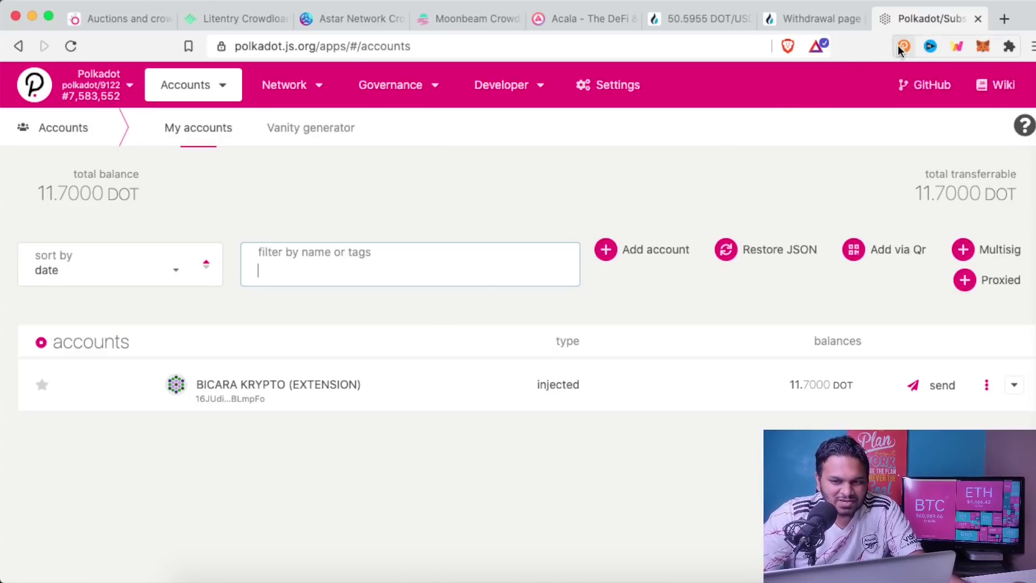
left_click(176, 386)
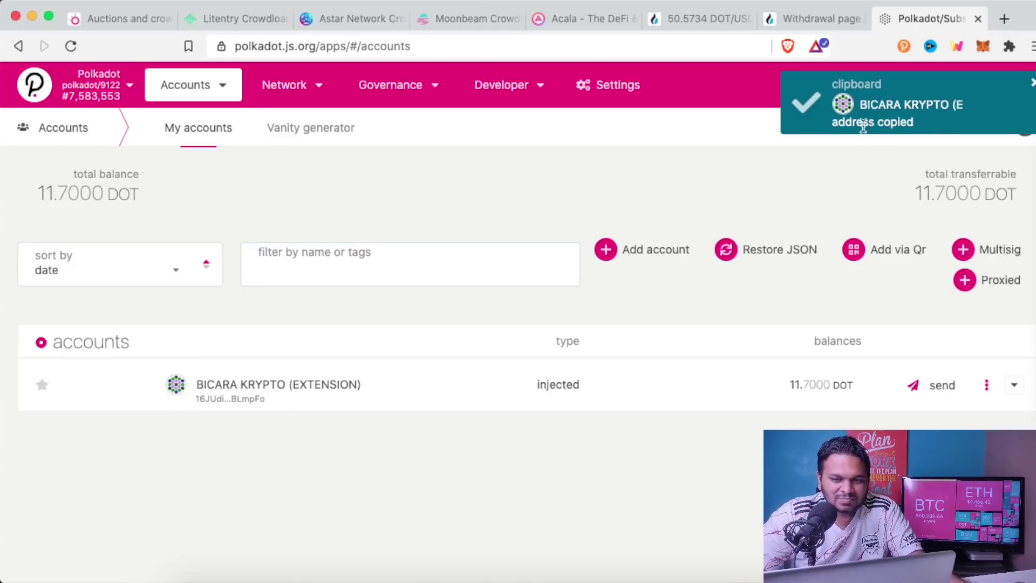
left_click(809, 18)
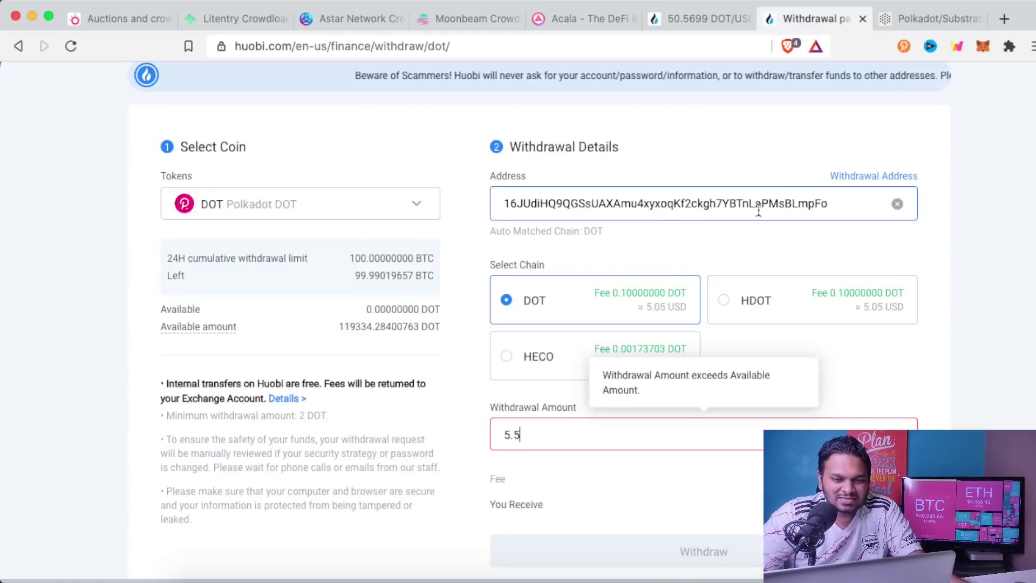
left_click(924, 20)
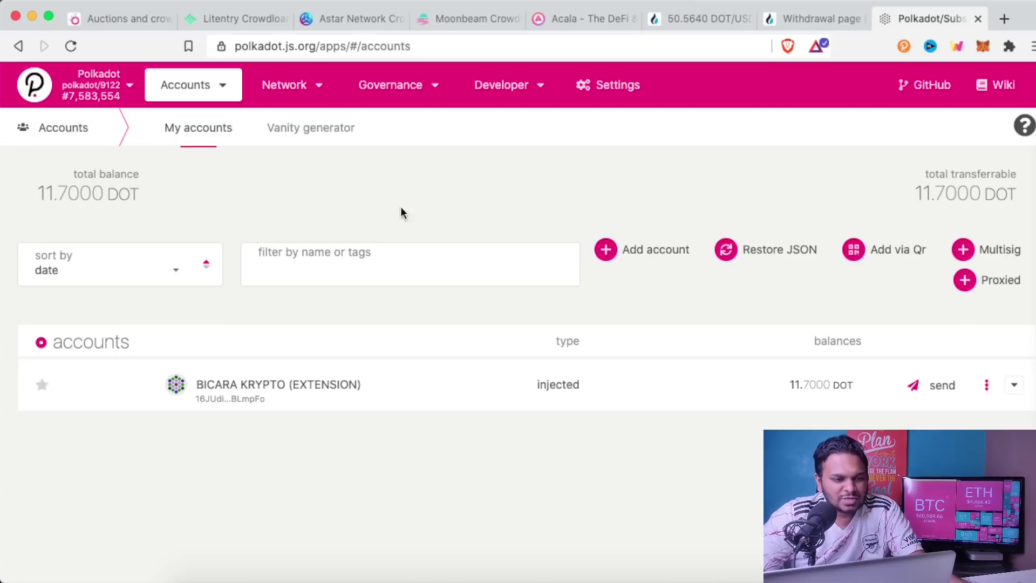
left_click(126, 84)
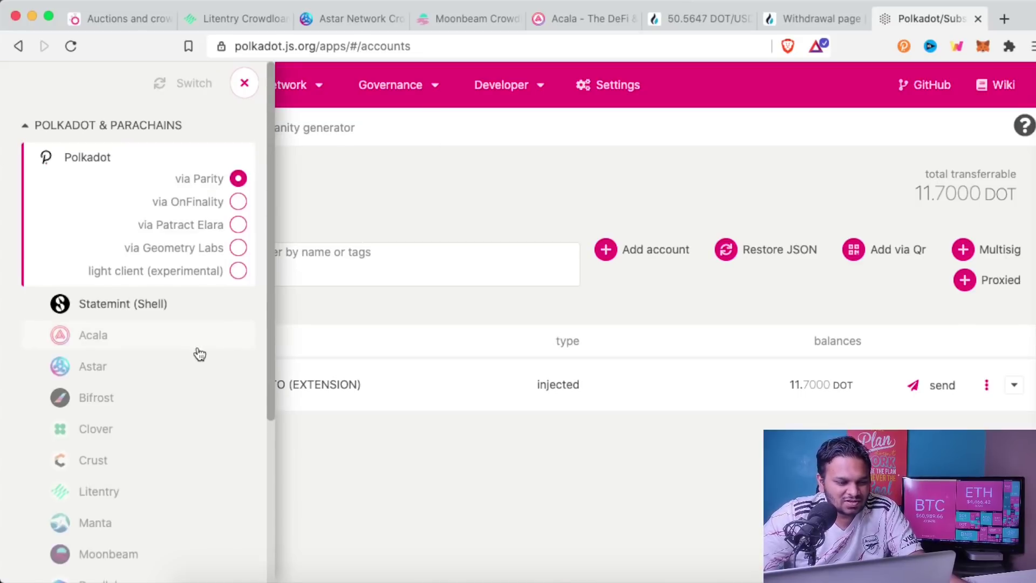
scroll(199, 354, "down", 5)
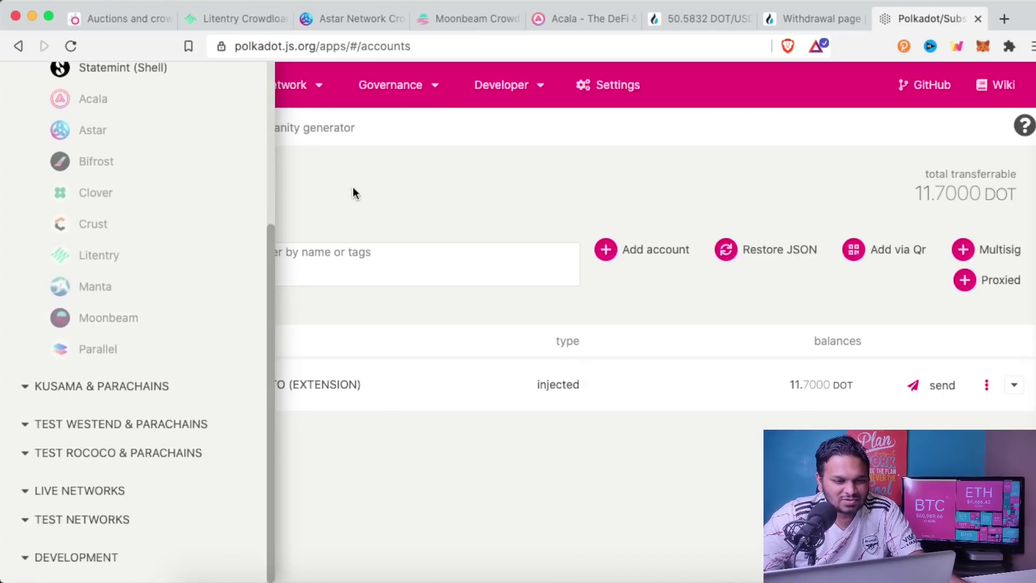
scroll(178, 232, "up", 5)
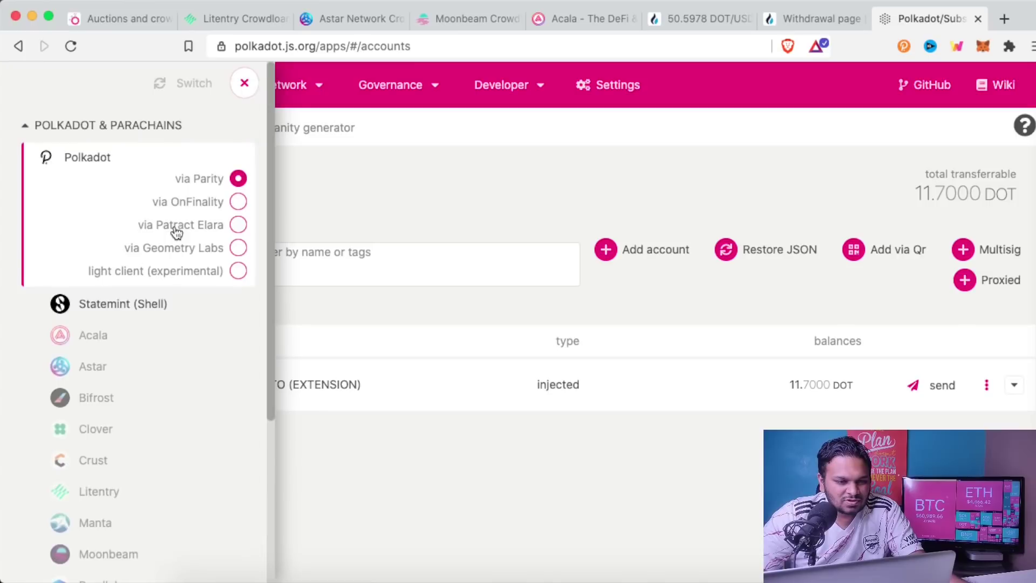
left_click(245, 84)
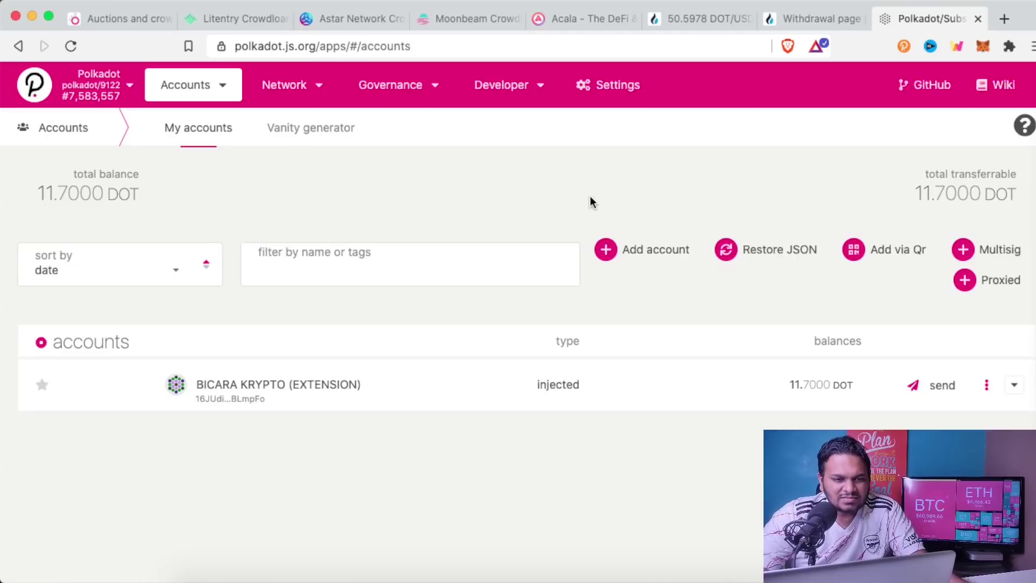
Step: On the Acala crowdloan page, pick Contribute Directly from the four participation options
left_click(568, 21)
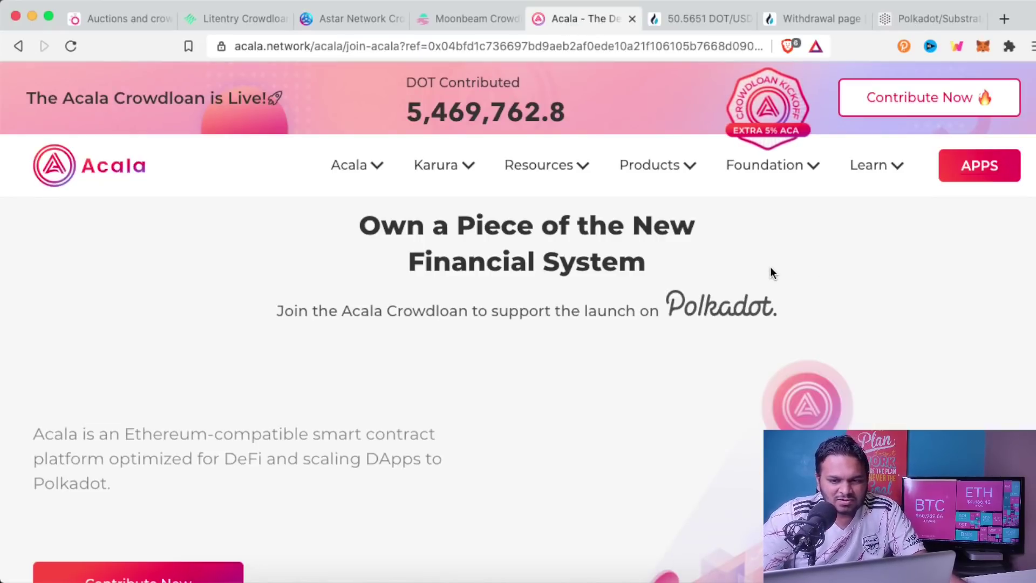
scroll(769, 267, "down", 4)
scroll(769, 267, "down", 10)
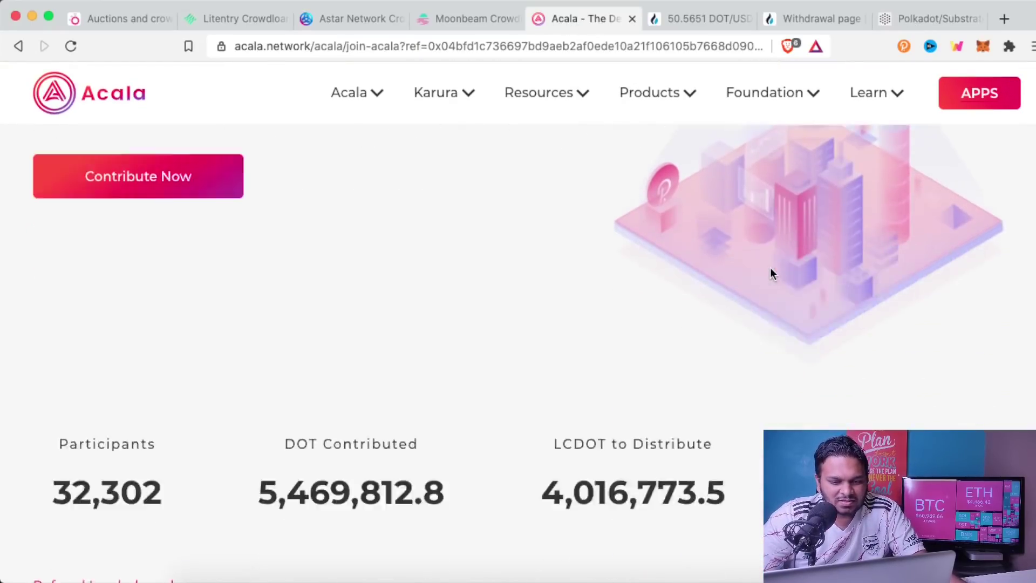
scroll(770, 267, "down", 10)
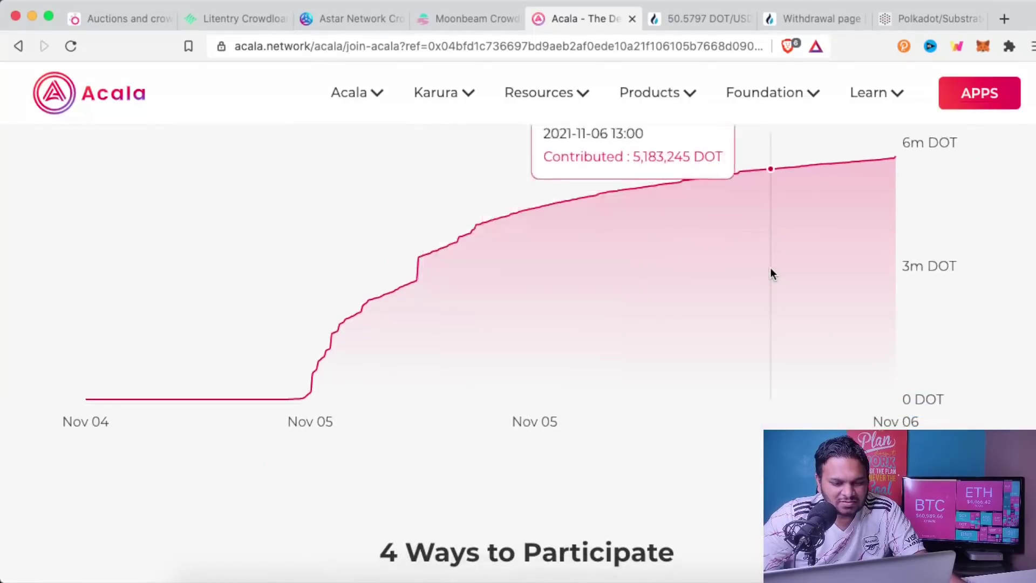
scroll(771, 273, "down", 1)
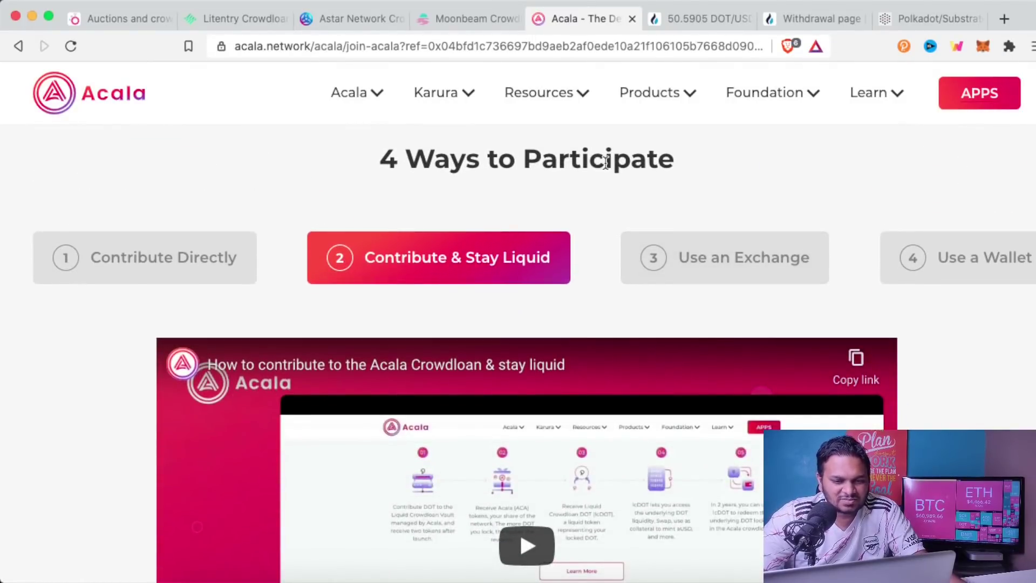
scroll(969, 268, "down", 1)
scroll(968, 268, "up", 1)
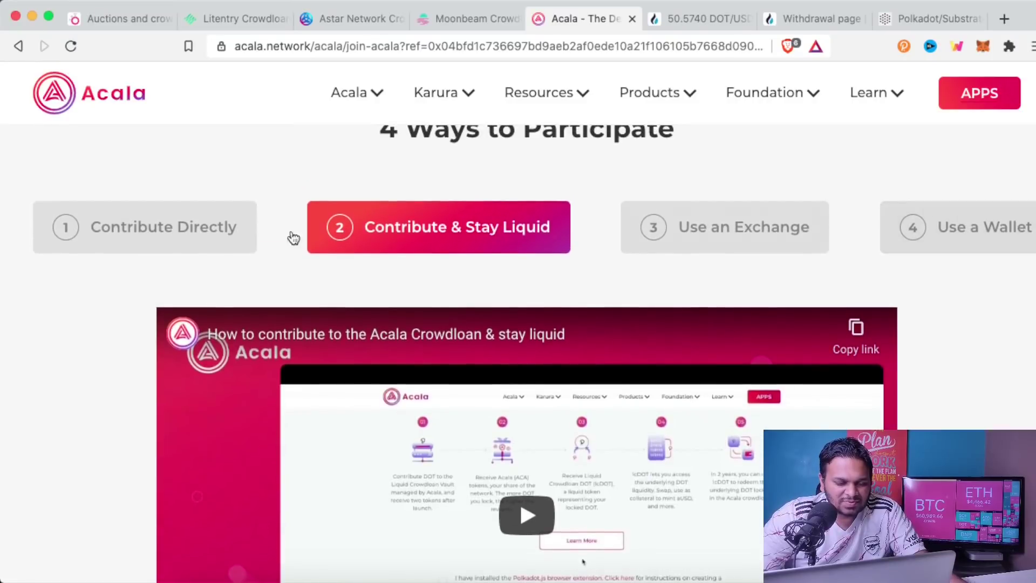
left_click(141, 230)
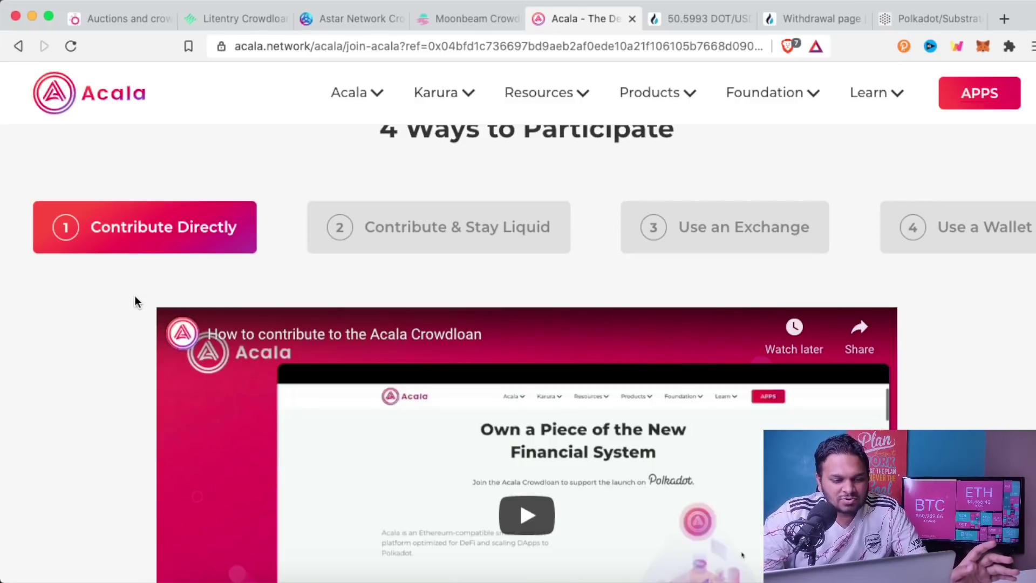
scroll(136, 301, "down", 1)
scroll(137, 301, "down", 5)
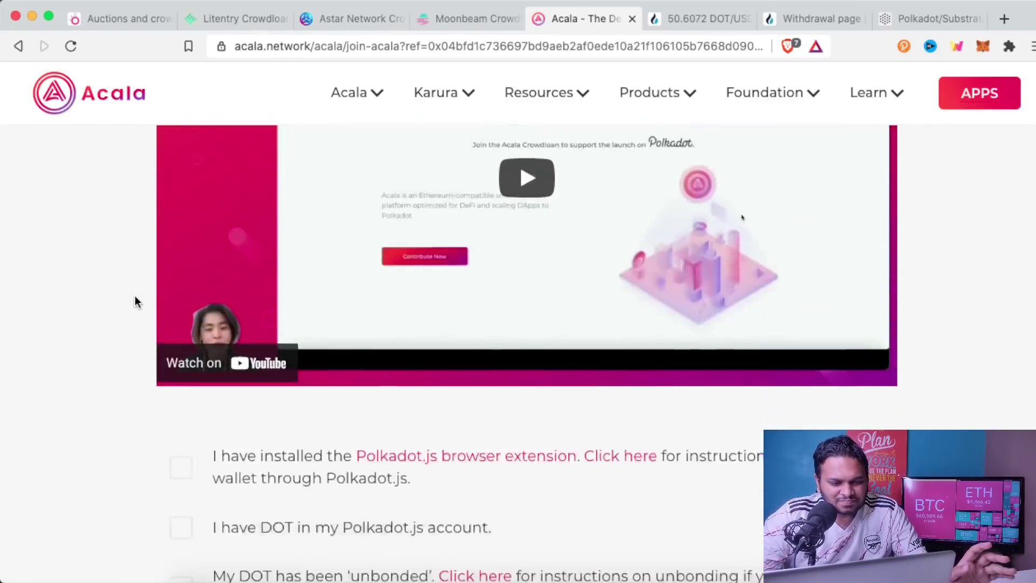
scroll(135, 301, "down", 10)
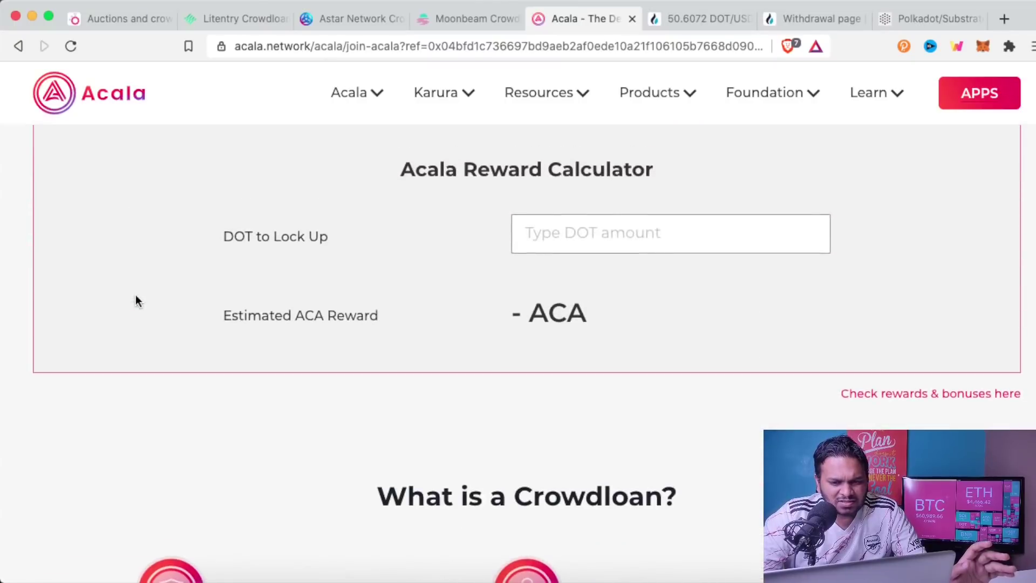
scroll(135, 297, "up", 3)
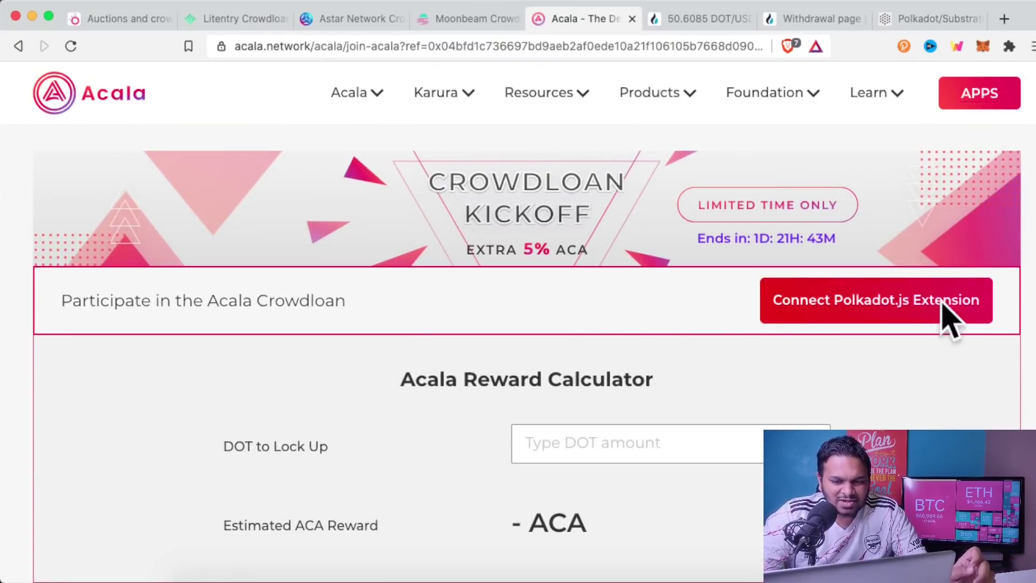
Step: Connect the Polkadot.js extension to the Acala crowdloan, revealing the 11.7 DOT balance
left_click(895, 307)
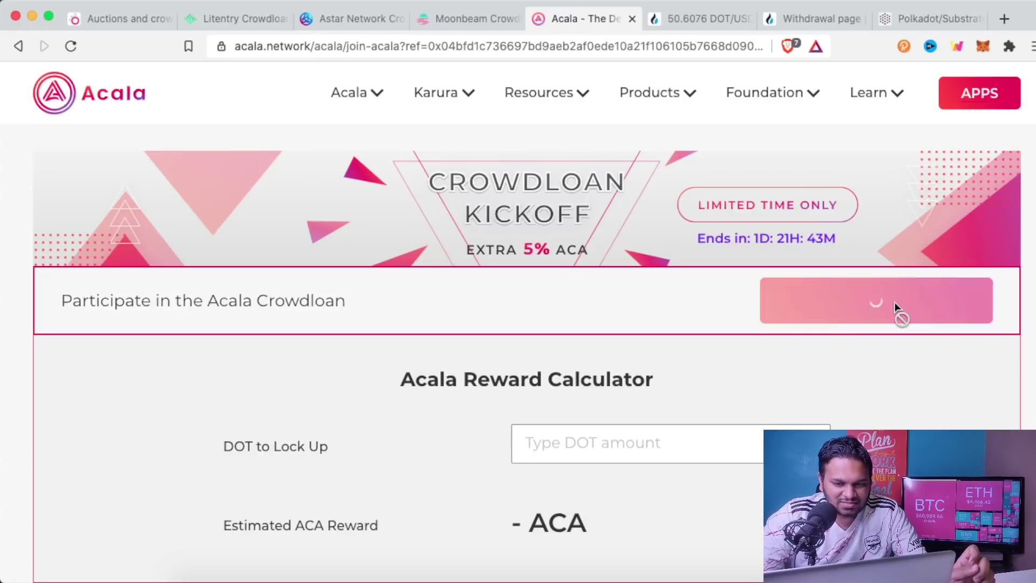
scroll(788, 302, "down", 1)
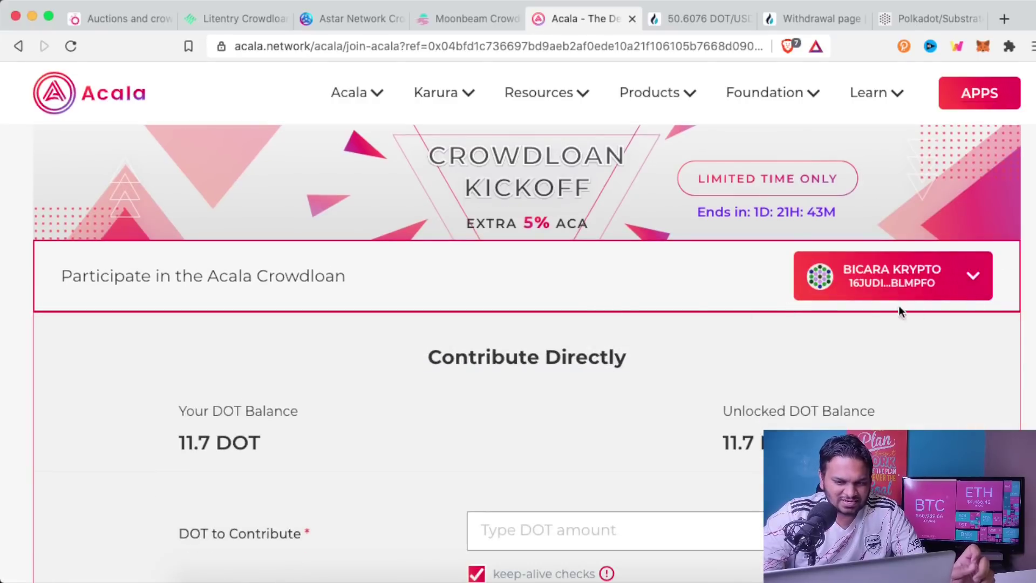
scroll(675, 302, "down", 1)
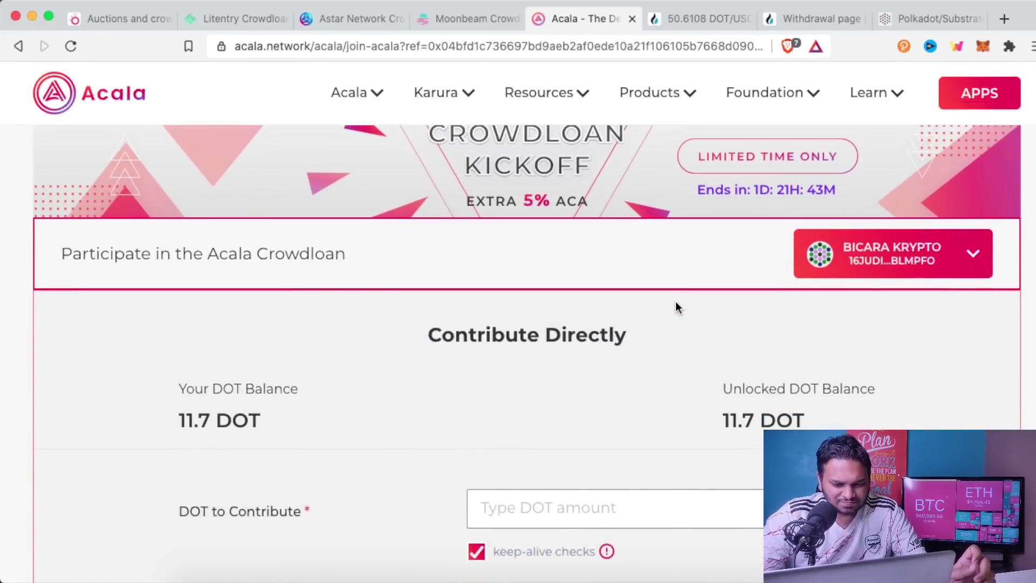
scroll(676, 307, "up", 1)
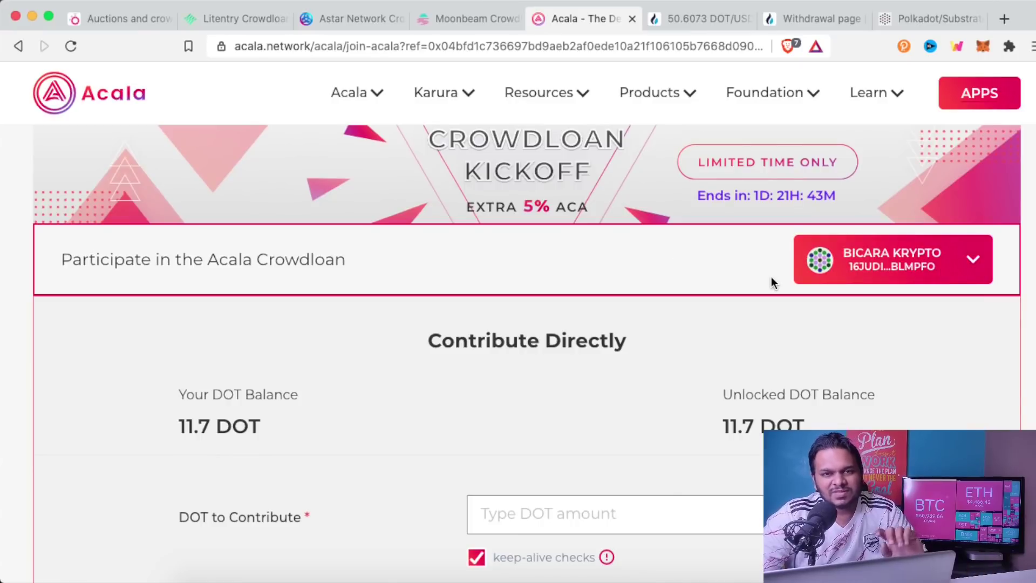
scroll(716, 278, "up", 10)
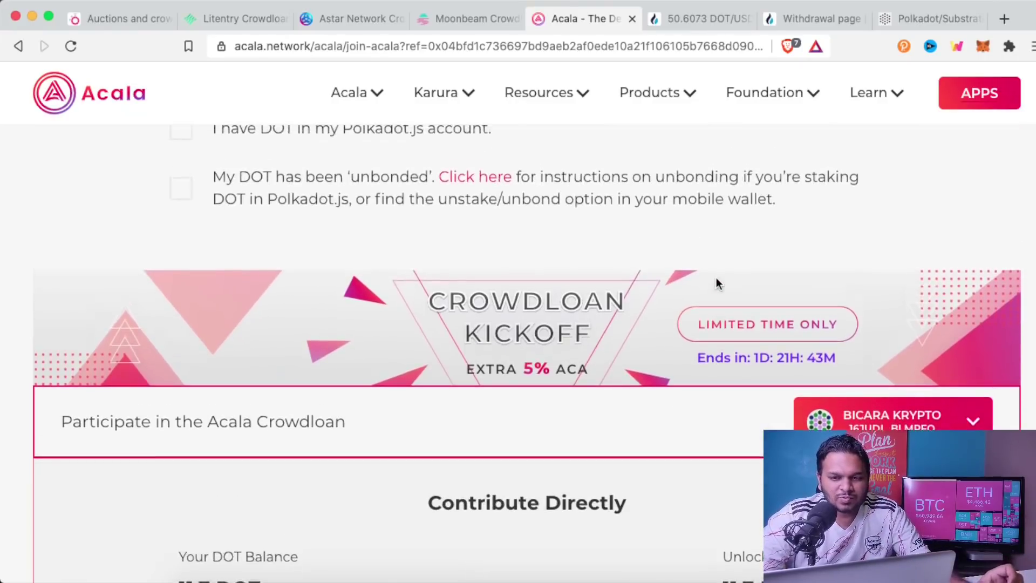
scroll(716, 277, "up", 6)
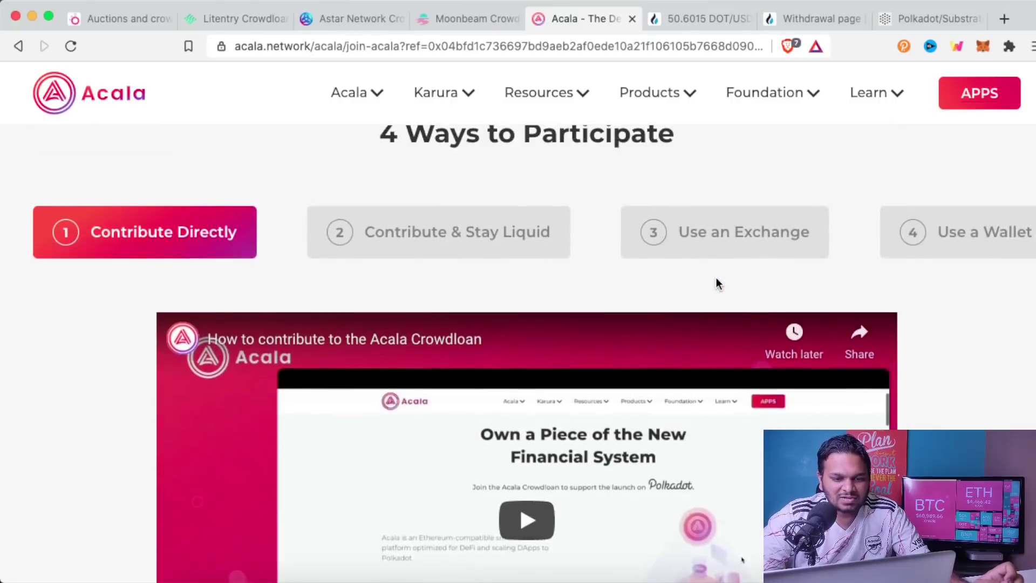
Step: Open the extension's Manage Website Access list showing acala.network allowed
left_click(903, 47)
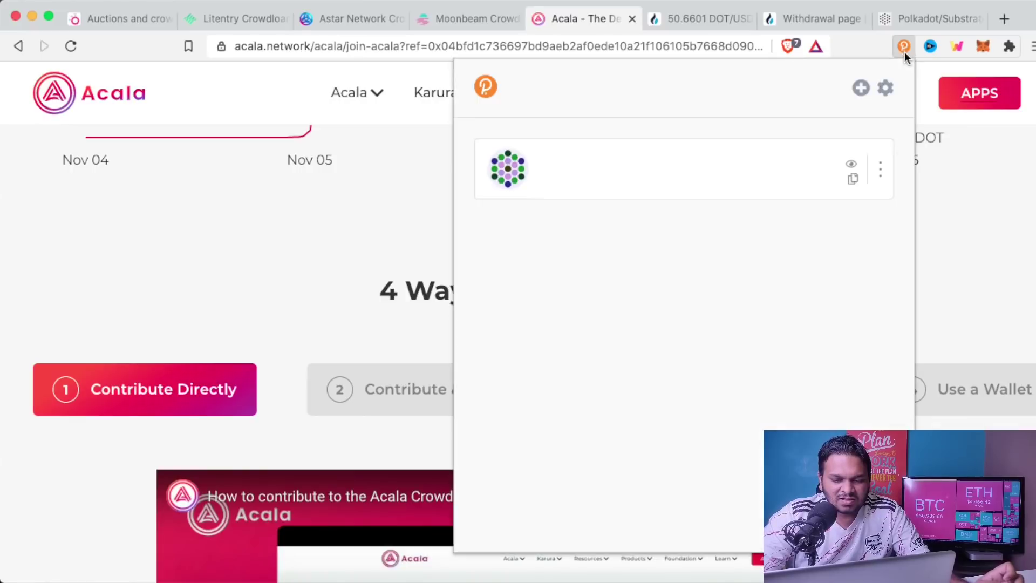
left_click(887, 89)
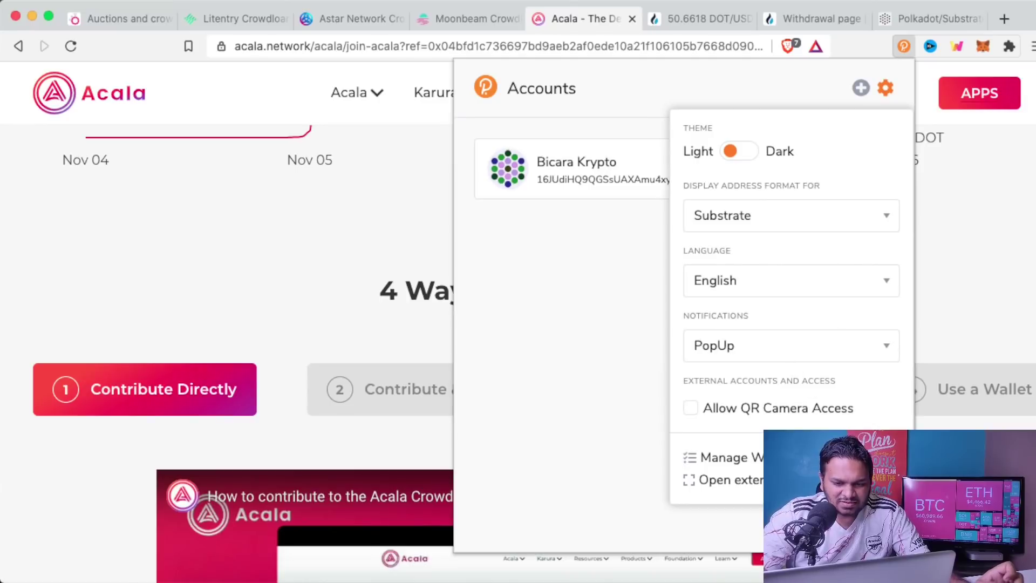
left_click(753, 459)
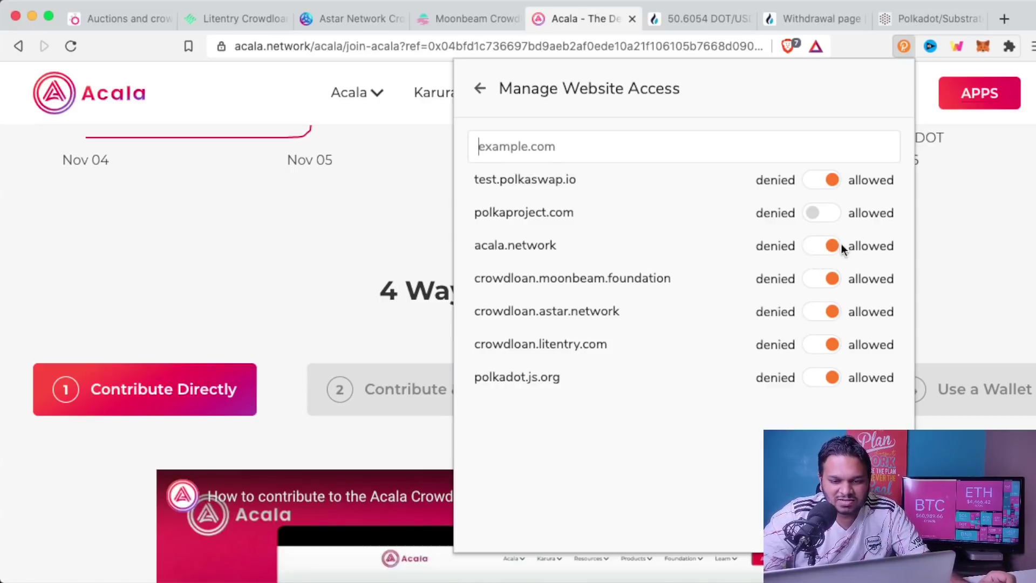
Step: Close the Polkadot.js popup and return to the Contribute Directly form showing 11.7 DOT balance
left_click(904, 46)
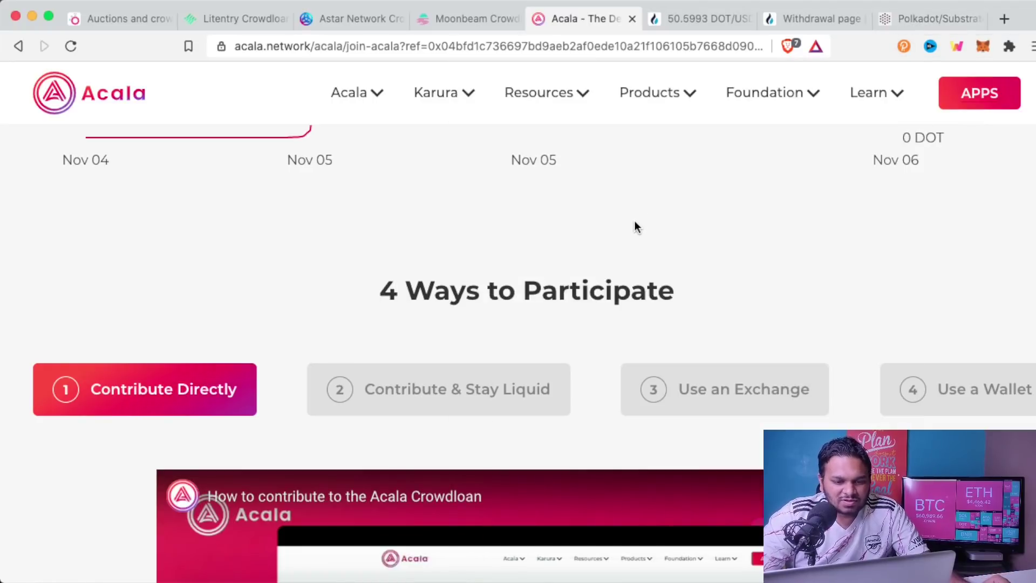
scroll(635, 221, "down", 2)
scroll(634, 221, "down", 15)
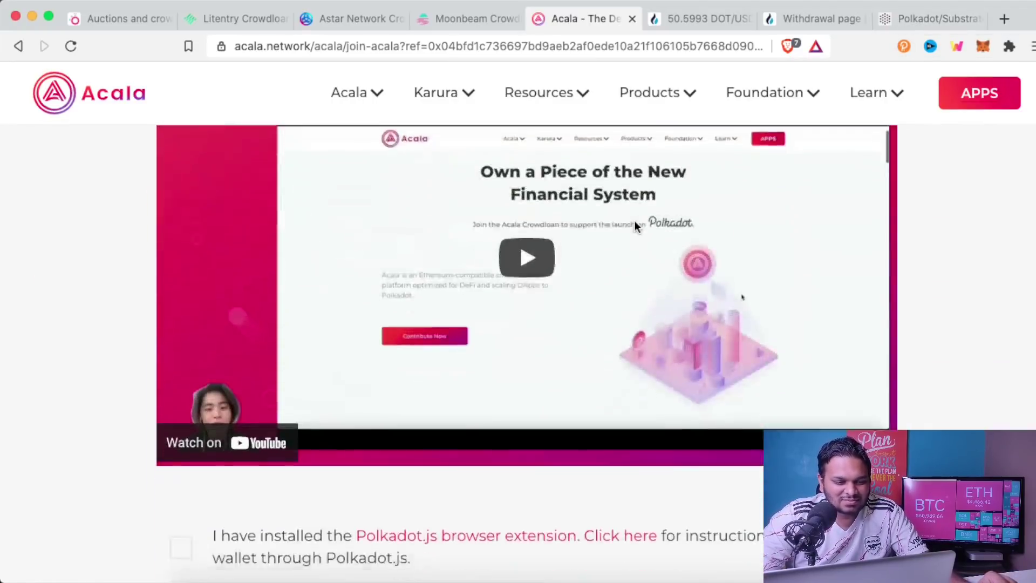
scroll(637, 227, "down", 8)
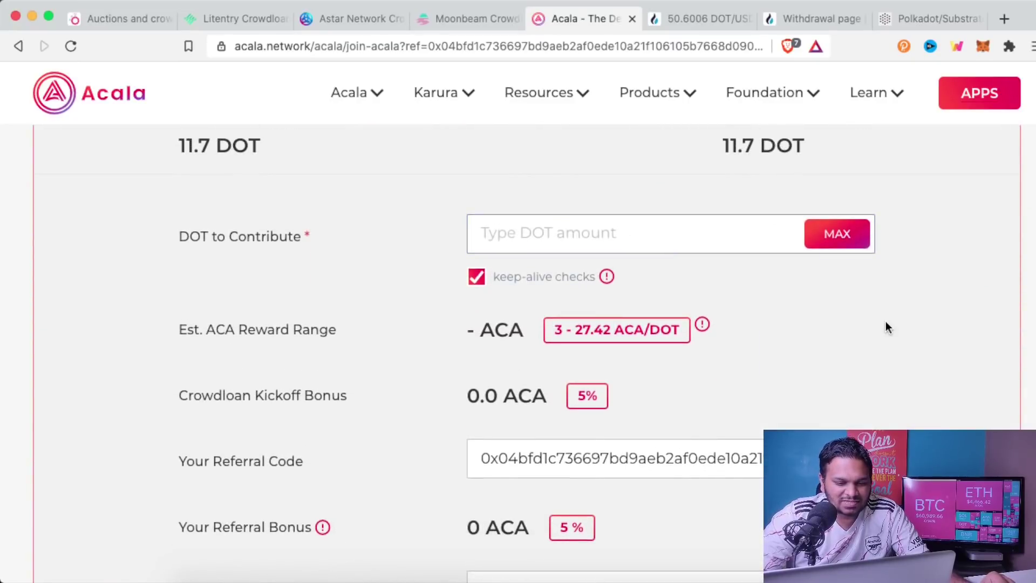
scroll(574, 234, "up", 3)
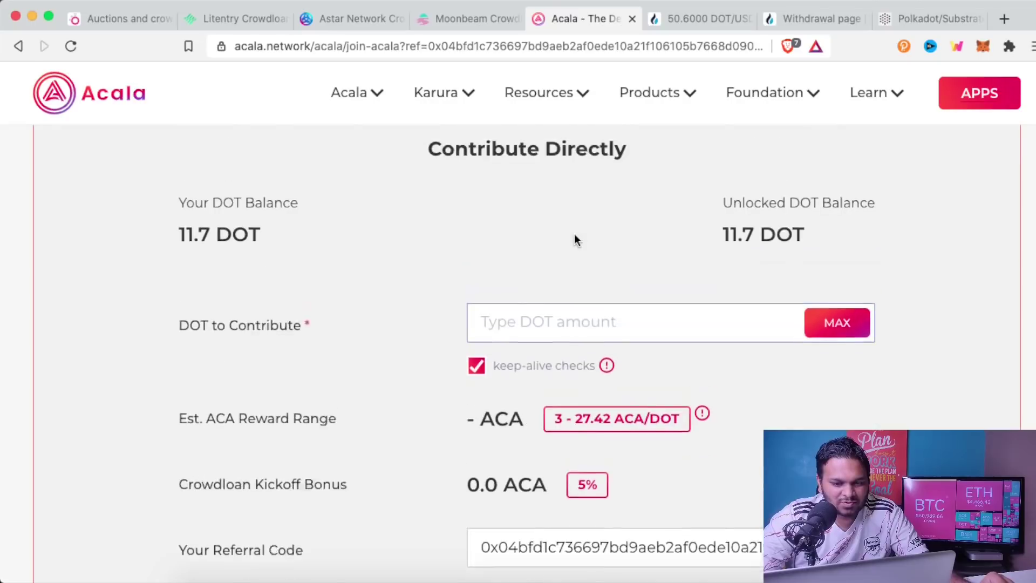
Step: Enter 5 DOT to contribute, replacing an initial 2 that fell below the 5 DOT minimum
left_click(533, 330)
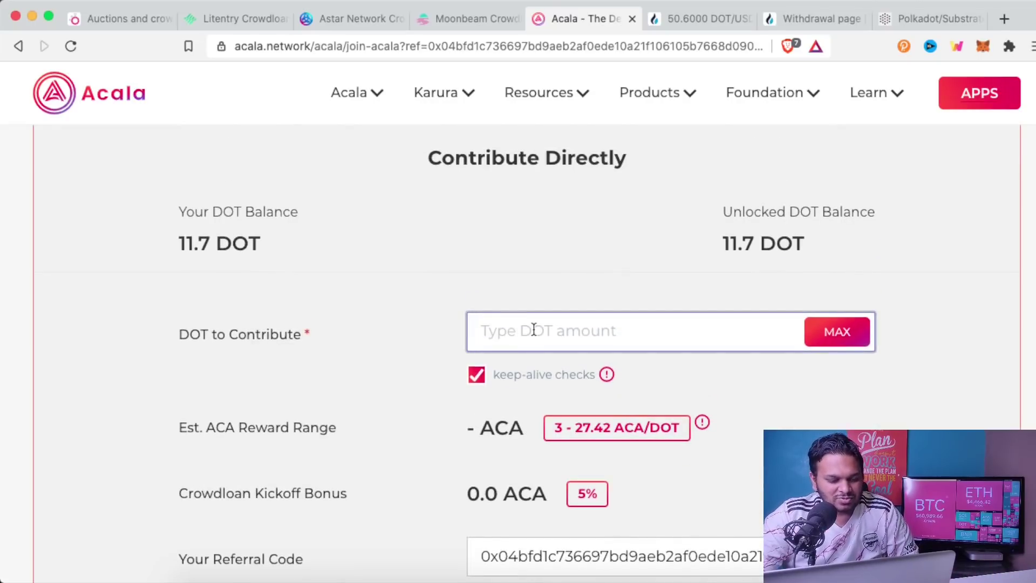
type("2")
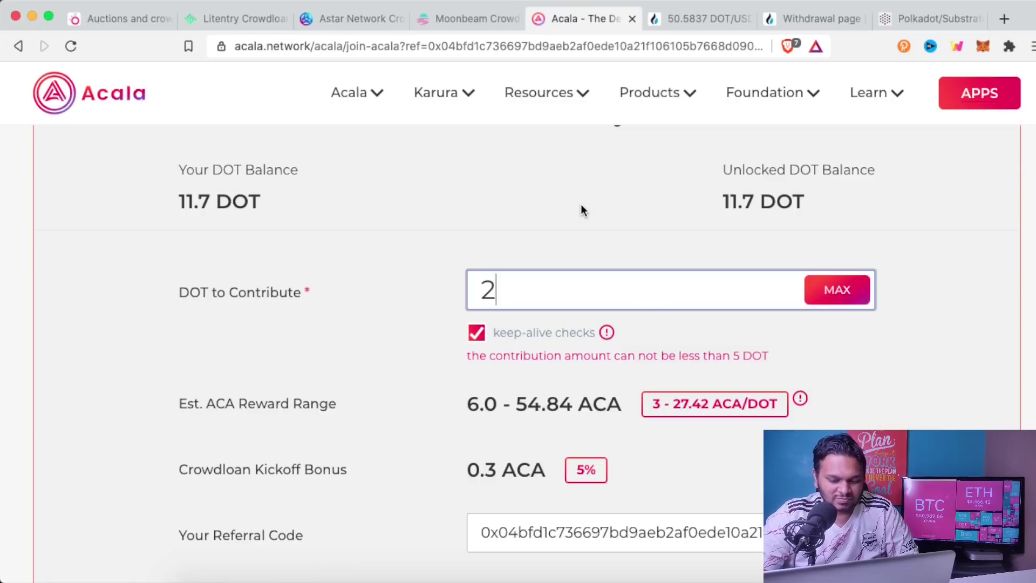
key("BackSpace")
type("5")
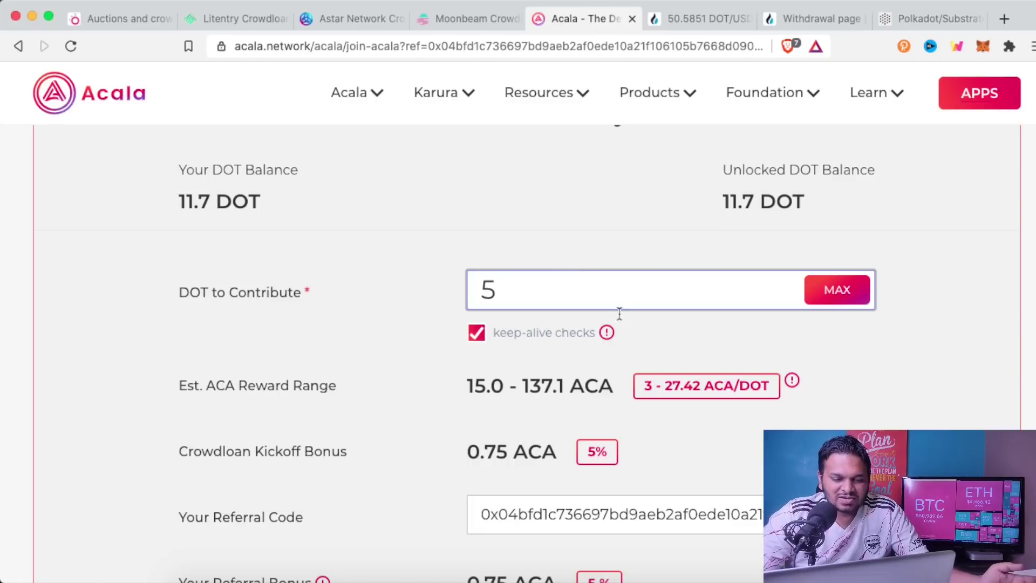
mouse_move(607, 334)
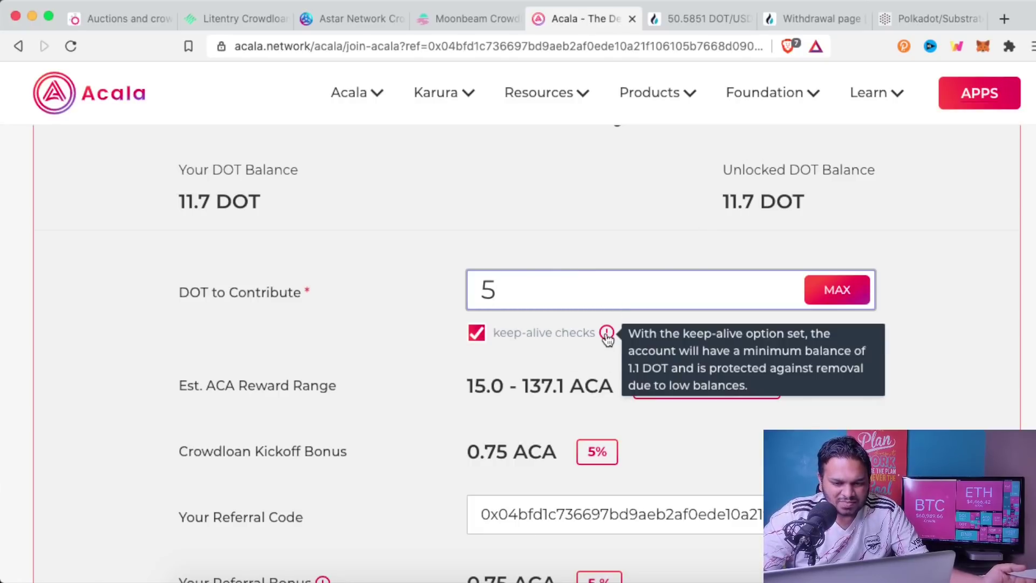
scroll(396, 375, "down", 1)
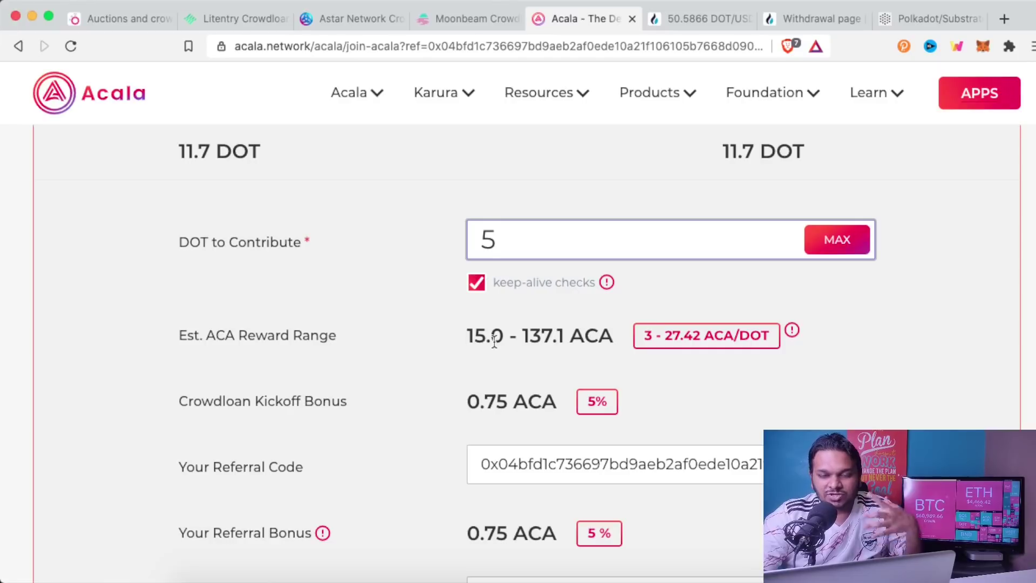
scroll(494, 341, "up", 1)
scroll(494, 342, "down", 1)
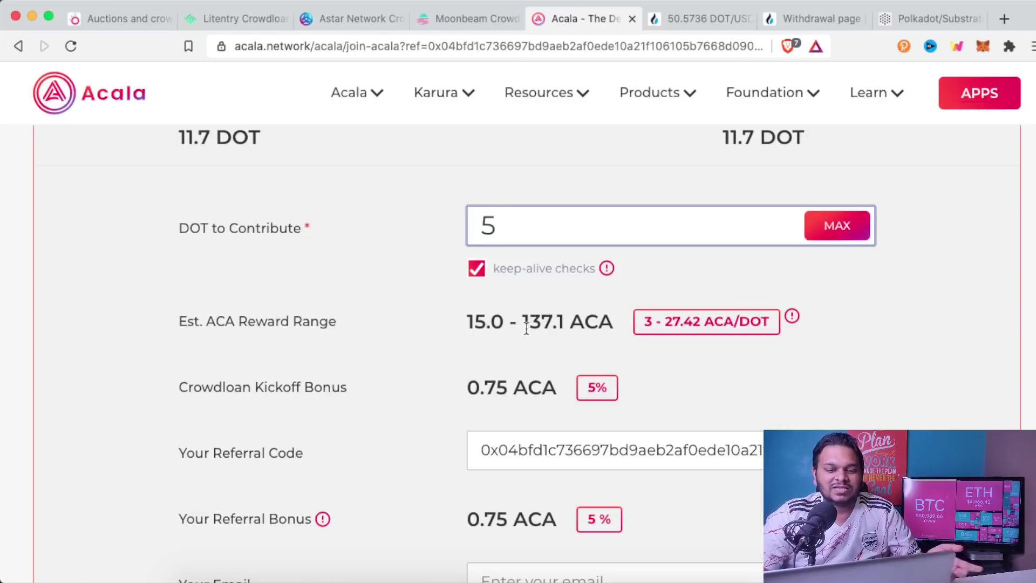
scroll(955, 370, "down", 3)
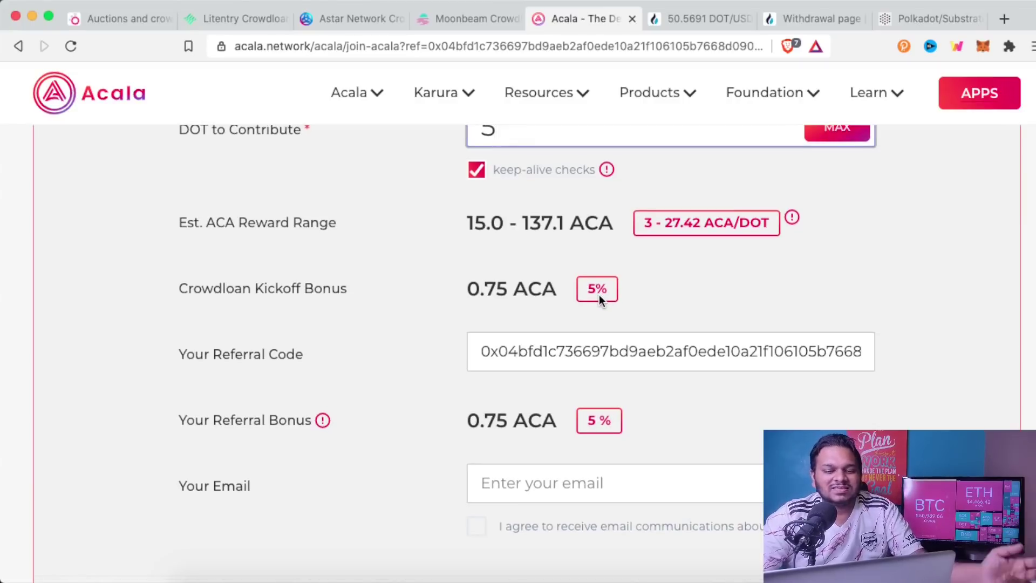
scroll(851, 283, "down", 3)
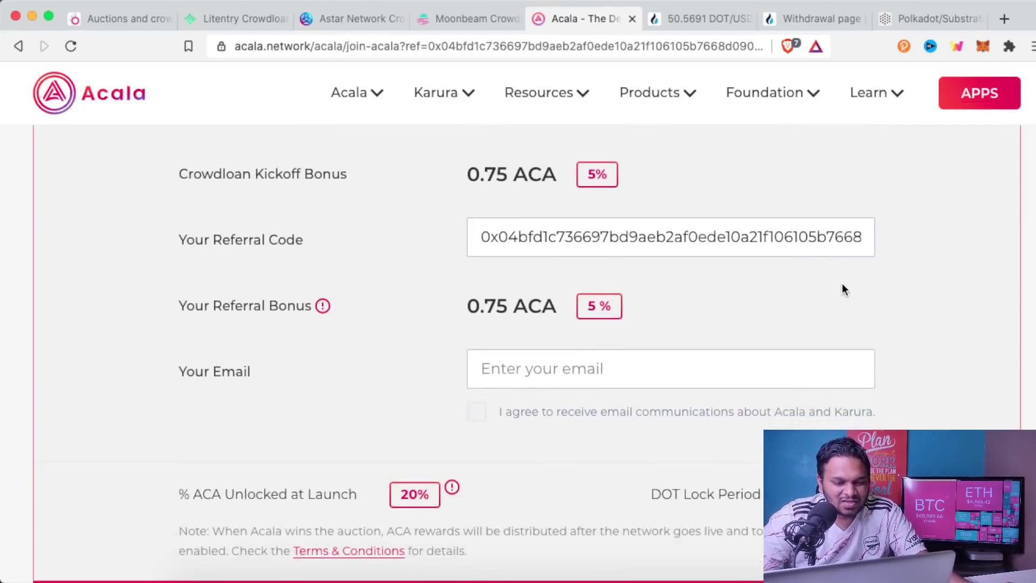
scroll(793, 289, "down", 3)
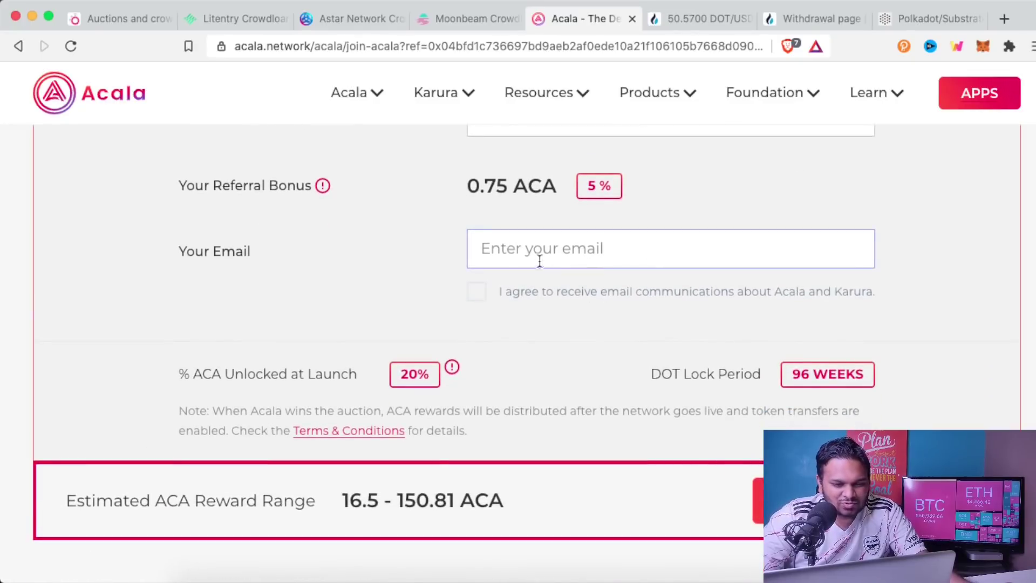
scroll(424, 289, "down", 1)
scroll(425, 283, "down", 2)
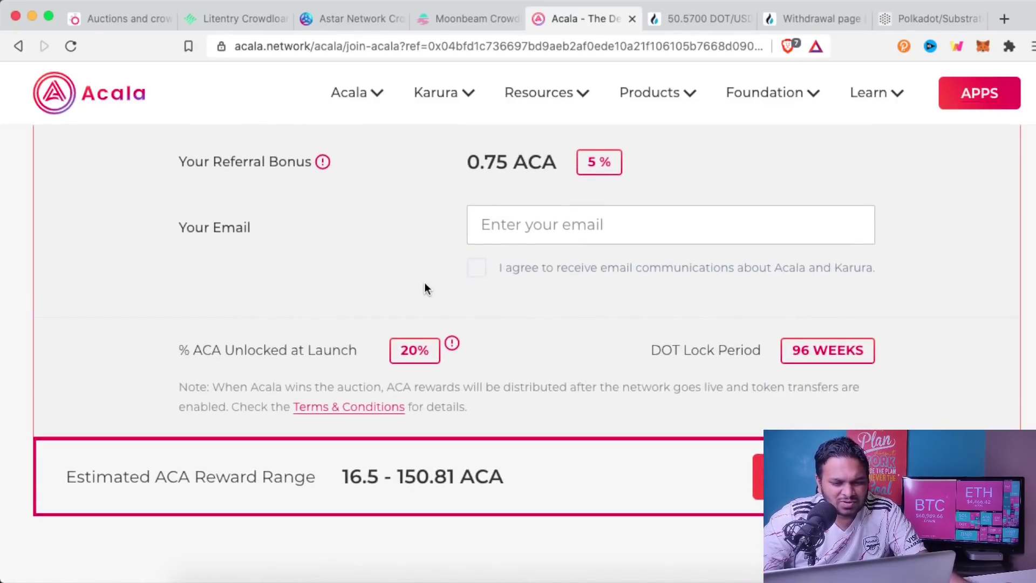
scroll(577, 296, "down", 3)
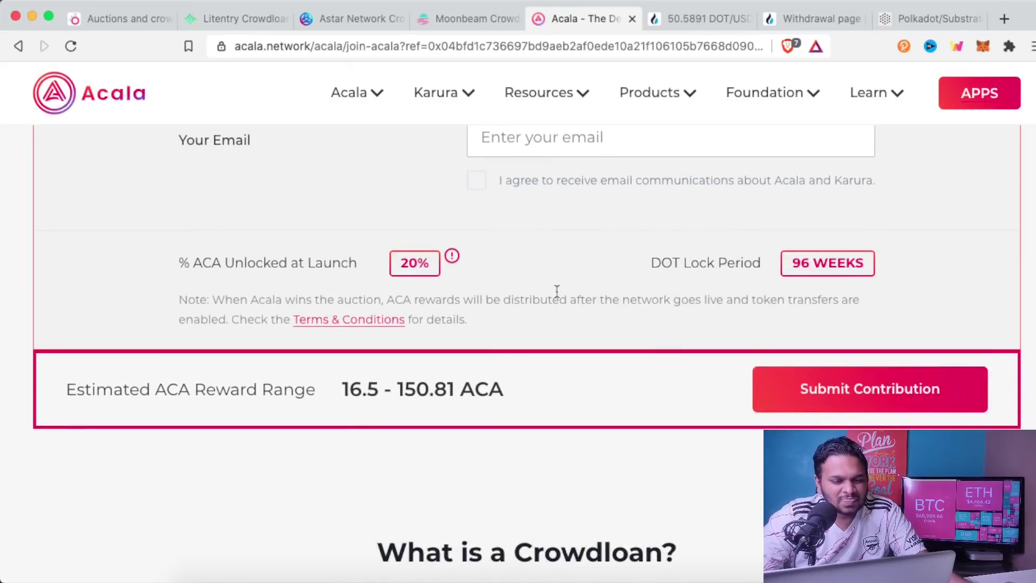
mouse_move(453, 259)
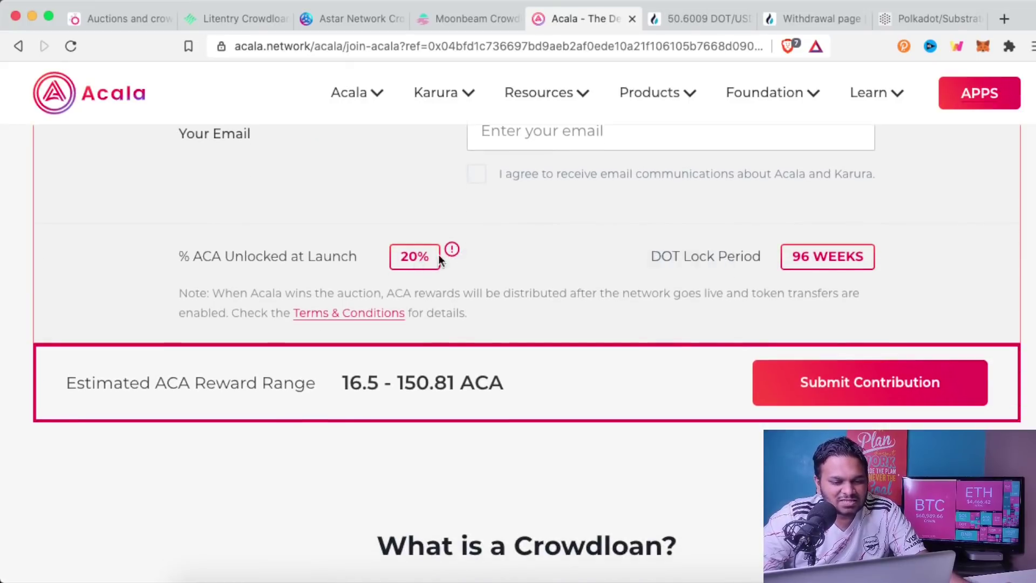
scroll(452, 255, "down", 1)
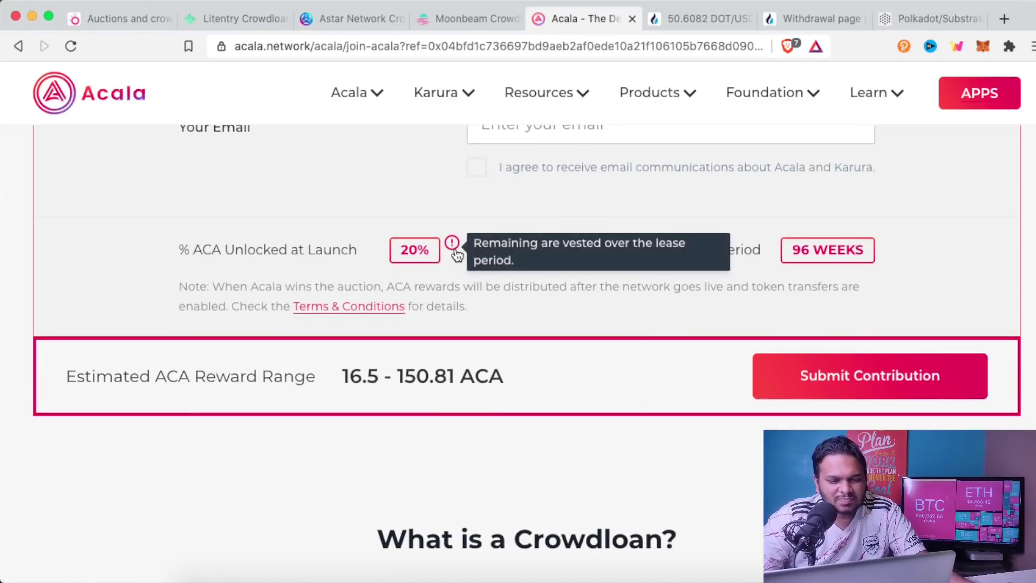
scroll(457, 257, "up", 1)
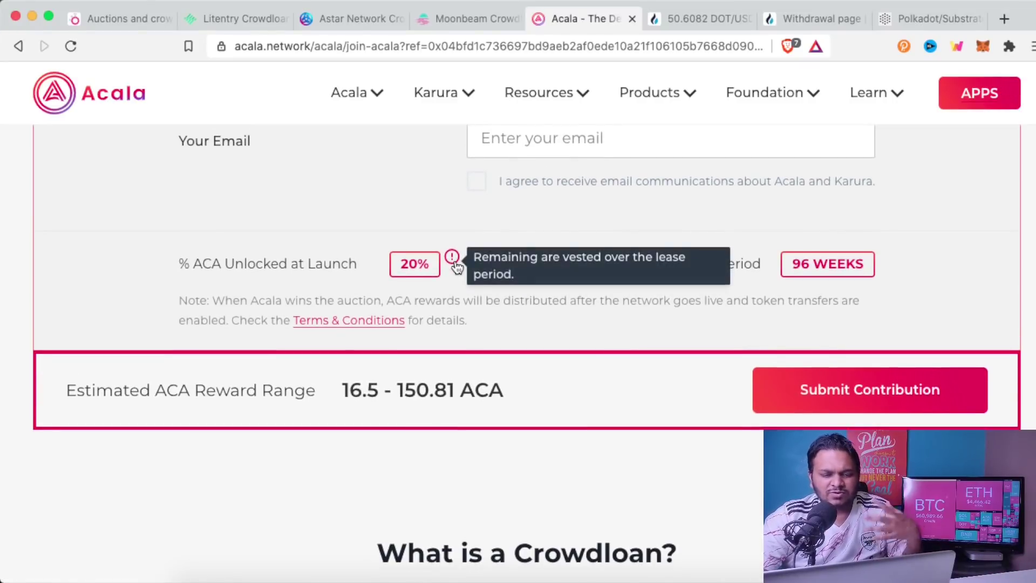
scroll(558, 281, "up", 1)
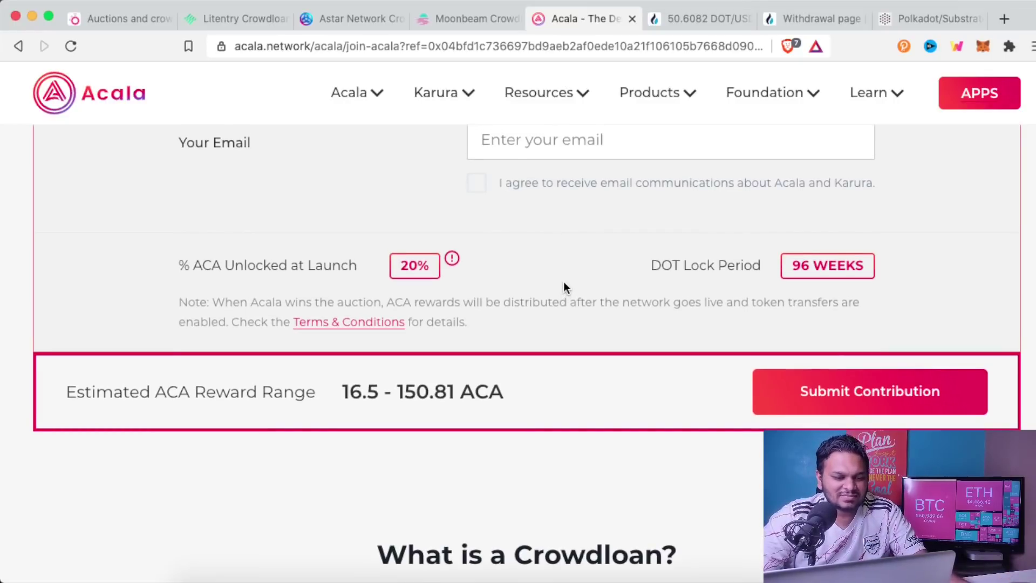
scroll(564, 287, "down", 5)
scroll(332, 420, "down", 6)
scroll(333, 420, "down", 20)
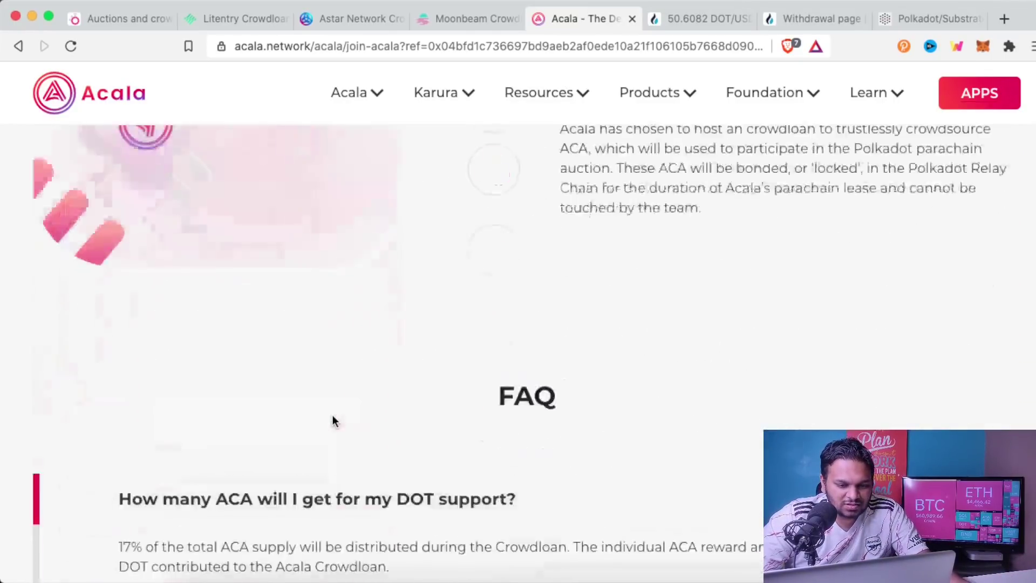
scroll(333, 416, "up", 10)
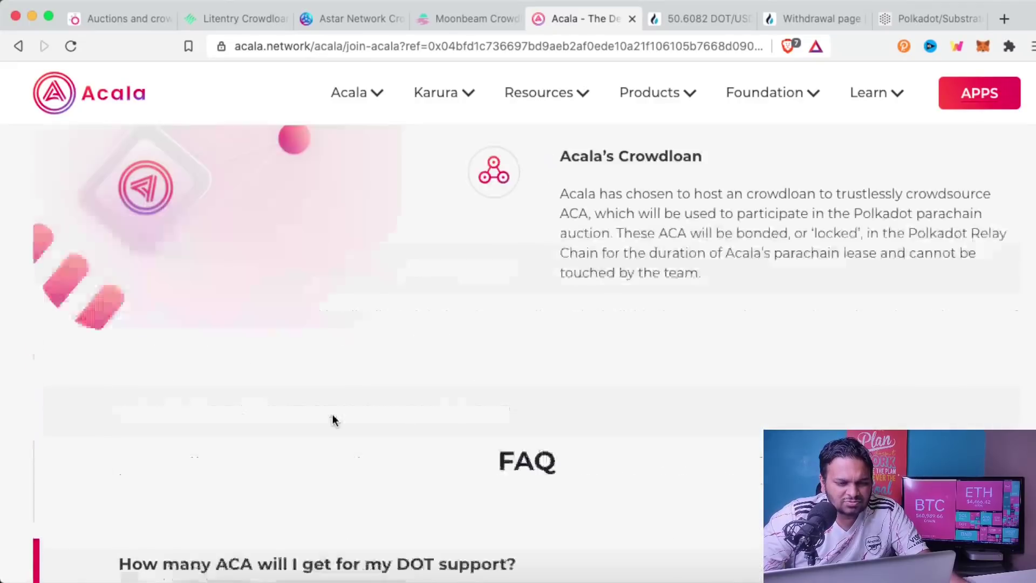
scroll(334, 421, "up", 15)
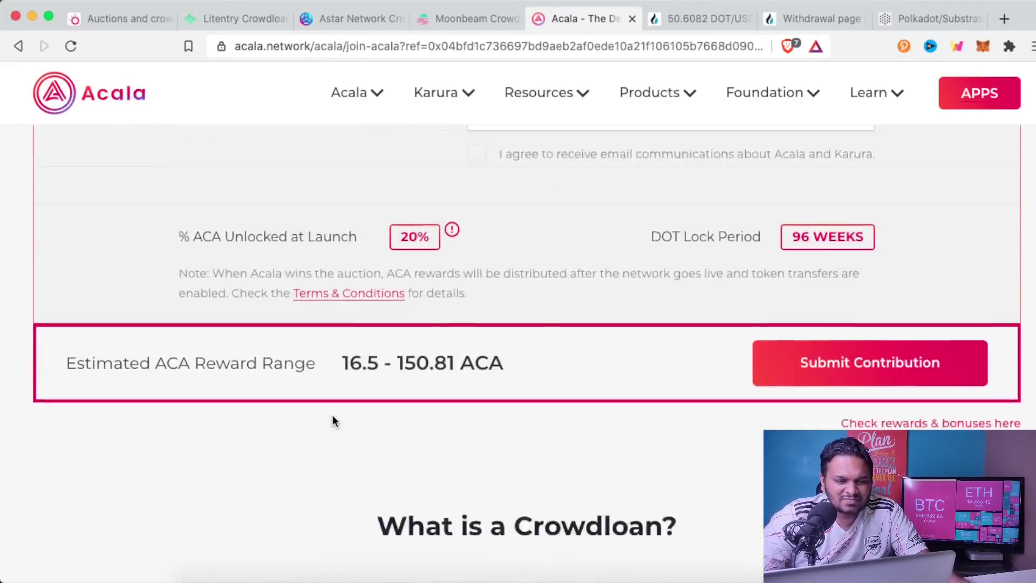
scroll(213, 420, "up", 7)
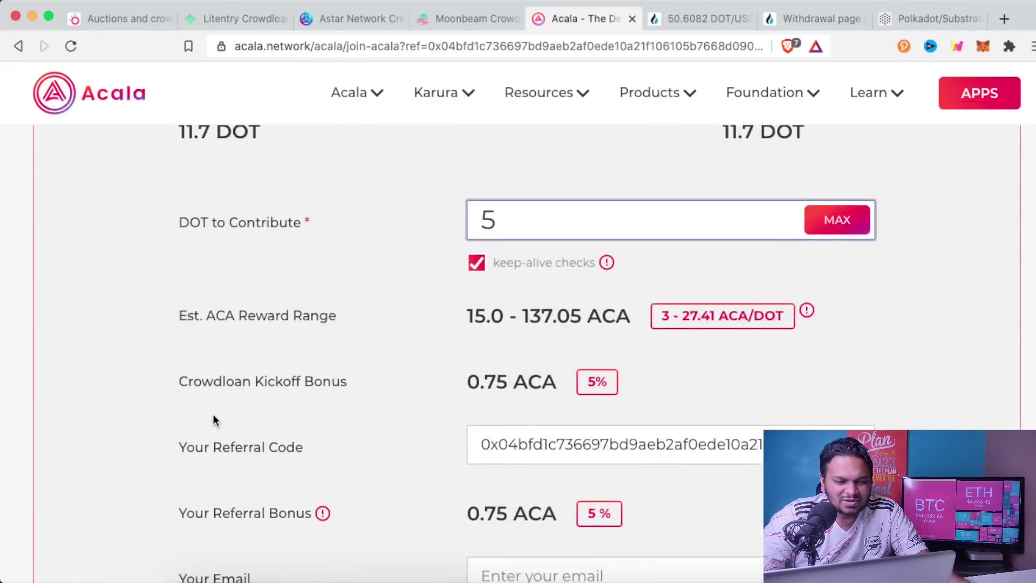
scroll(212, 413, "up", 8)
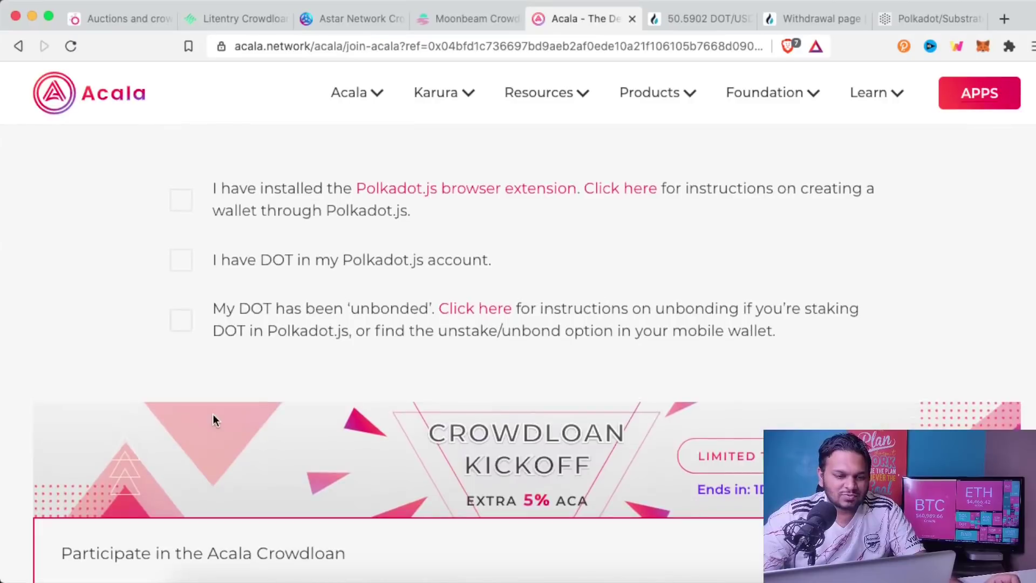
scroll(377, 332, "down", 1)
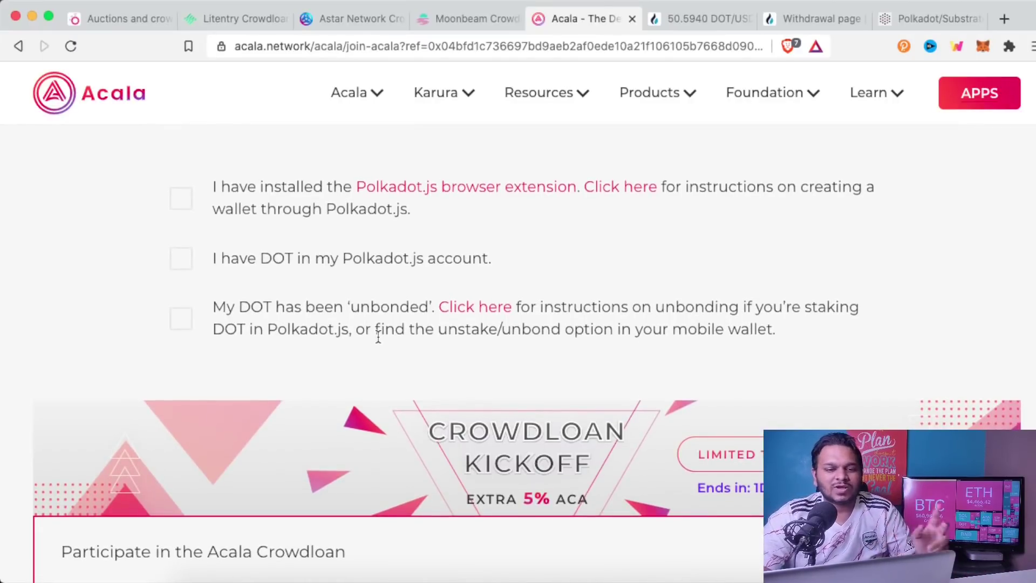
scroll(378, 335, "up", 12)
scroll(356, 319, "up", 1)
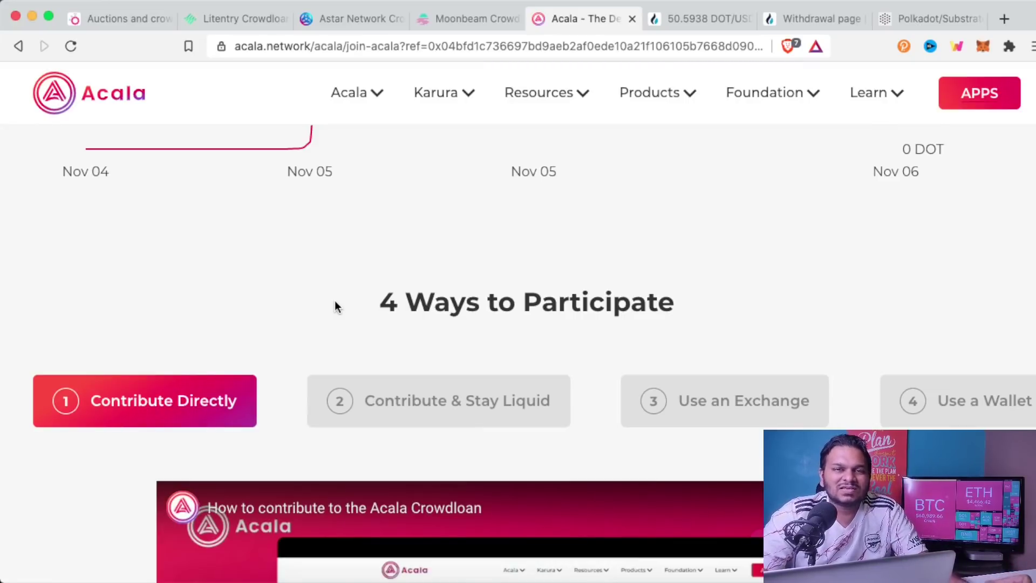
Step: Choose Contribute & Stay Liquid and scroll to its five-step lcDOT reward explanation
scroll(335, 307, "down", 10)
scroll(336, 306, "up", 3)
scroll(334, 306, "up", 8)
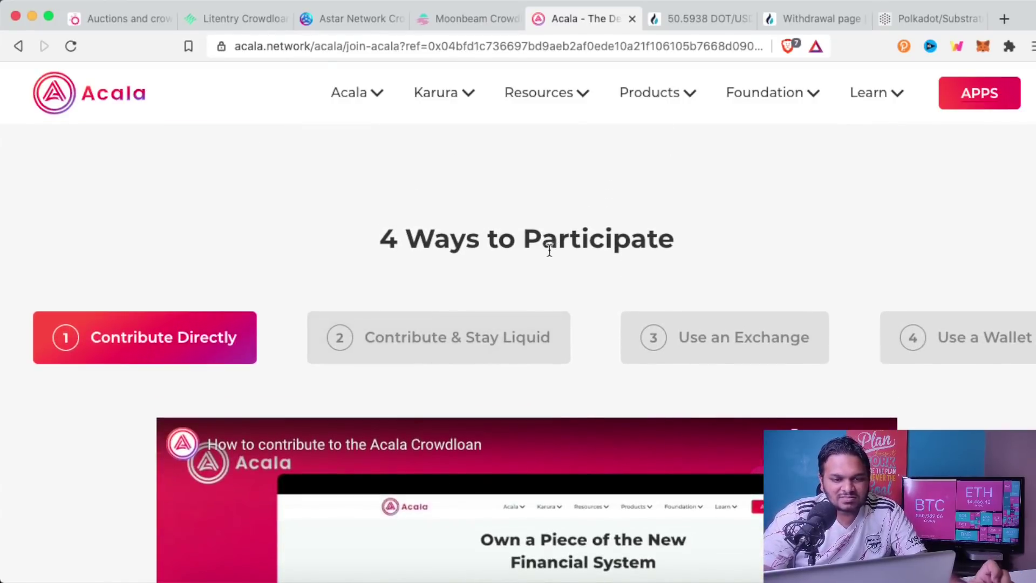
left_click(426, 340)
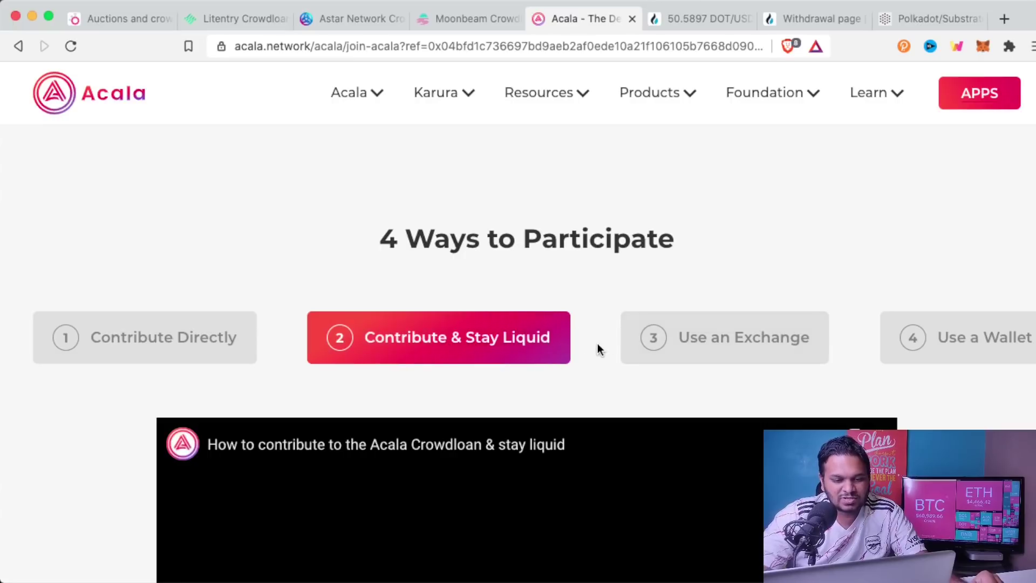
scroll(597, 343, "down", 5)
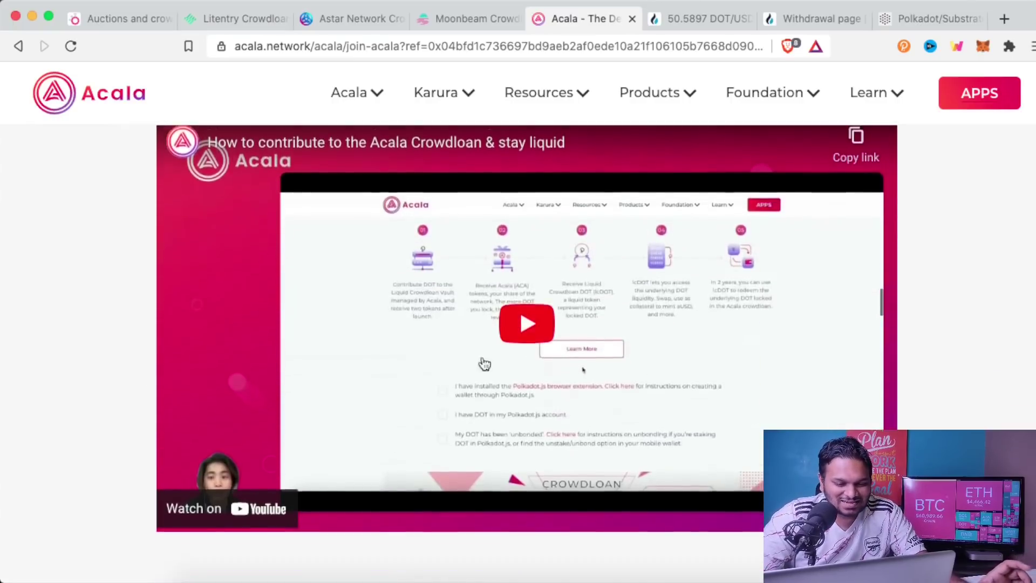
scroll(99, 392, "down", 10)
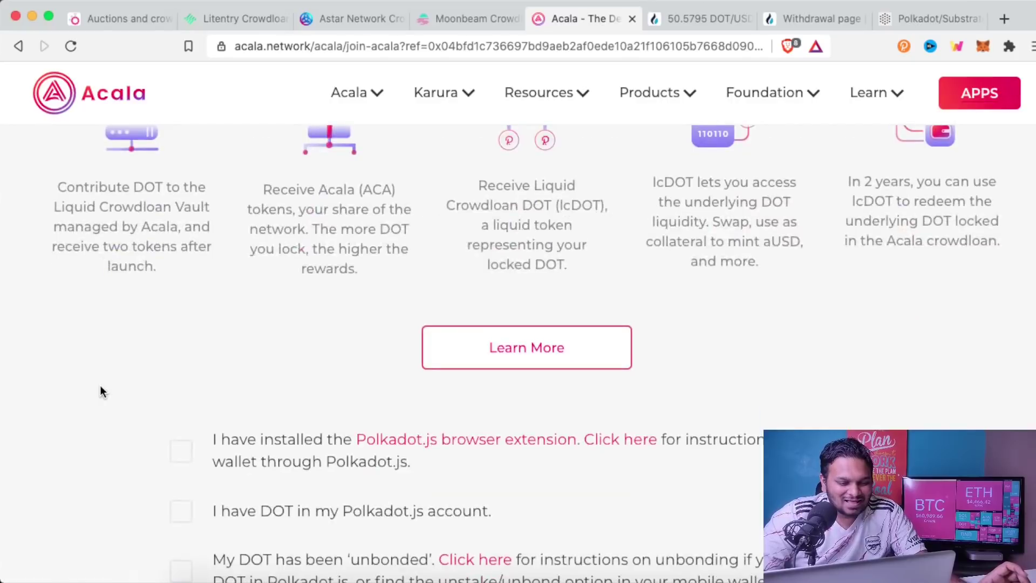
scroll(99, 387, "up", 3)
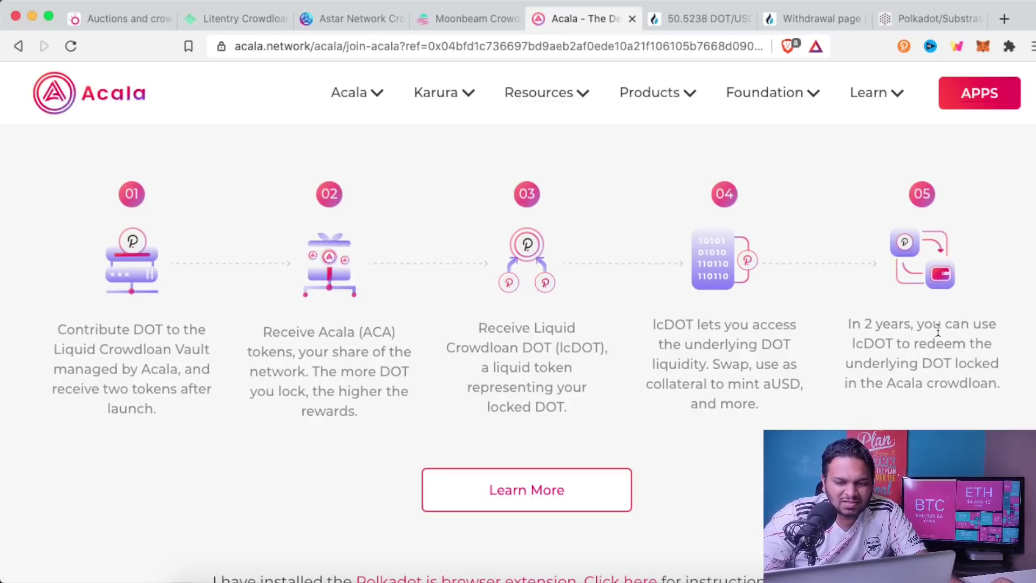
Step: Connect the Polkadot.js wallet from the Reward Calculator section
scroll(804, 359, "down", 8)
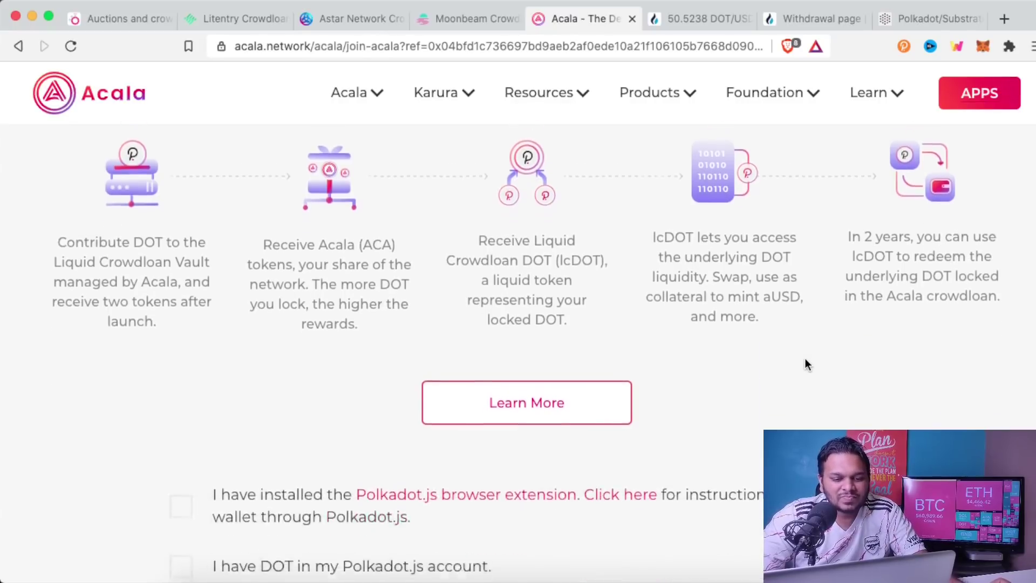
scroll(805, 361, "down", 7)
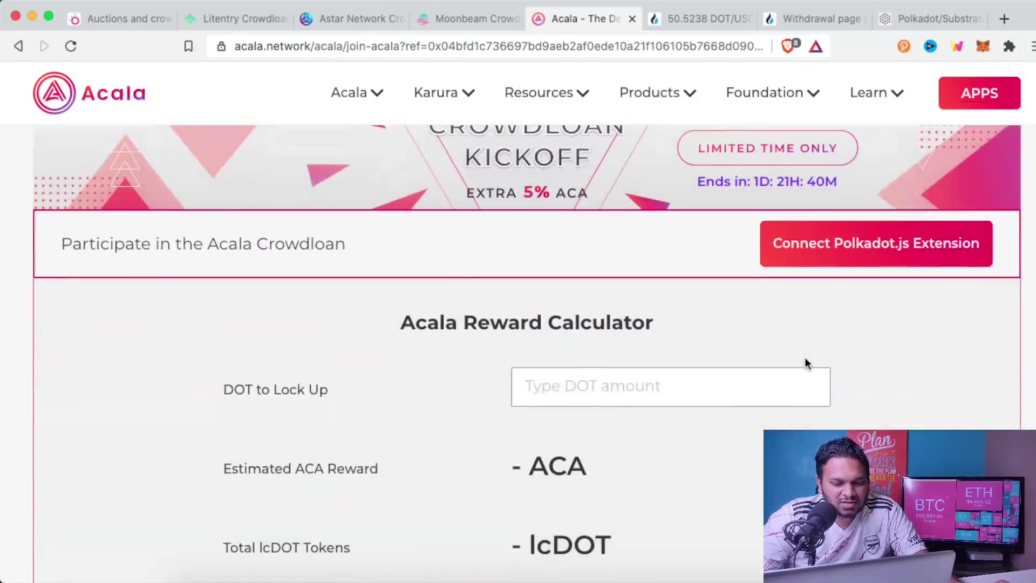
scroll(805, 363, "up", 4)
scroll(805, 365, "down", 1)
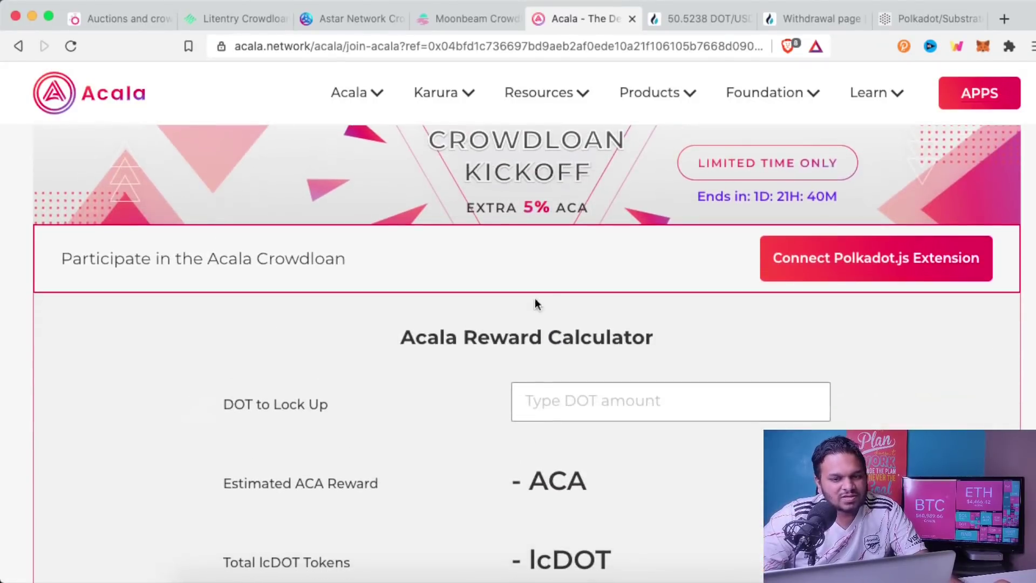
left_click(859, 265)
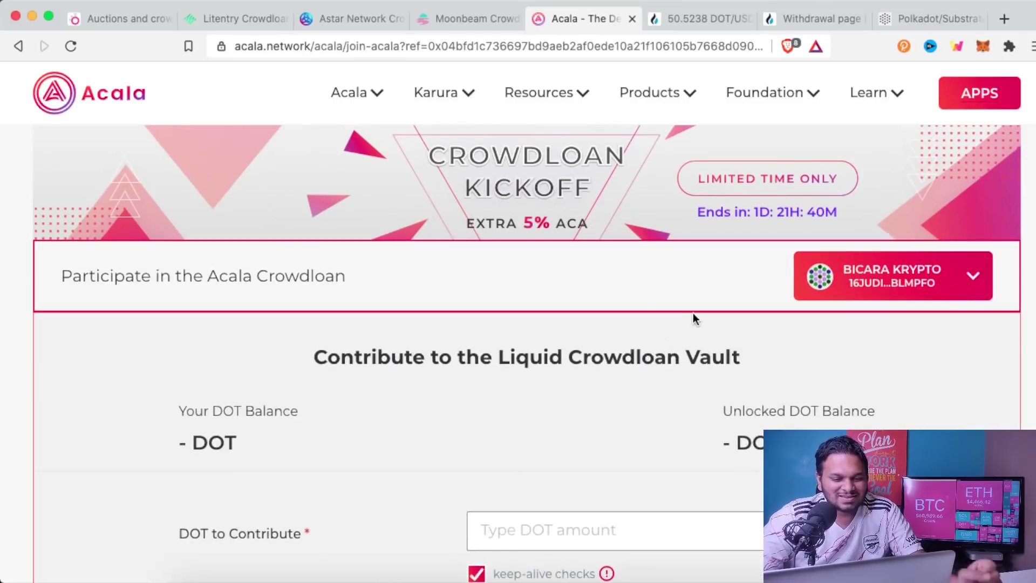
Step: Review the Liquid Crowdloan Vault form: 20% ACA, 100% lcDOT unlocked, 96-week lock
scroll(693, 324, "down", 4)
scroll(688, 324, "down", 10)
scroll(685, 324, "up", 9)
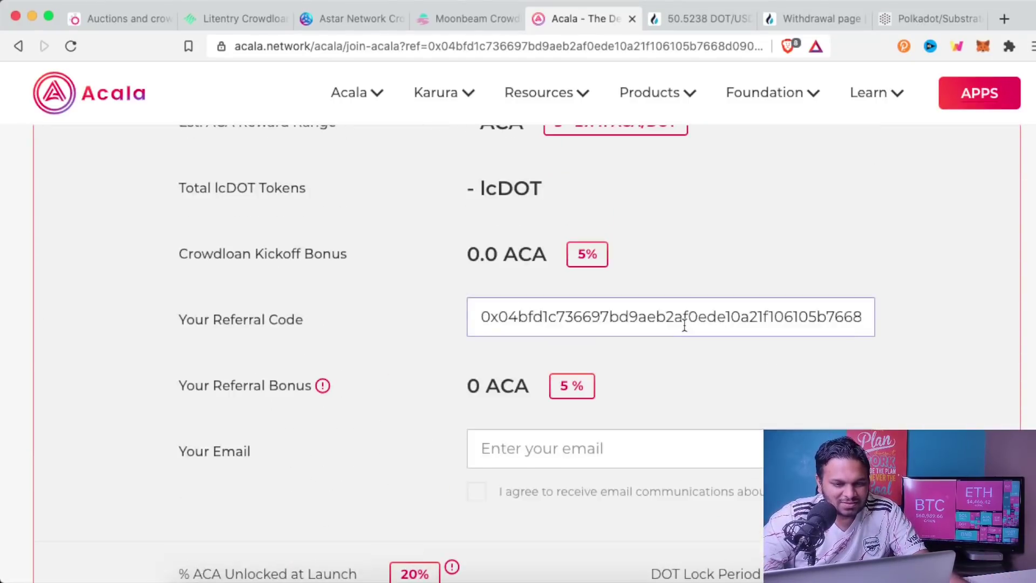
scroll(684, 325, "down", 4)
scroll(684, 325, "down", 5)
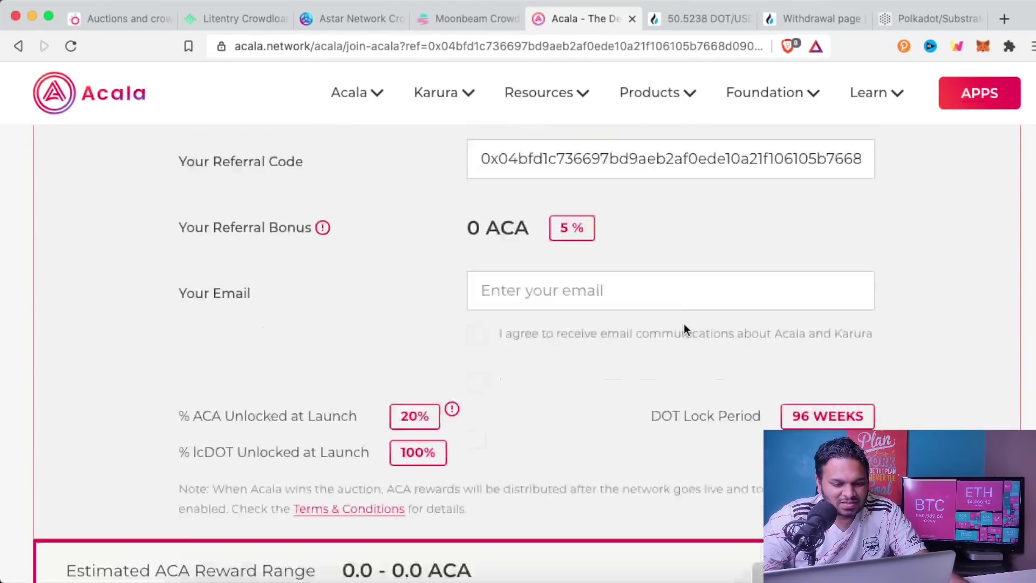
scroll(684, 330, "up", 1)
mouse_move(451, 387)
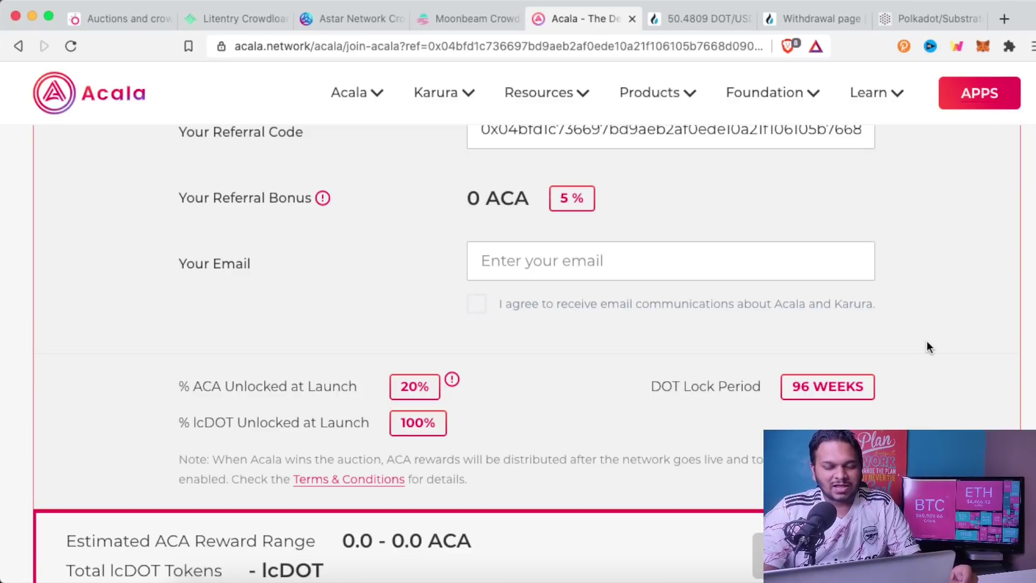
scroll(926, 341, "up", 1)
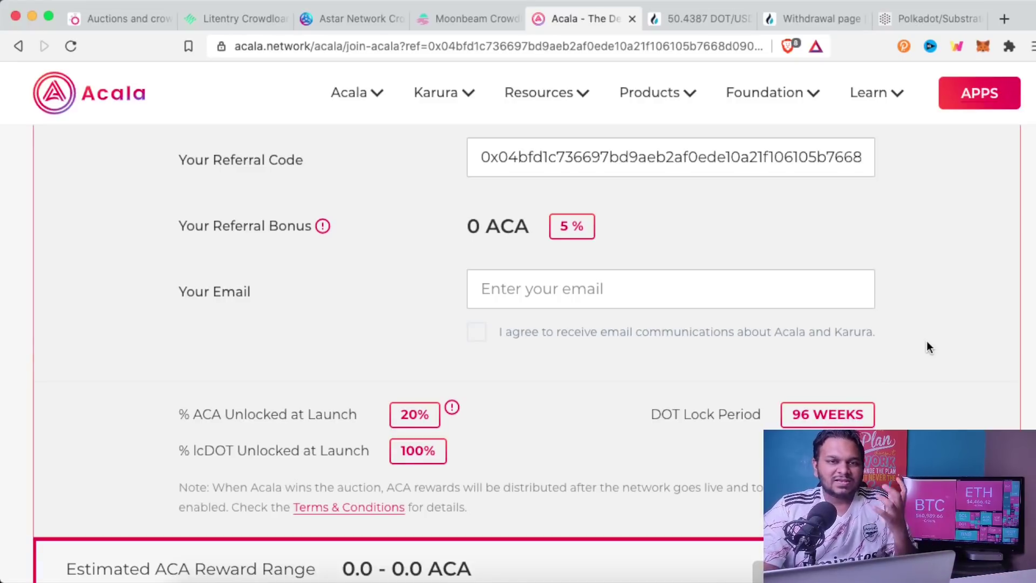
scroll(926, 341, "down", 1)
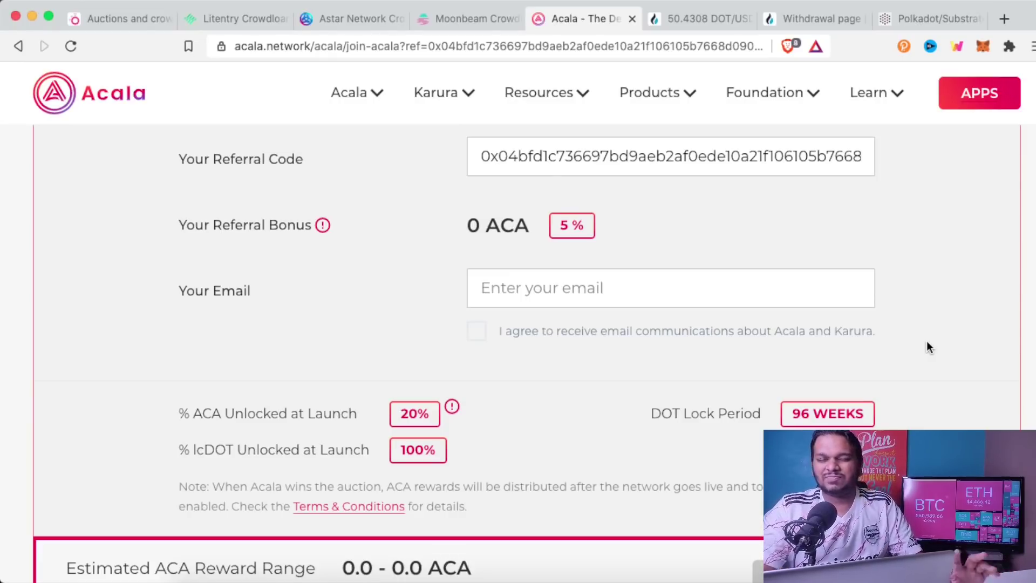
scroll(927, 346, "up", 8)
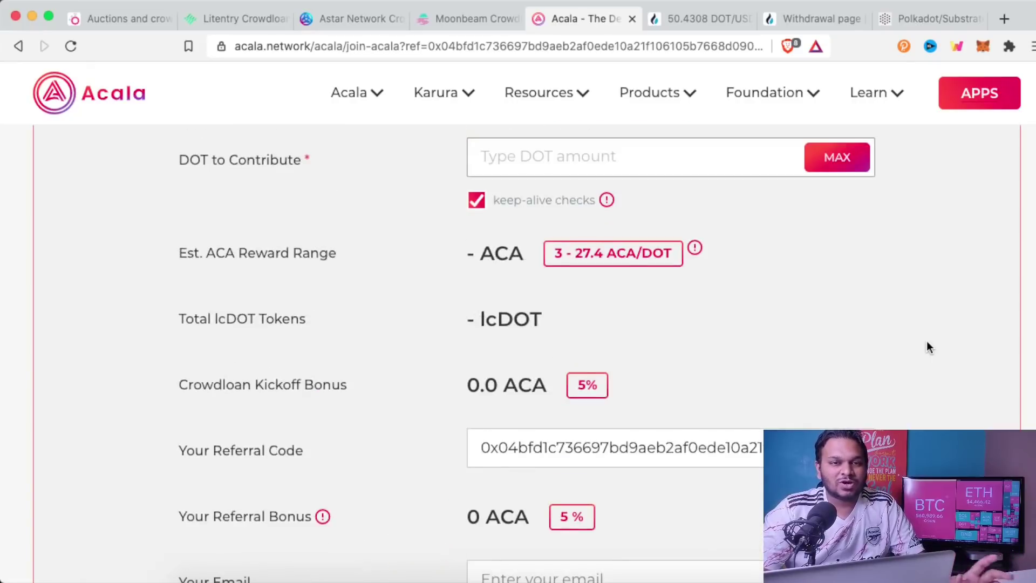
scroll(928, 343, "up", 4)
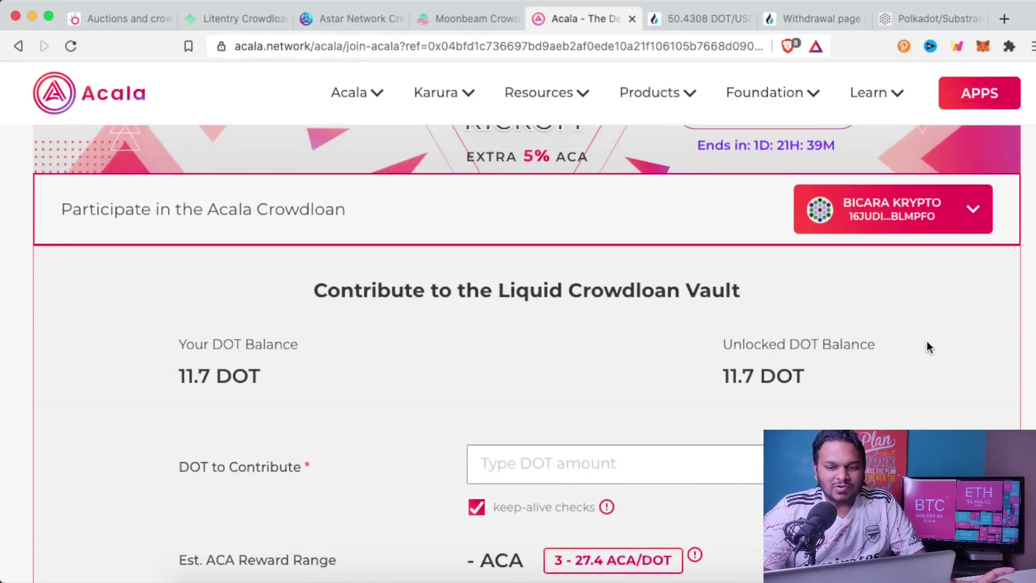
scroll(927, 346, "down", 1)
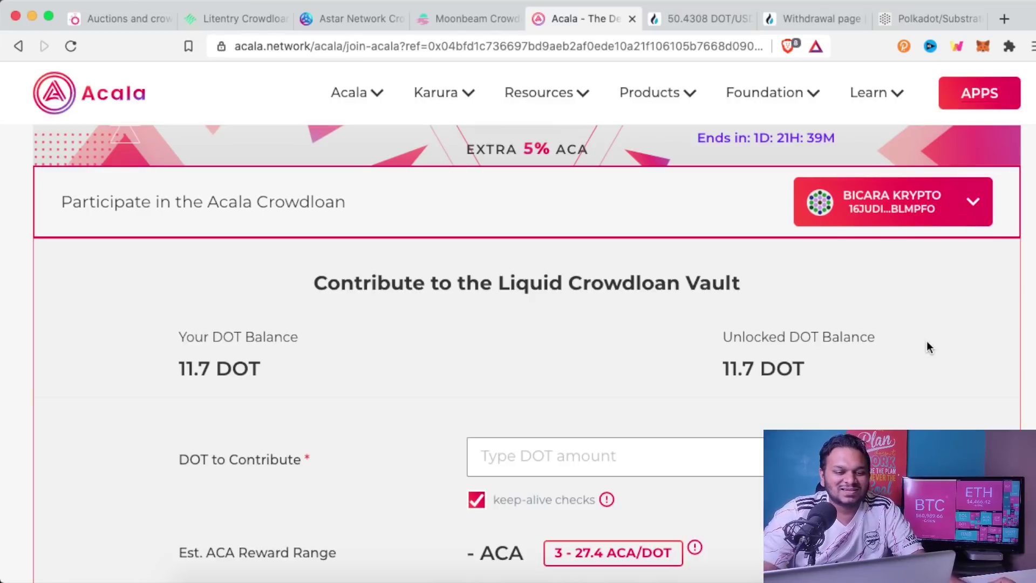
scroll(918, 328, "up", 3)
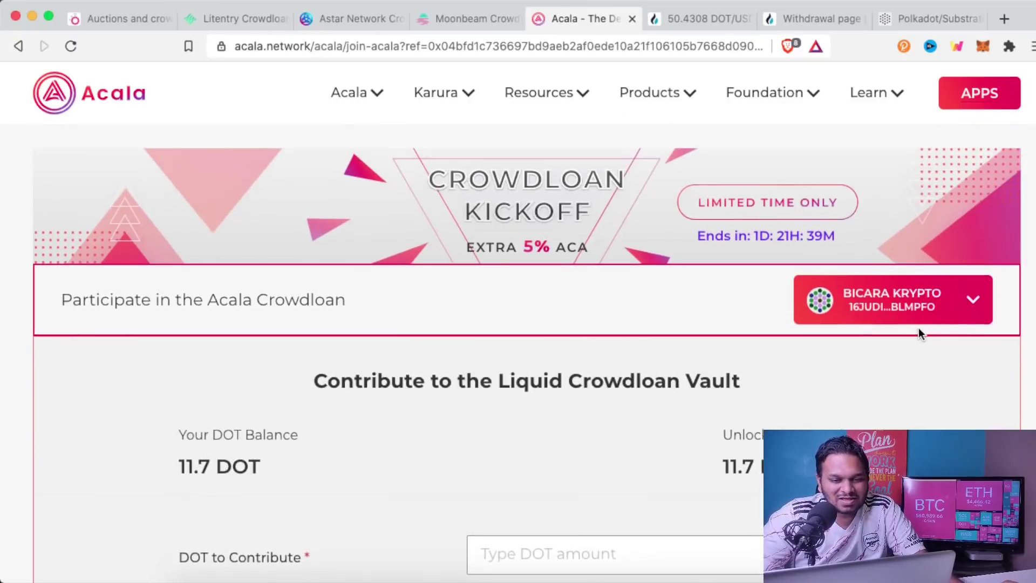
scroll(902, 326, "up", 1)
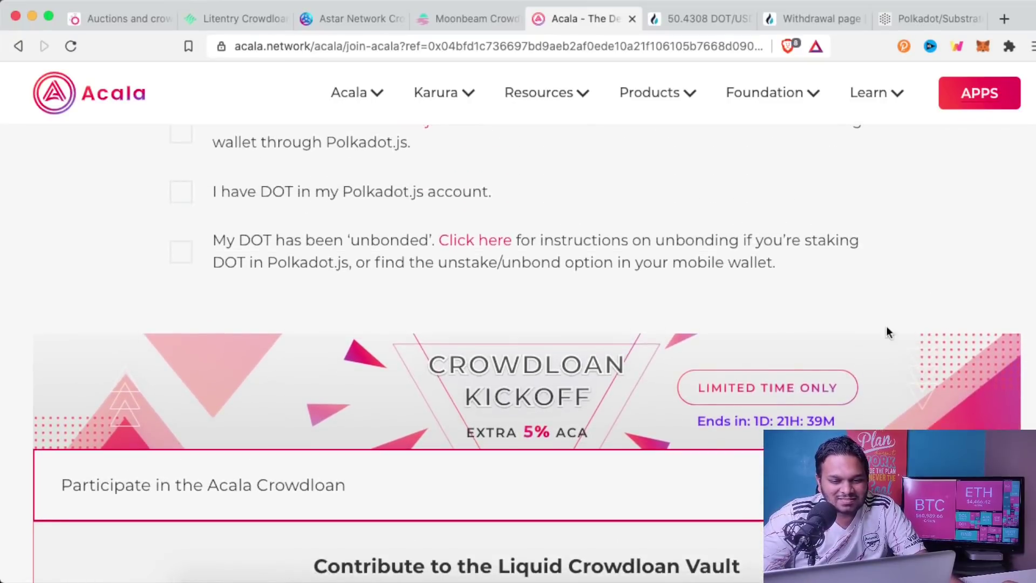
scroll(828, 298, "up", 5)
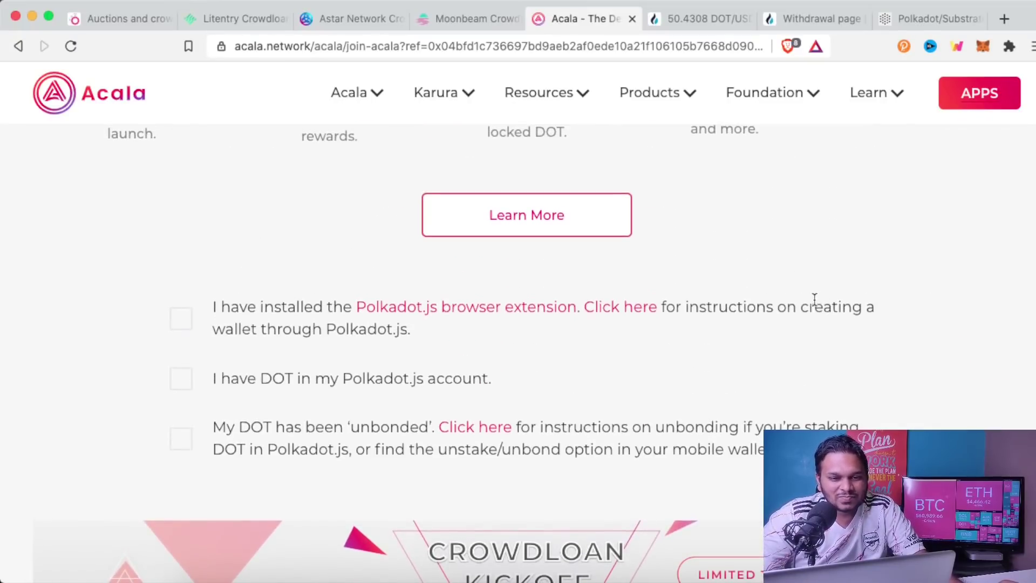
scroll(805, 306, "up", 8)
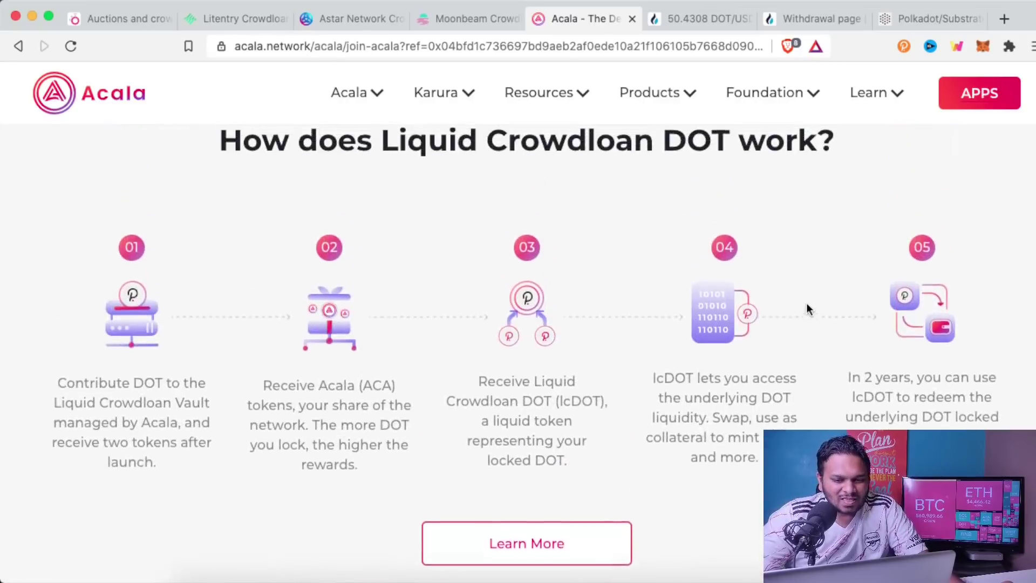
scroll(806, 302, "up", 10)
scroll(806, 304, "up", 5)
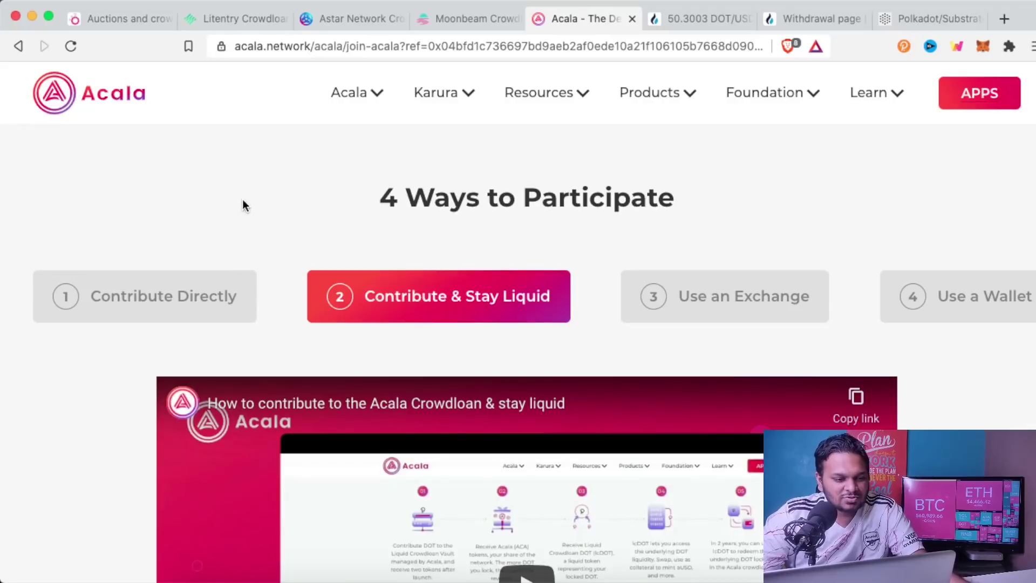
Step: Select '1 Contribute Directly' under 4 Ways to Participate and check the page
left_click(156, 300)
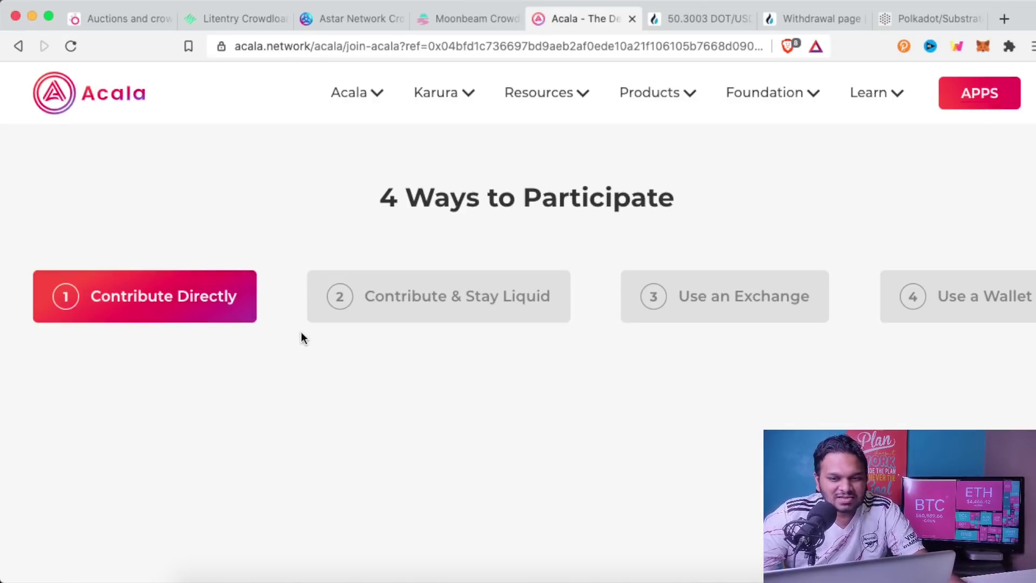
scroll(292, 335, "down", 10)
scroll(294, 335, "up", 4)
scroll(293, 335, "up", 5)
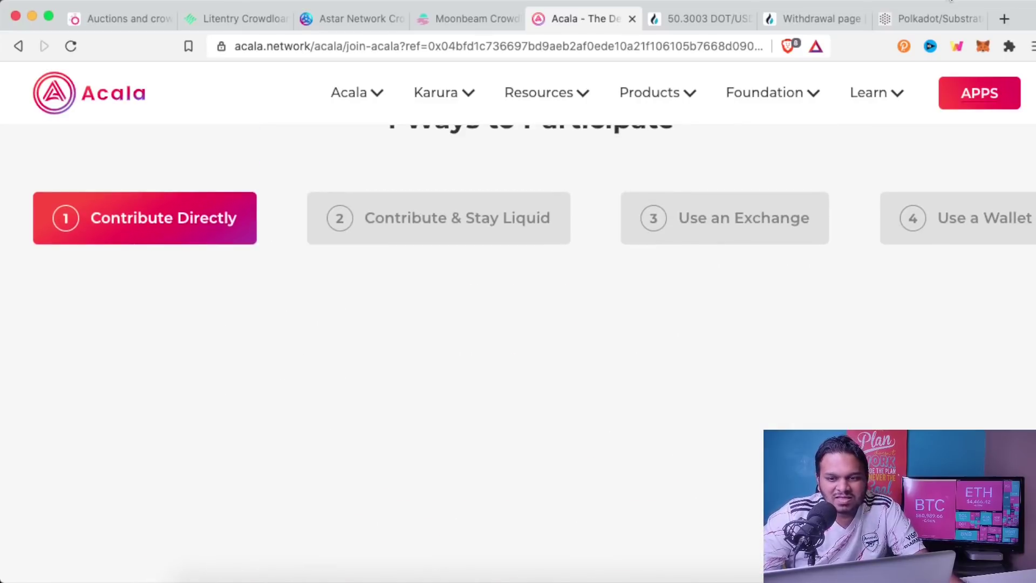
Step: Check the current lease period under Network > Parachains in Polkadot.js Apps, then return to Acala
left_click(914, 17)
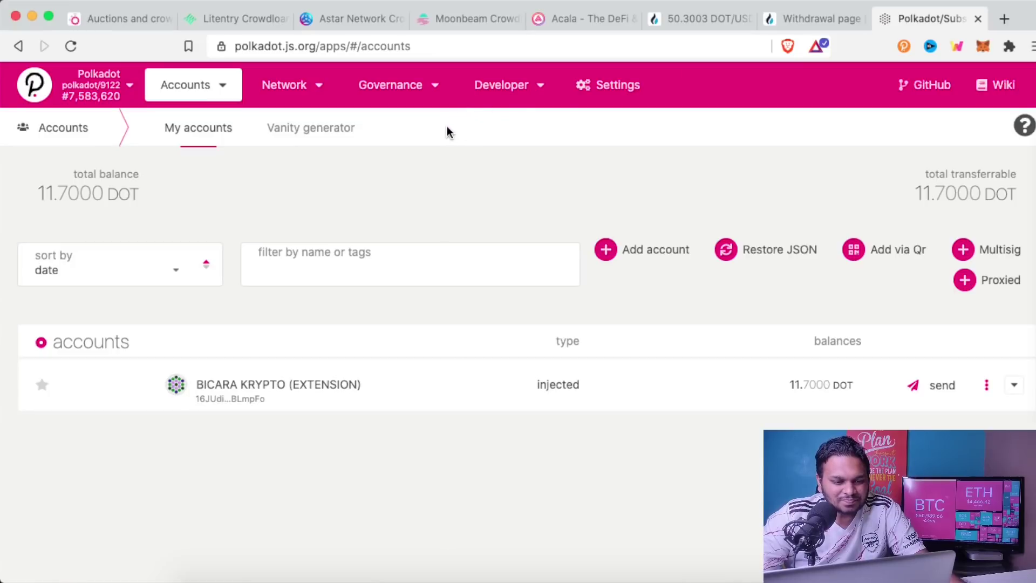
mouse_move(227, 102)
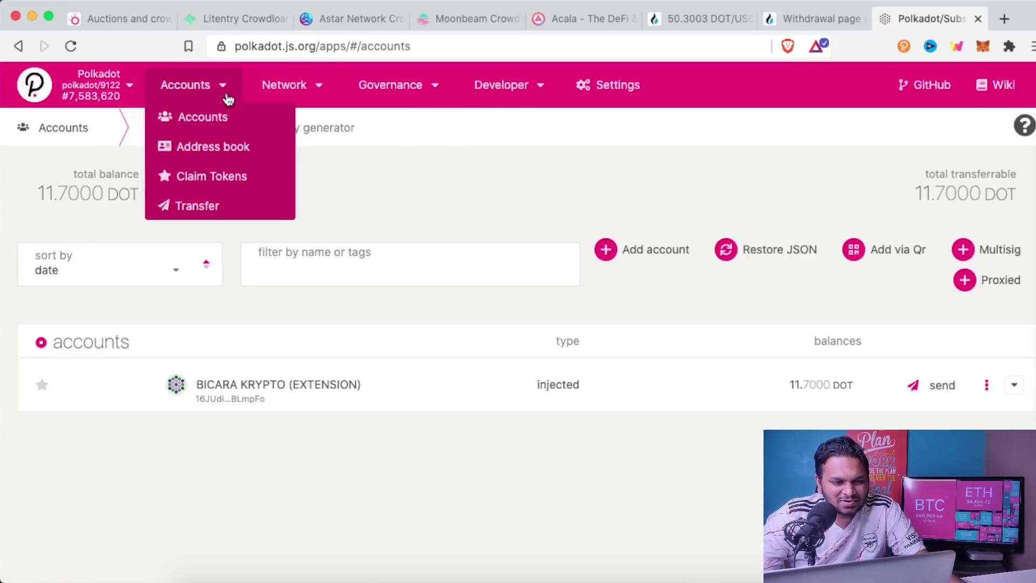
mouse_move(294, 92)
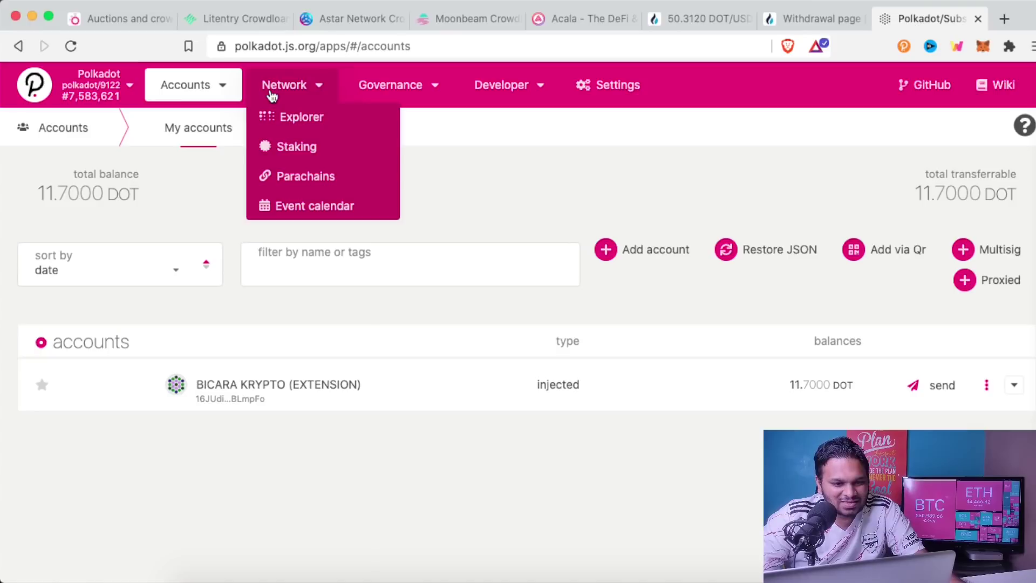
left_click(306, 178)
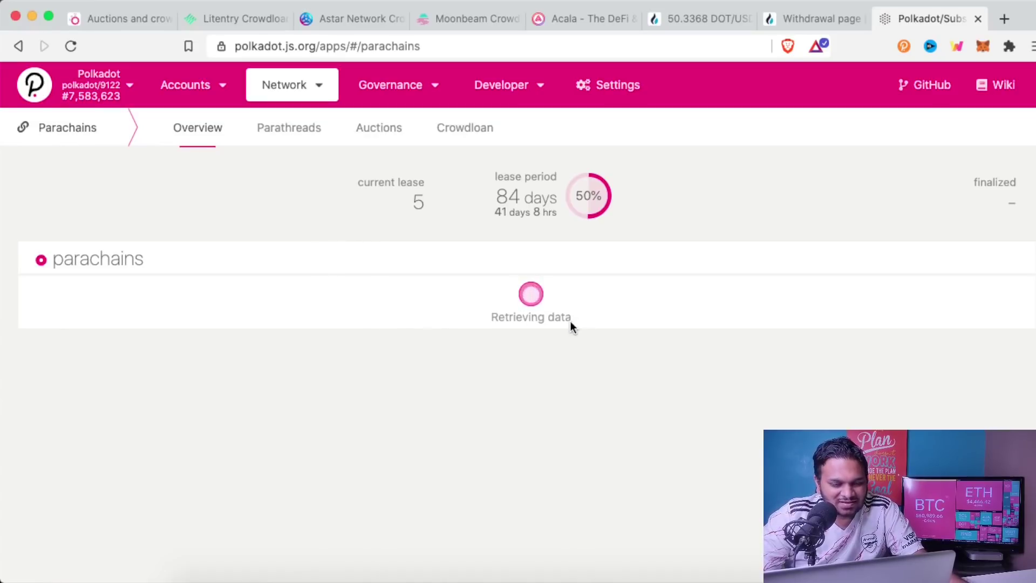
scroll(549, 348, "down", 1)
scroll(550, 348, "up", 1)
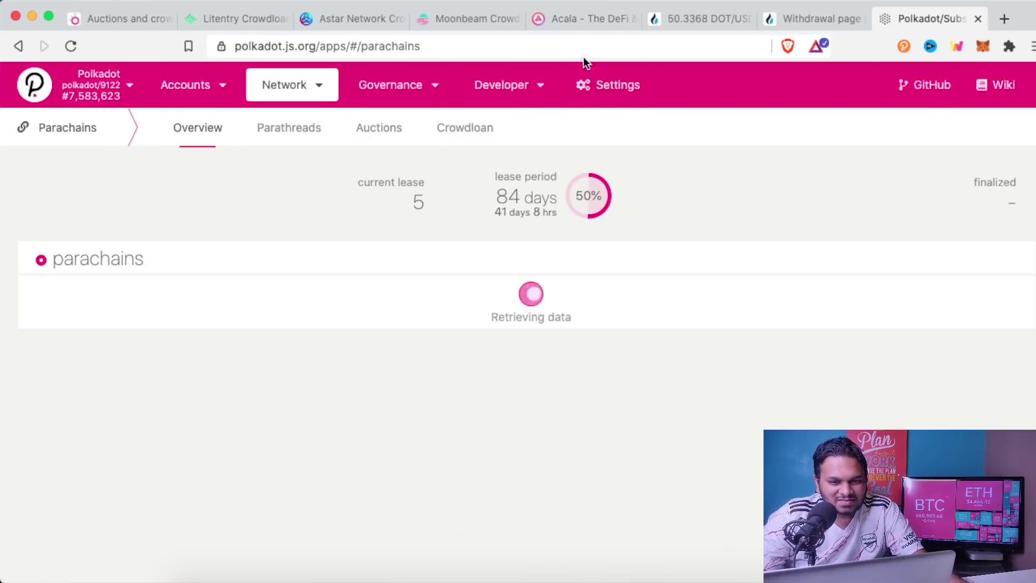
left_click(572, 21)
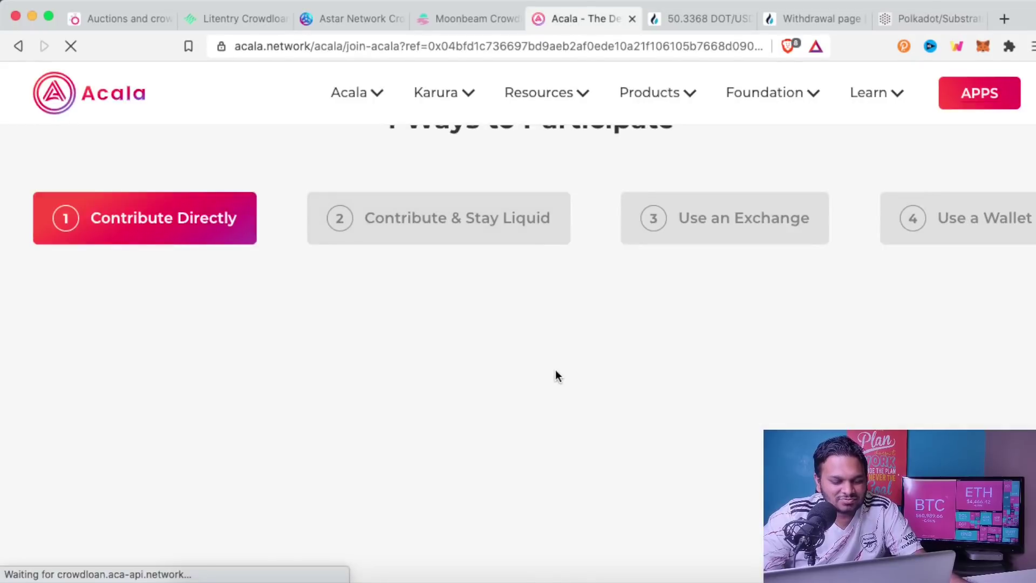
Step: Tick the three prerequisites: extension installed, account holds DOT, DOT unbonded
scroll(554, 370, "down", 5)
scroll(554, 376, "down", 5)
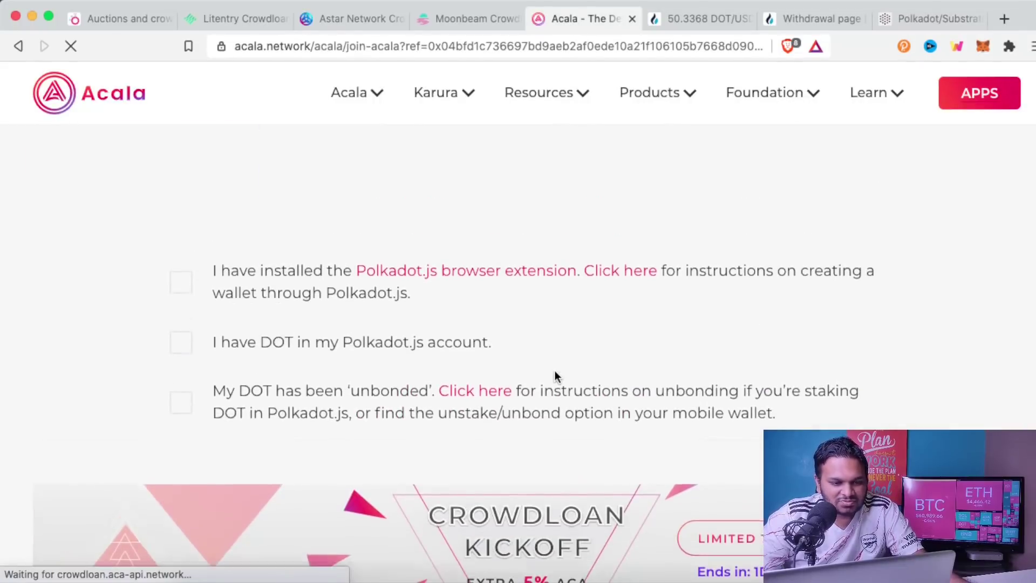
left_click(183, 278)
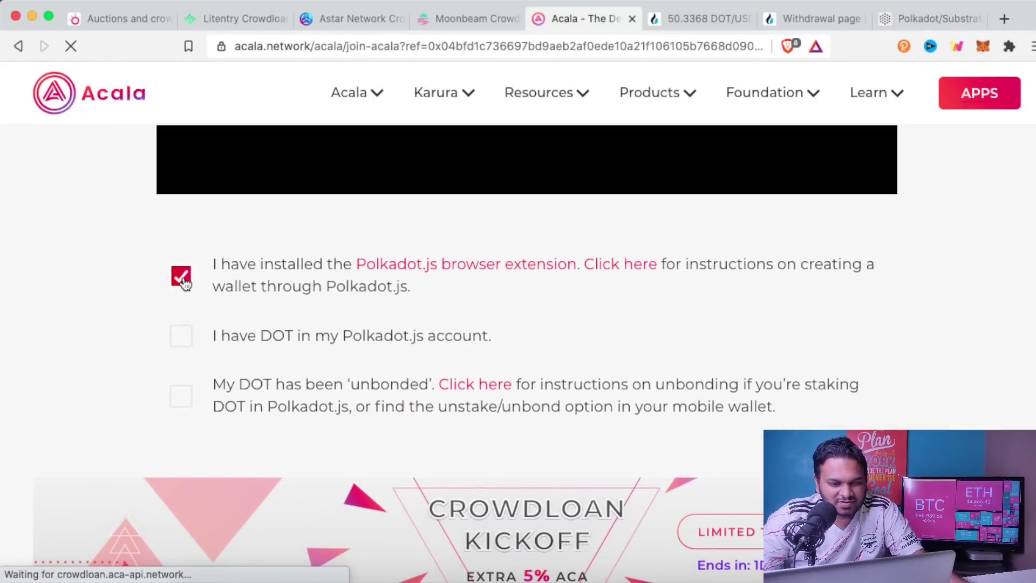
left_click(183, 345)
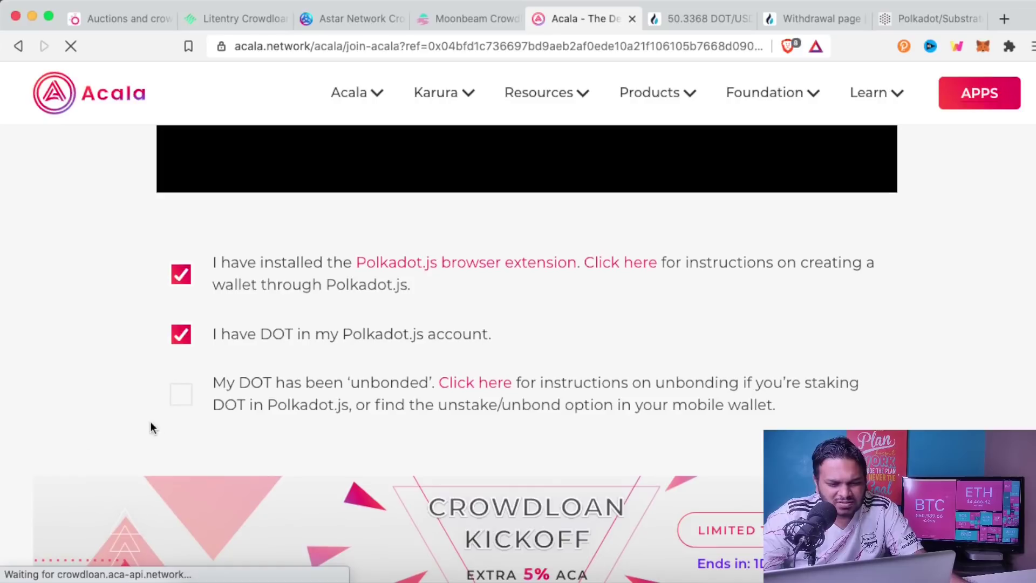
left_click(174, 399)
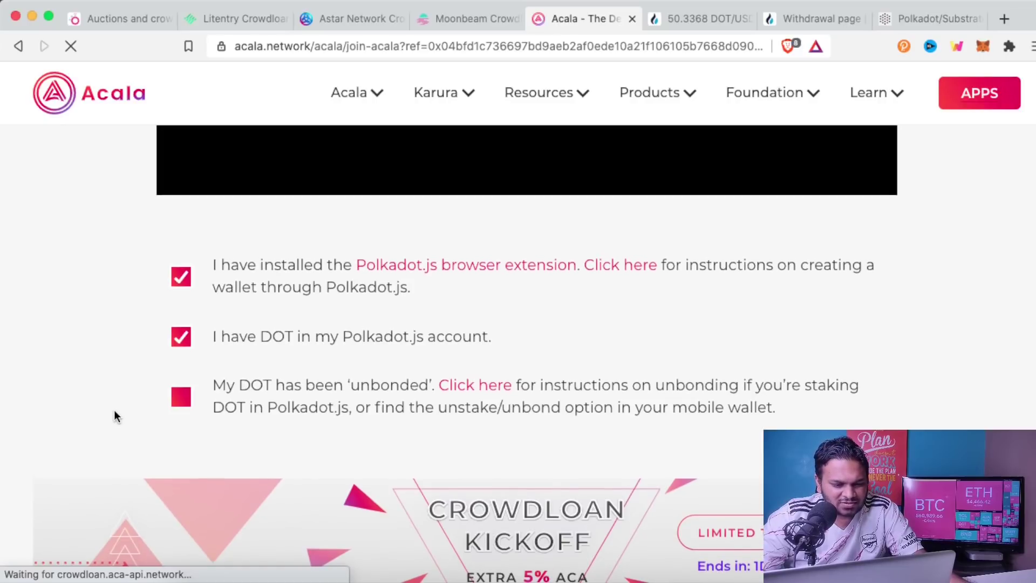
Step: Connect the Polkadot.js wallet and bring up the Contribute Directly form with 11.7 DOT
scroll(115, 415, "down", 3)
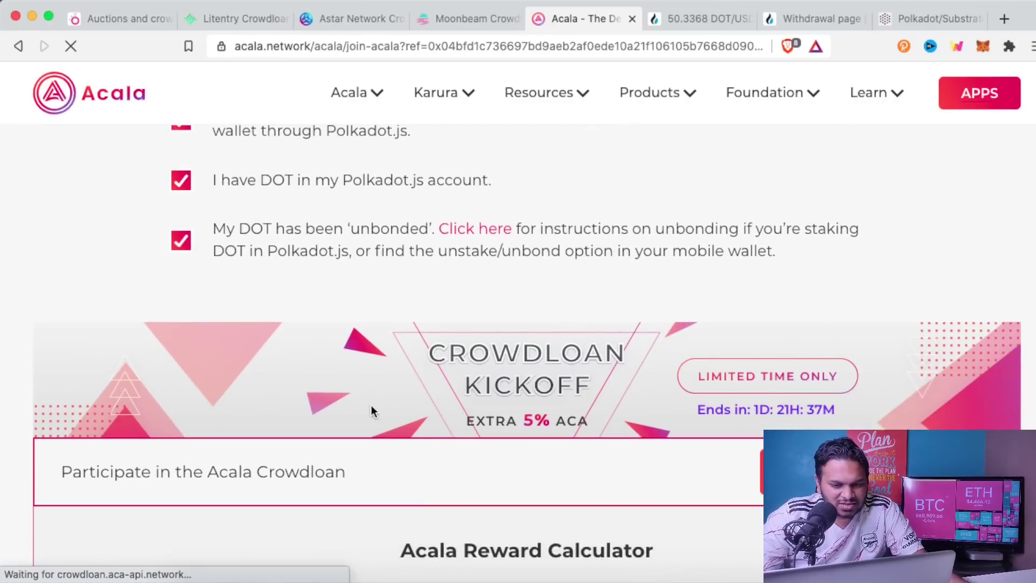
scroll(264, 399, "down", 4)
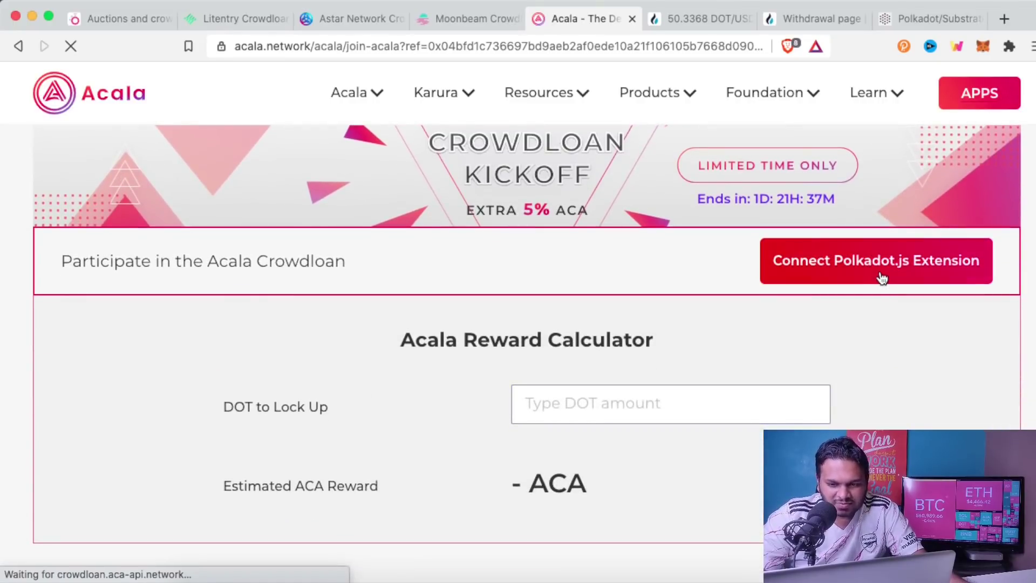
left_click(881, 277)
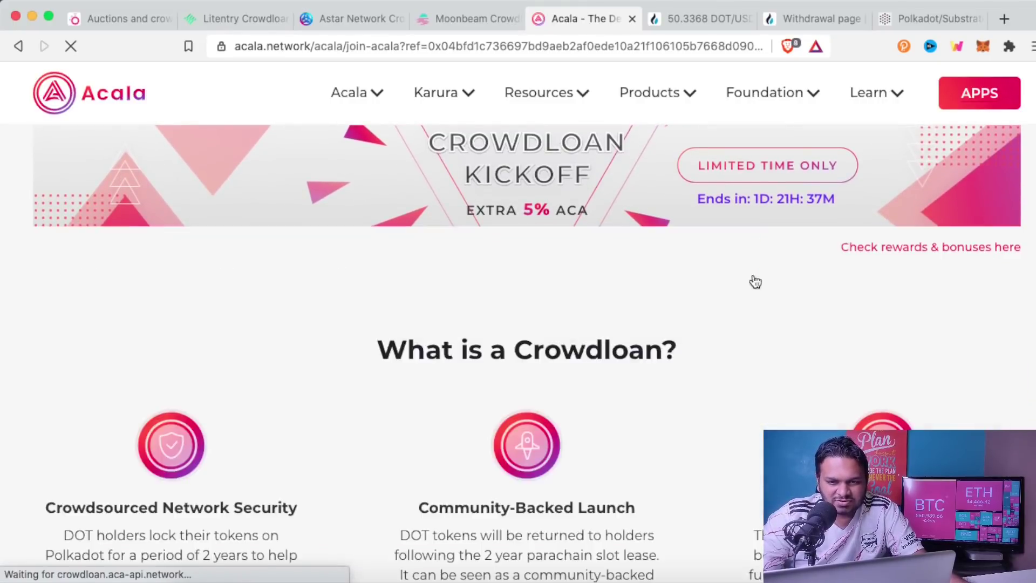
scroll(297, 387, "down", 4)
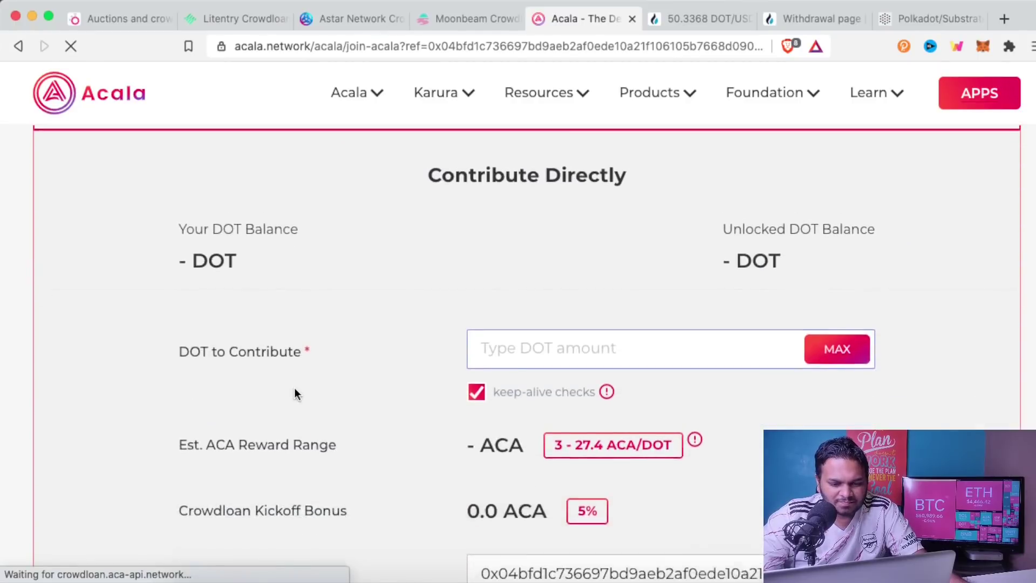
scroll(294, 393, "down", 1)
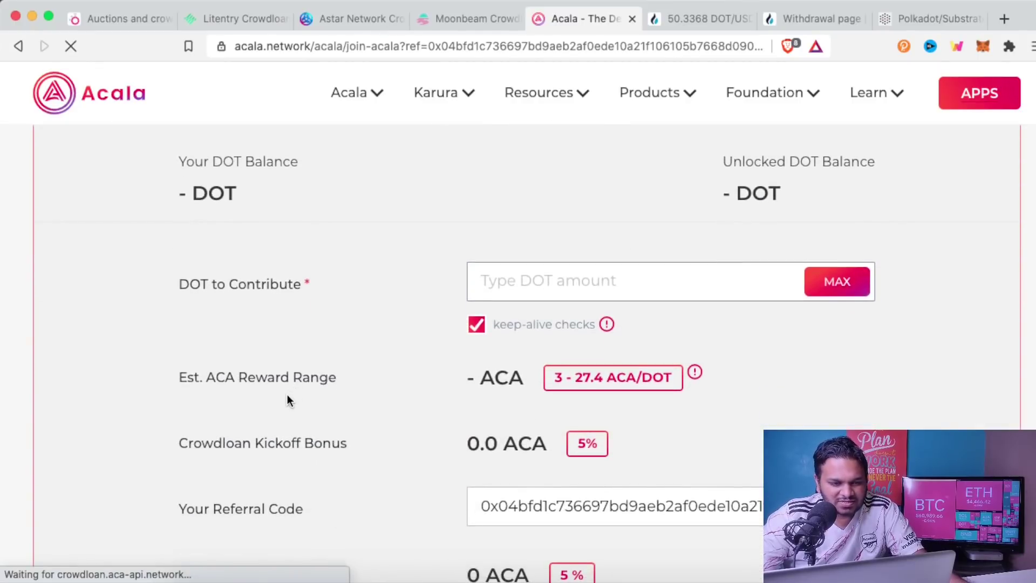
scroll(331, 374, "up", 3)
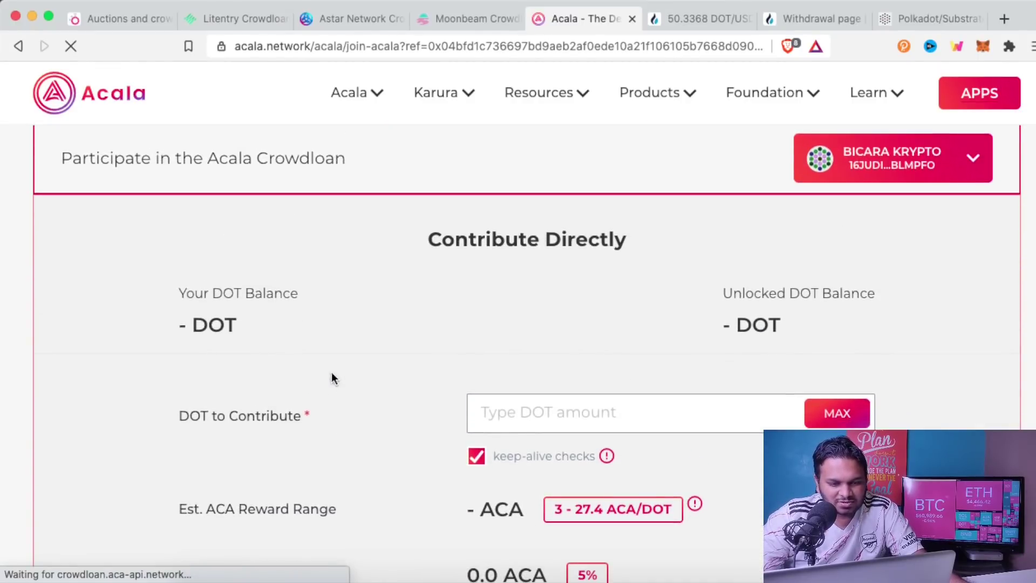
Step: Enter 5 DOT as the direct contribution amount
left_click(573, 413)
type("5")
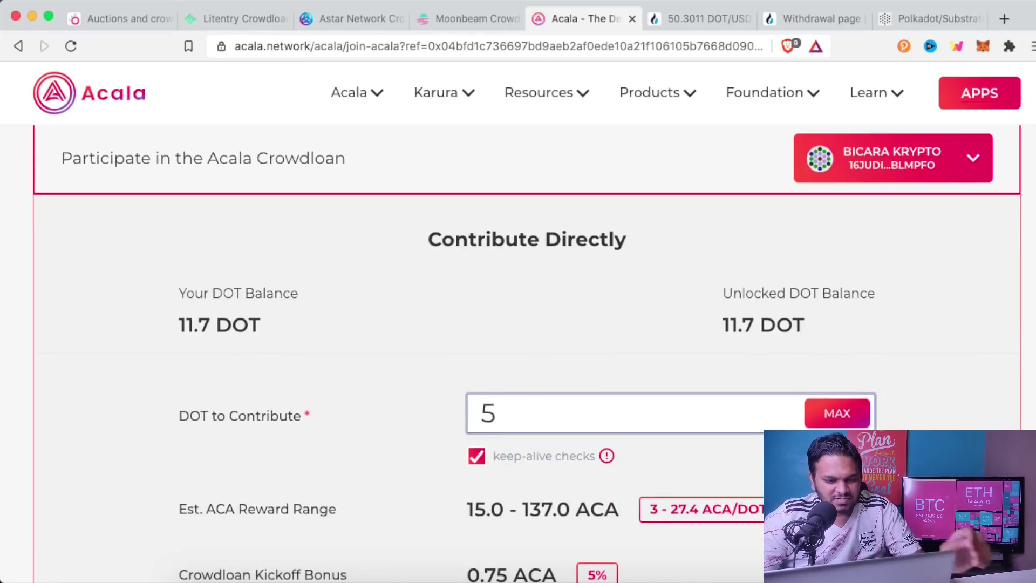
scroll(99, 407, "down", 3)
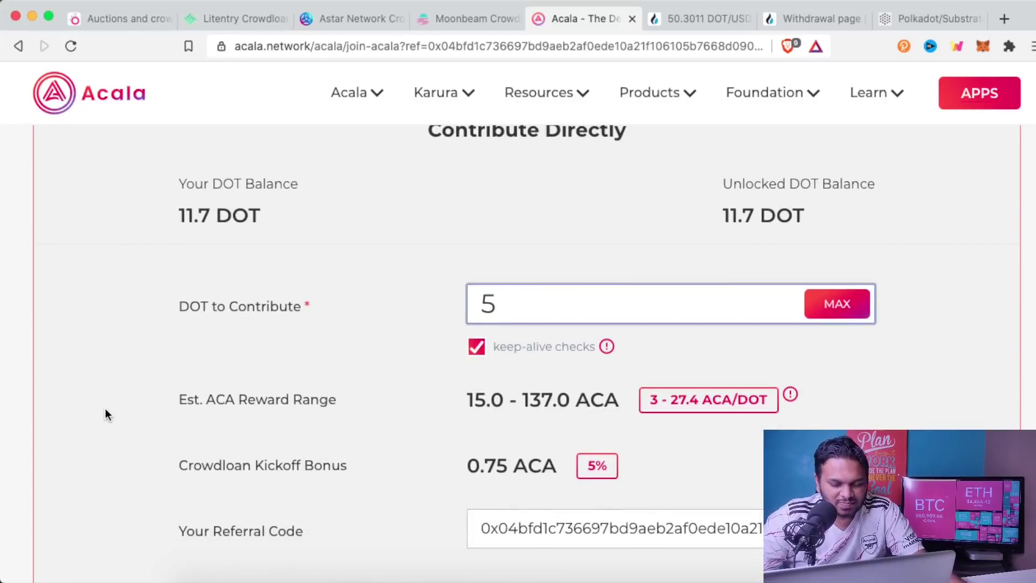
scroll(105, 408, "down", 4)
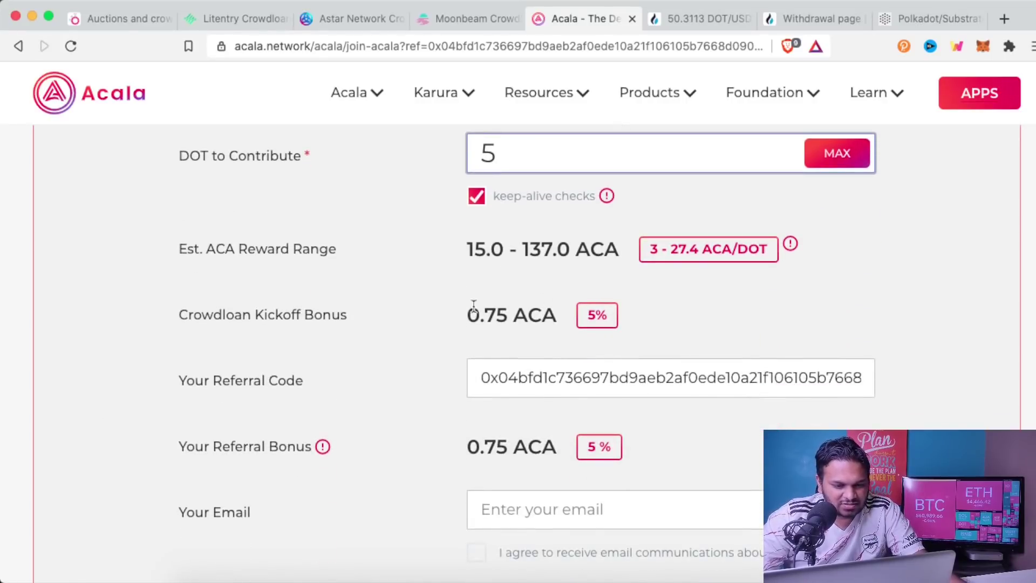
scroll(867, 331, "down", 1)
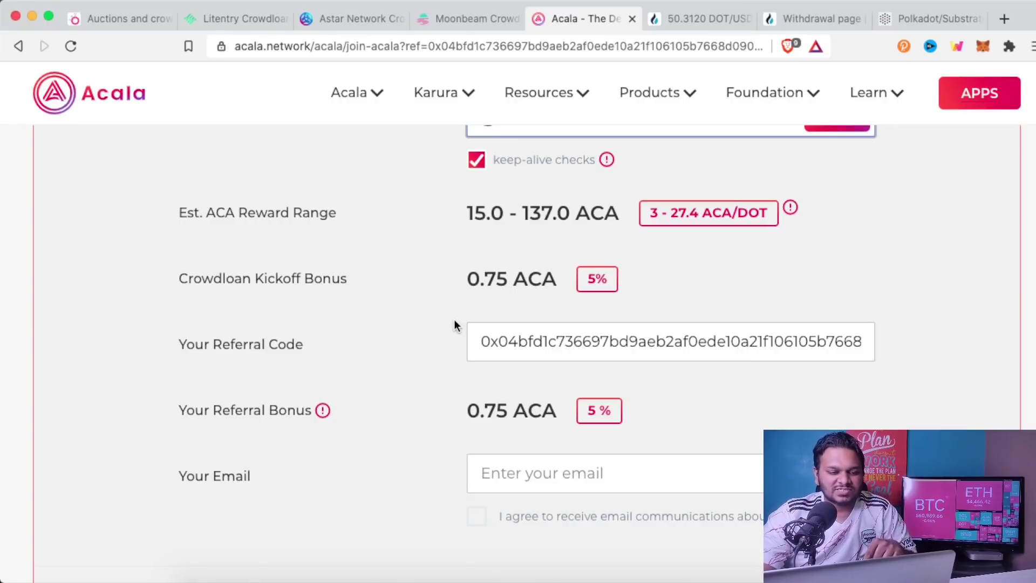
Step: Review the referral bonus, lock period and 16.5–150.65 ACA reward range down to Submit Contribution
scroll(454, 320, "down", 1)
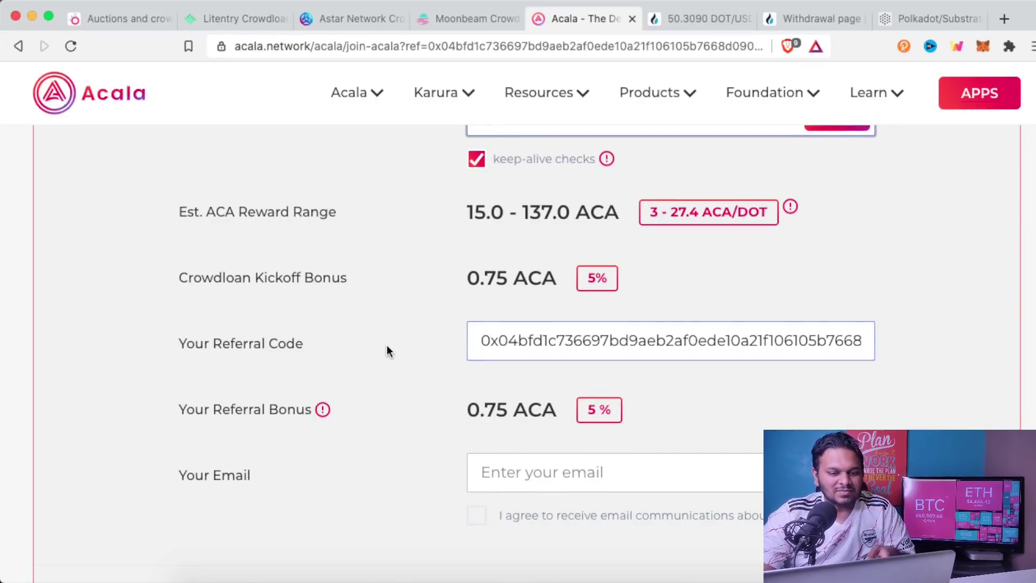
scroll(388, 350, "down", 3)
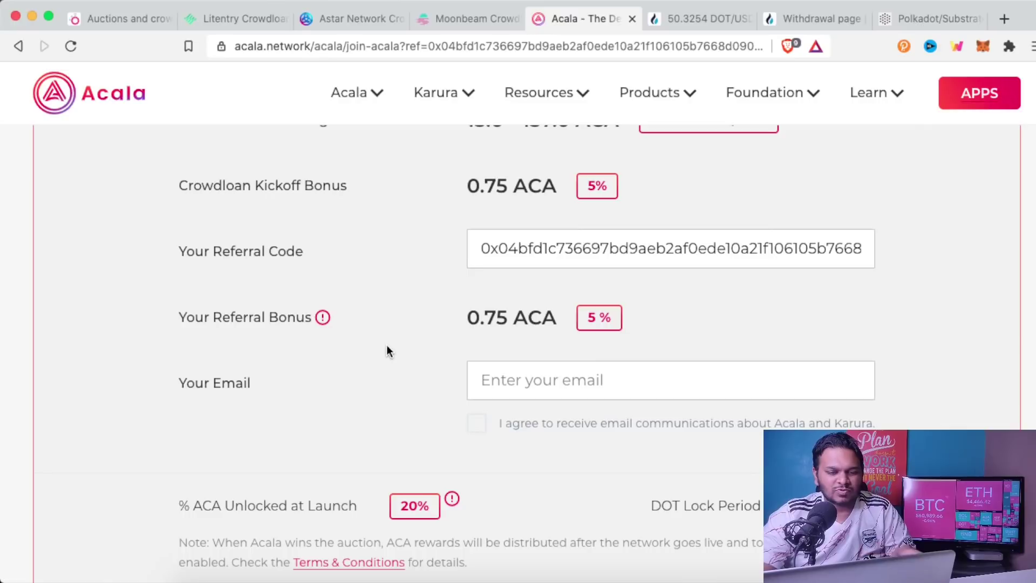
scroll(386, 348, "down", 1)
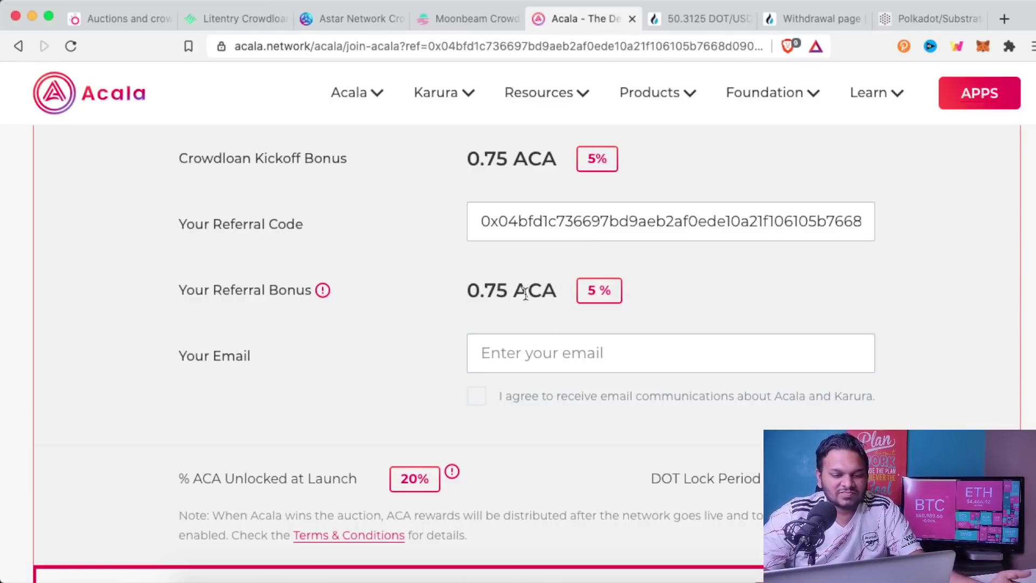
scroll(876, 286, "down", 4)
scroll(875, 288, "down", 2)
scroll(634, 299, "up", 15)
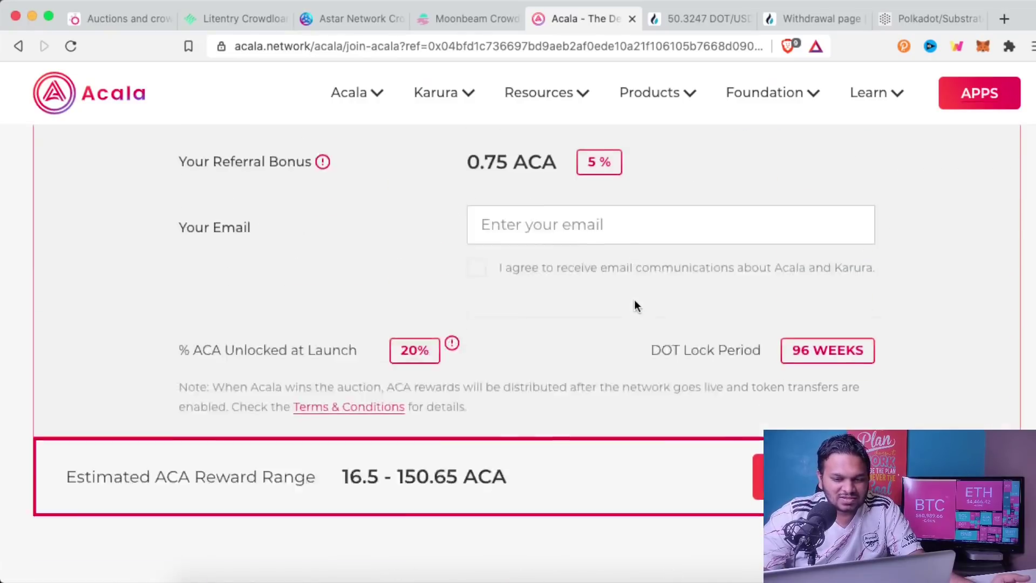
scroll(634, 300, "down", 6)
scroll(634, 298, "down", 8)
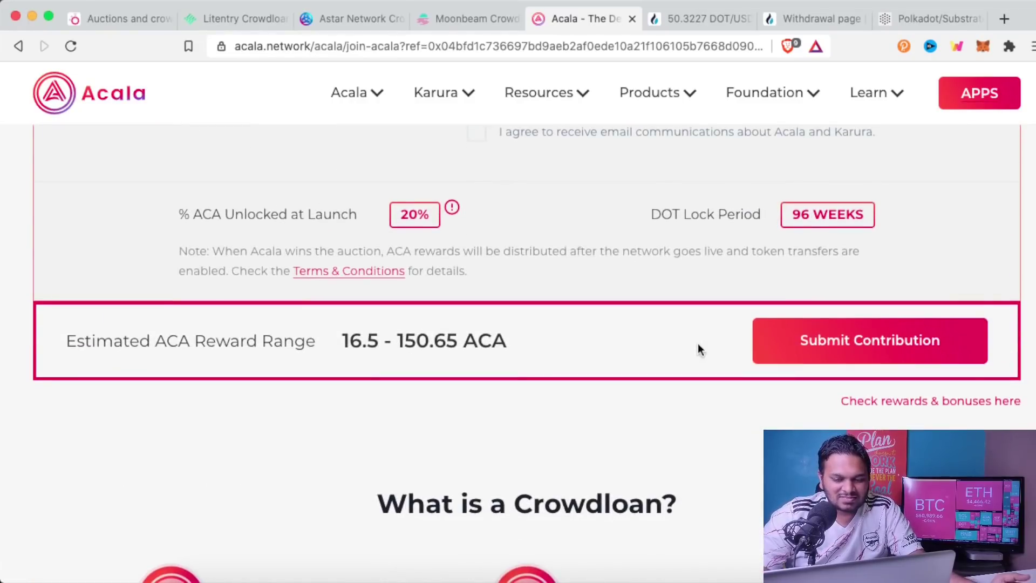
Step: Submit the contribution and sign transaction 2/2 in Polkadot.js with the account password
left_click(868, 344)
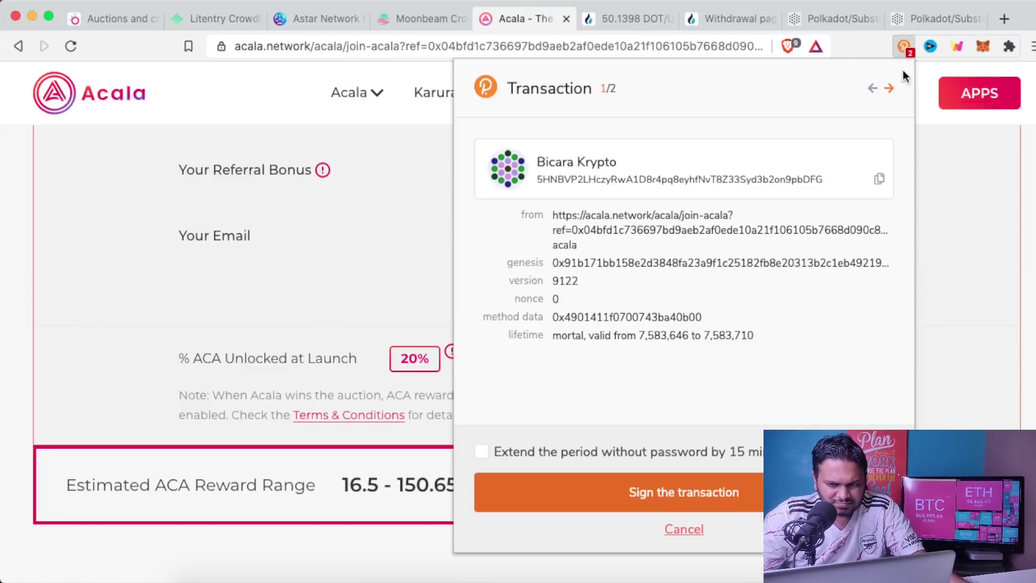
left_click(889, 88)
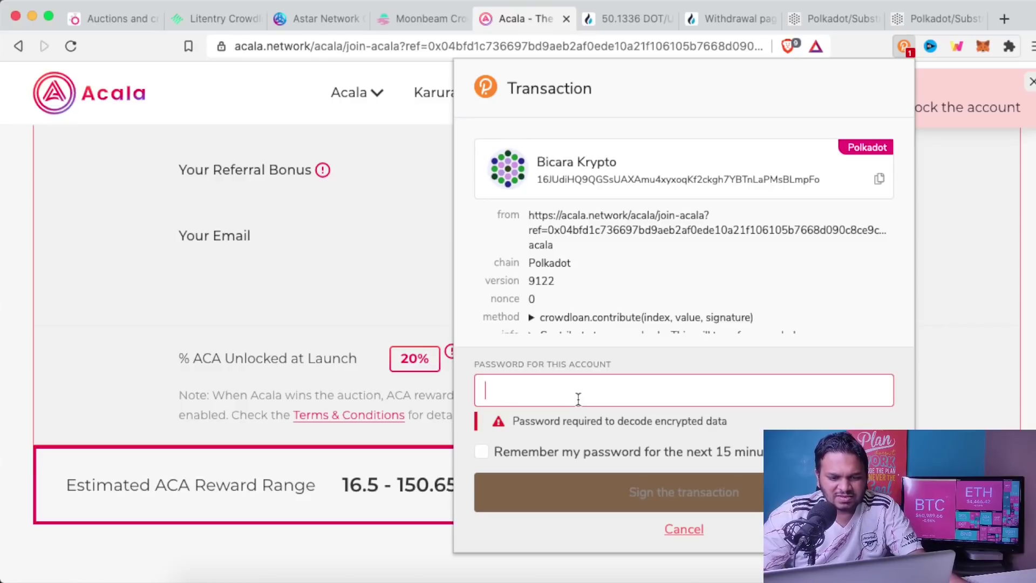
type("••")
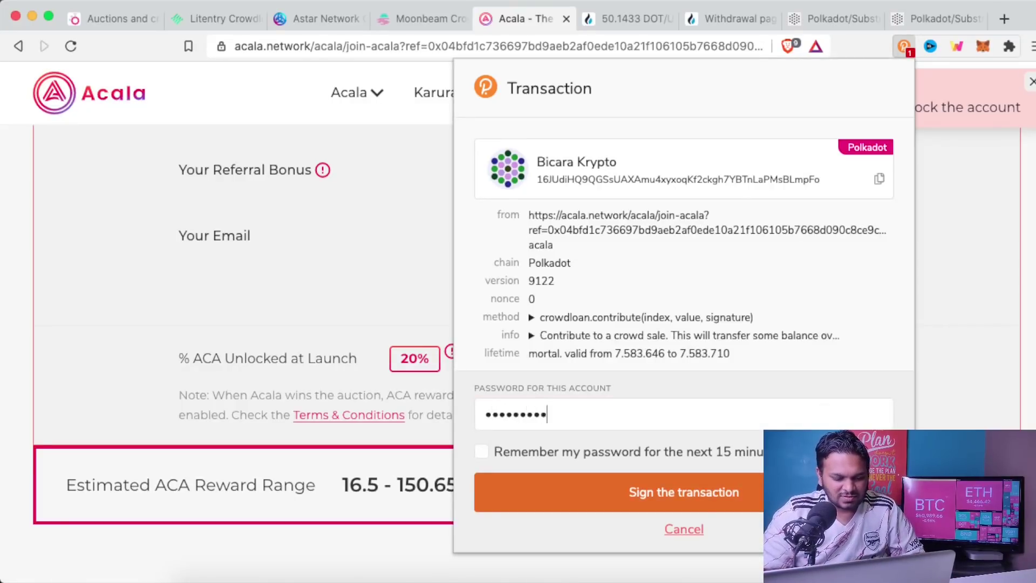
type("••")
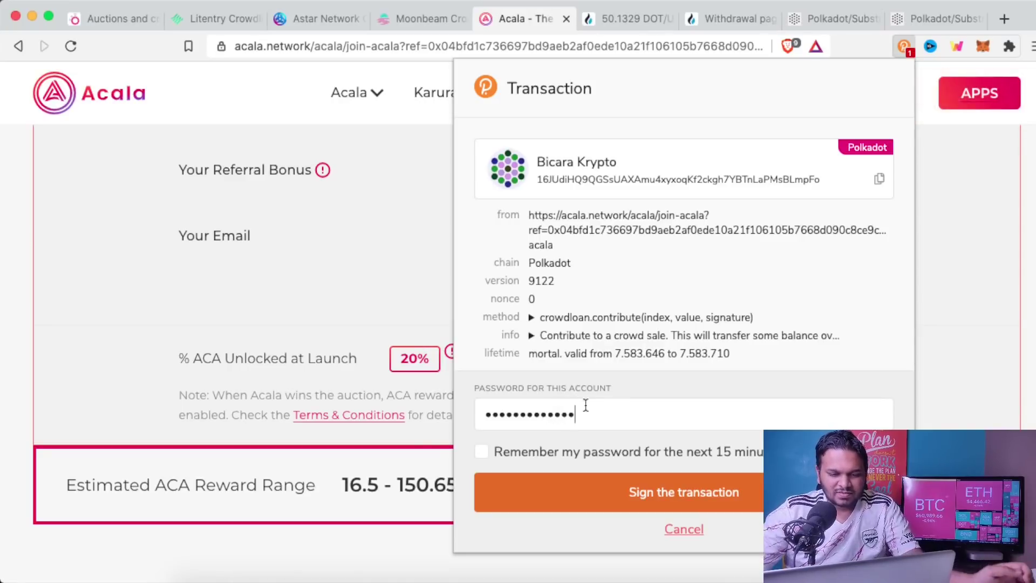
left_click(685, 495)
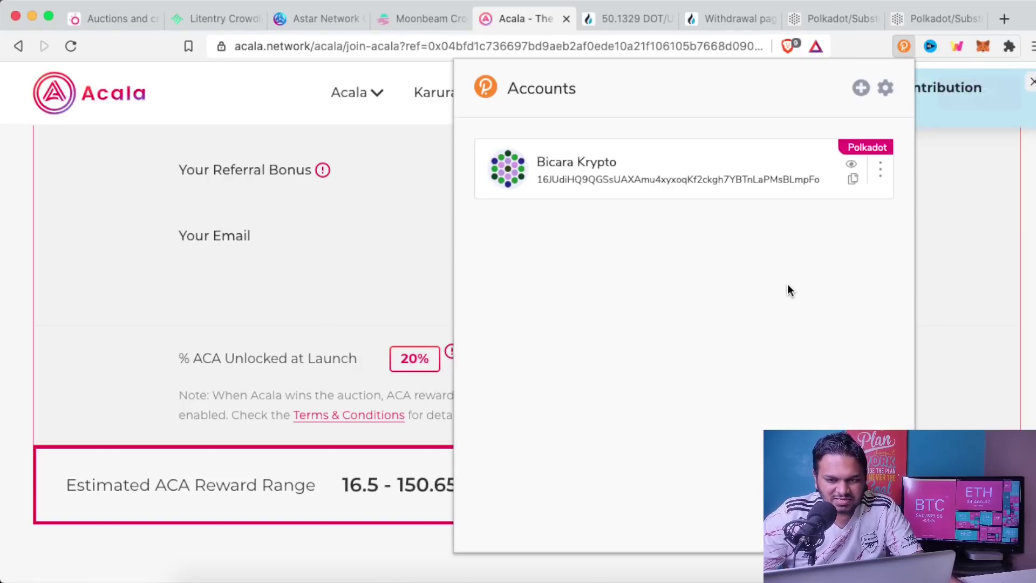
left_click(908, 47)
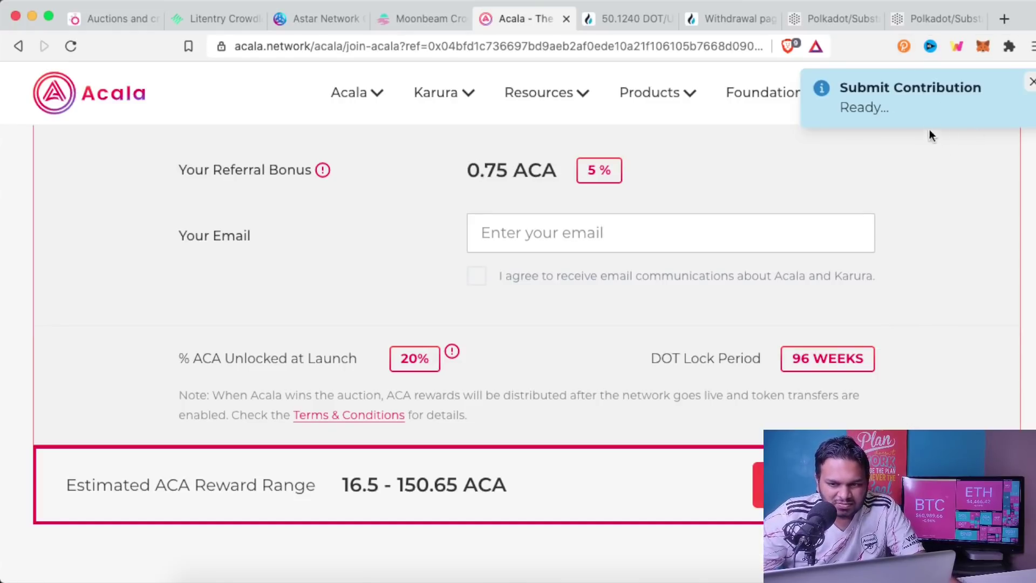
Step: Open the contribution's 'here' Subscan status link in a new tab
scroll(923, 212, "up", 10)
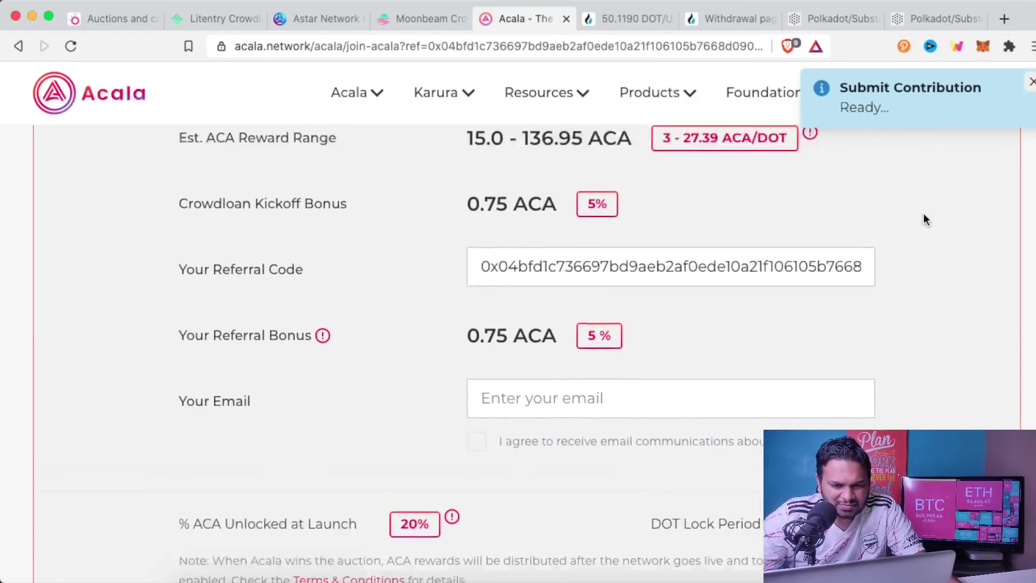
scroll(924, 212, "up", 1)
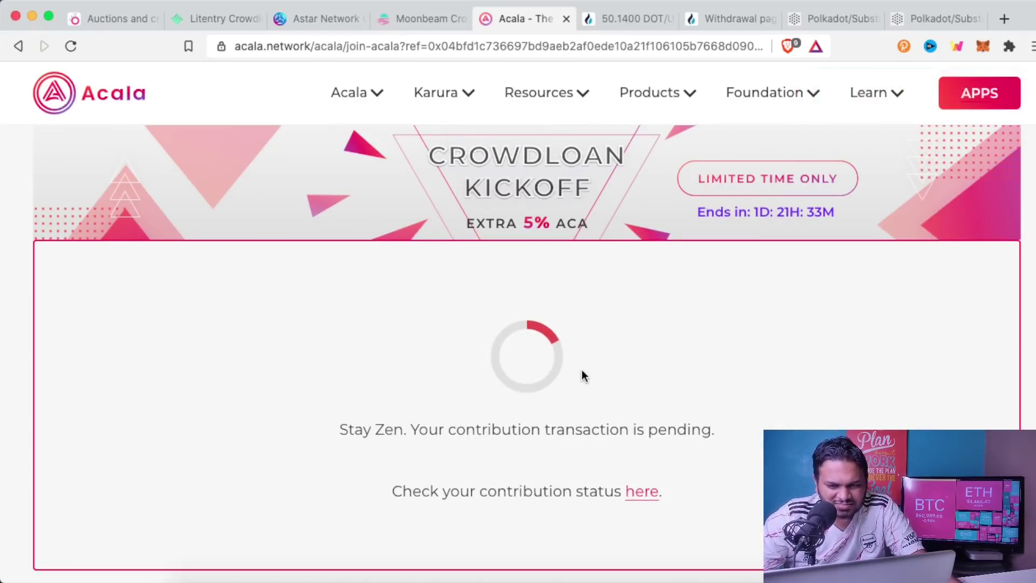
scroll(645, 392, "down", 1)
scroll(645, 388, "down", 3)
scroll(645, 387, "up", 2)
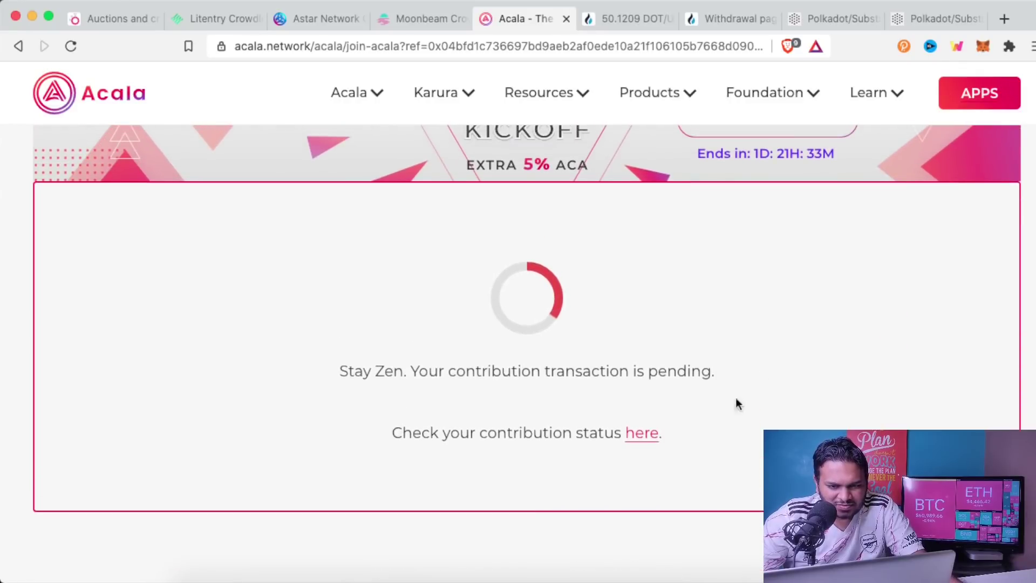
right_click(638, 436)
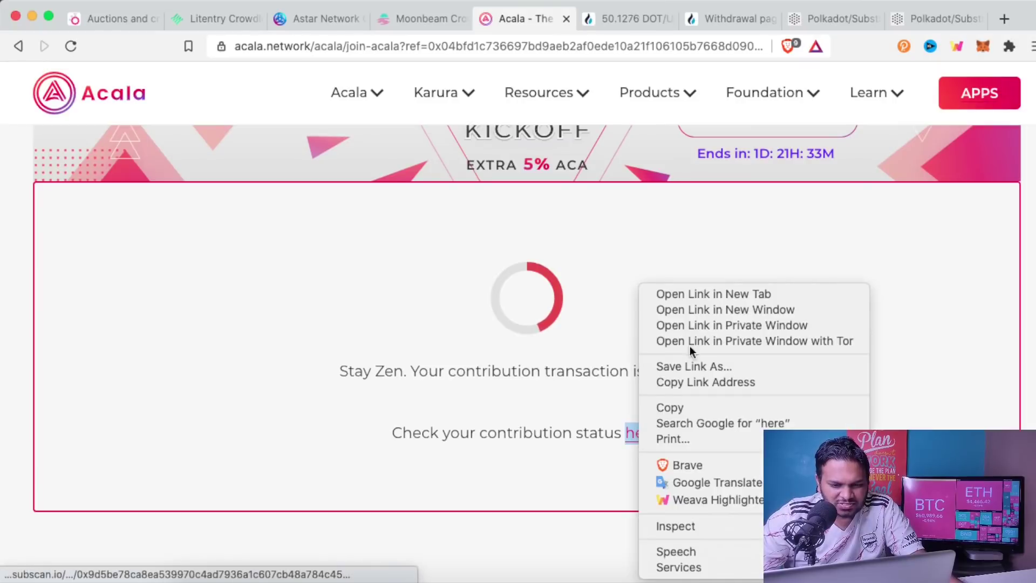
left_click(704, 293)
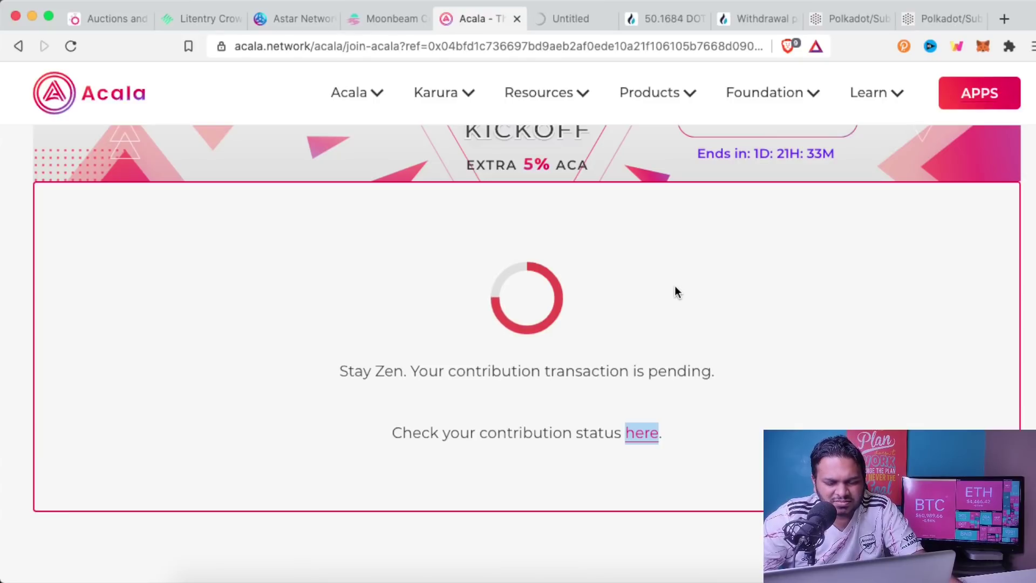
Step: Check Subscan, then confirm on Acala: 5.0 DOT contributed, 6.69 DOT balance left
left_click(564, 23)
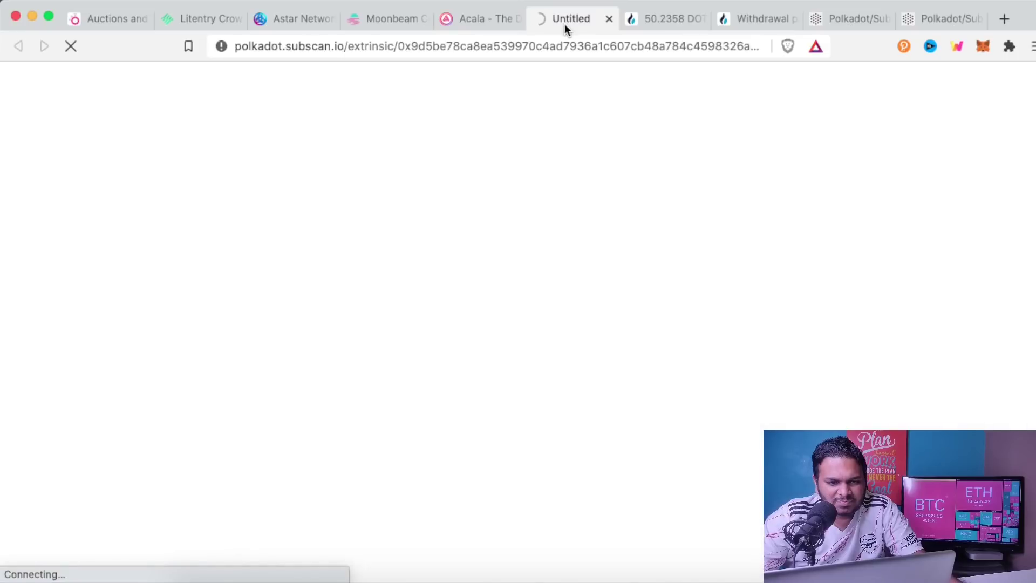
left_click(476, 17)
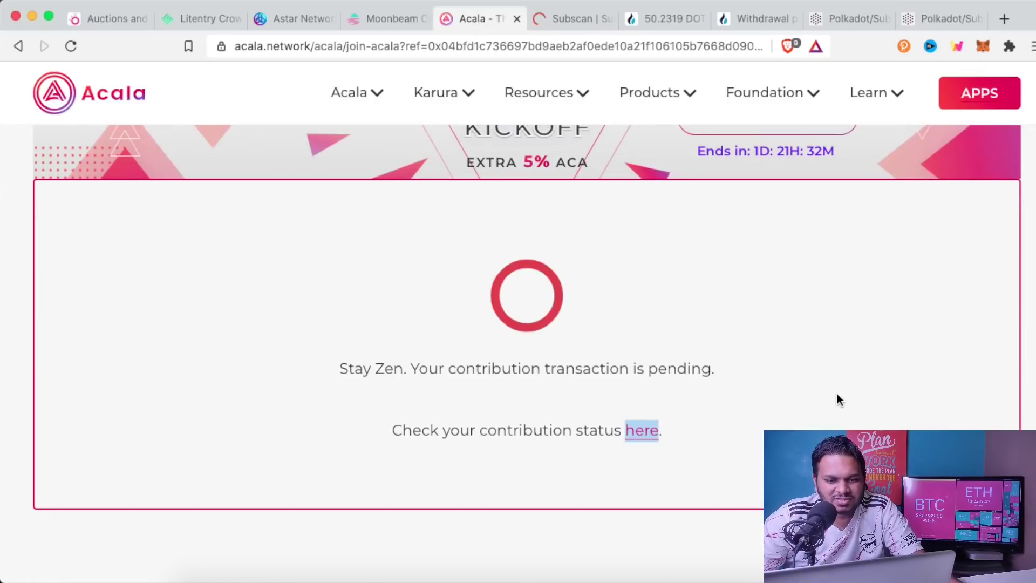
scroll(836, 399, "down", 5)
scroll(836, 399, "up", 10)
scroll(836, 398, "up", 3)
scroll(836, 398, "down", 3)
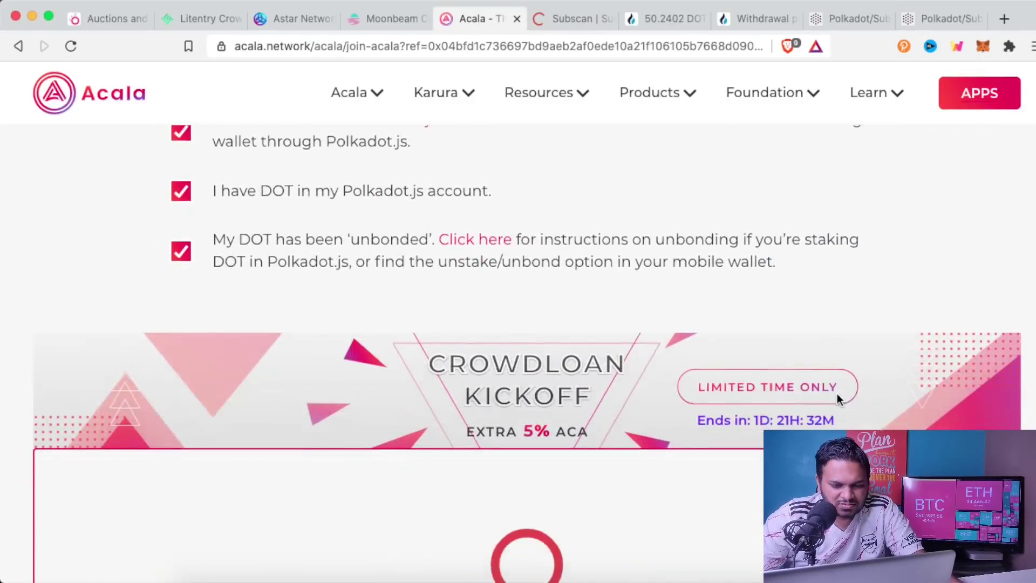
scroll(836, 399, "down", 4)
scroll(836, 399, "down", 1)
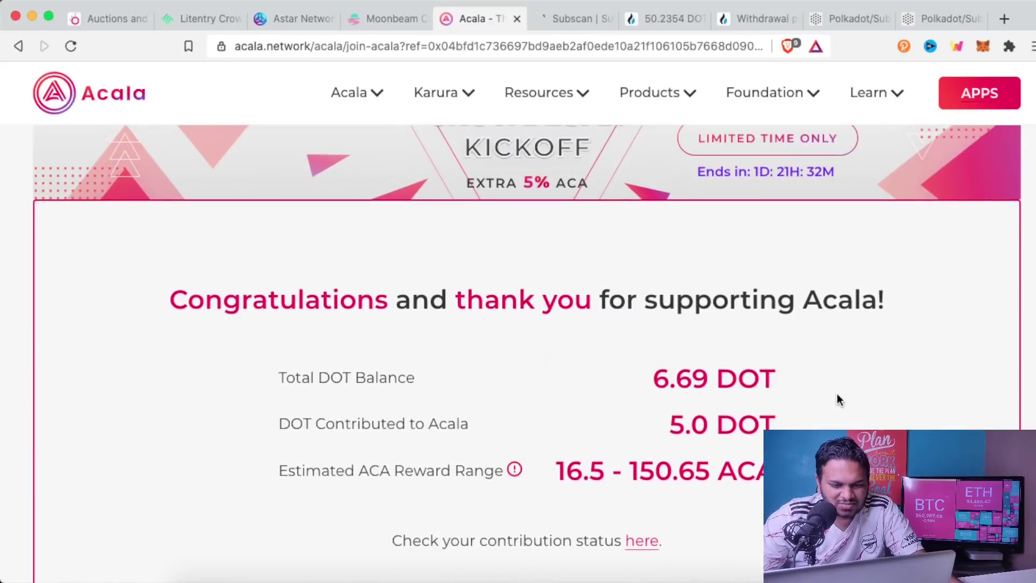
Step: Look over Acala's Congratulations summary and the new referral and share boxes
scroll(837, 393, "down", 2)
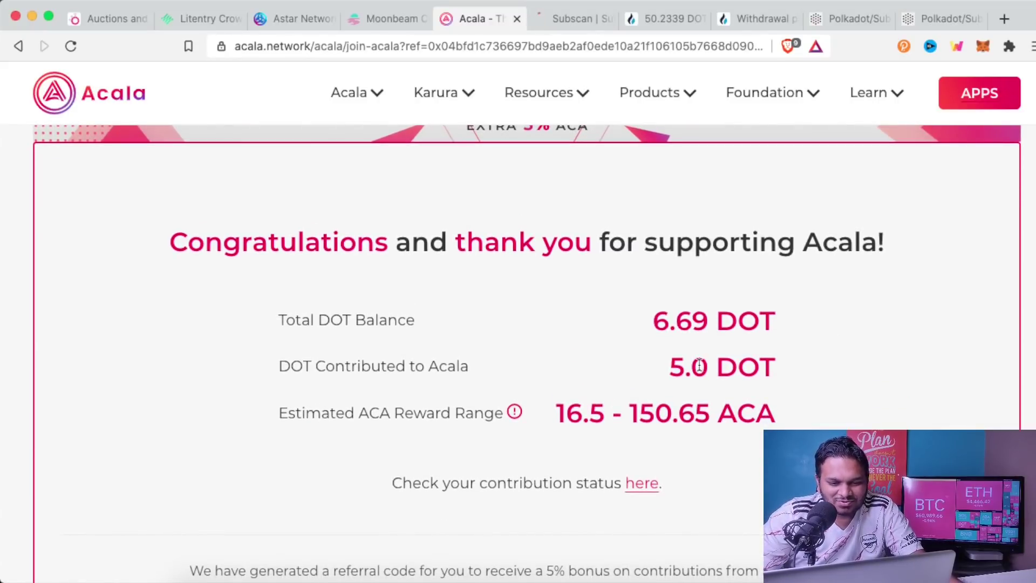
scroll(636, 413, "down", 1)
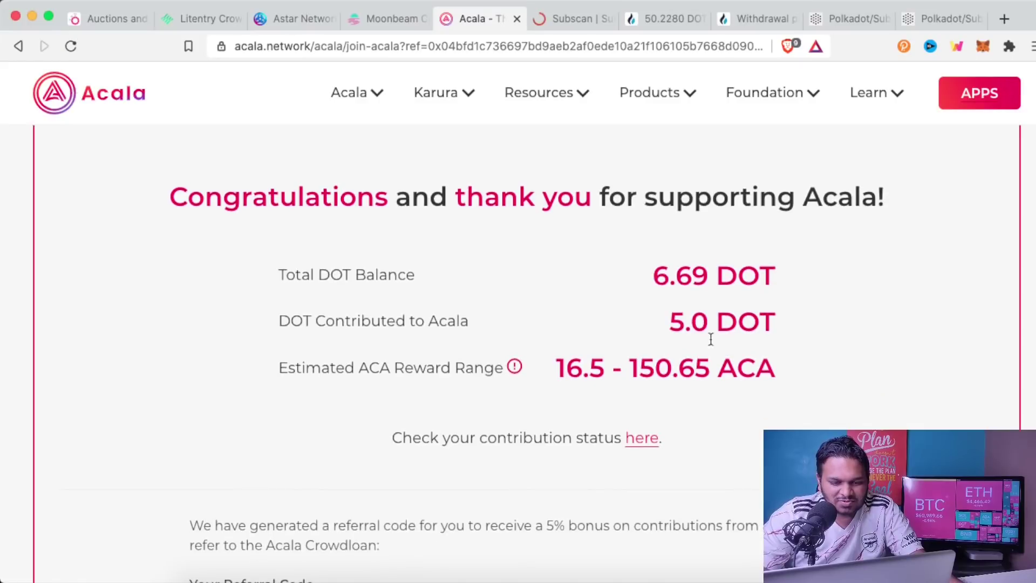
scroll(665, 359, "down", 3)
scroll(666, 359, "up", 3)
scroll(666, 360, "down", 1)
scroll(667, 361, "down", 10)
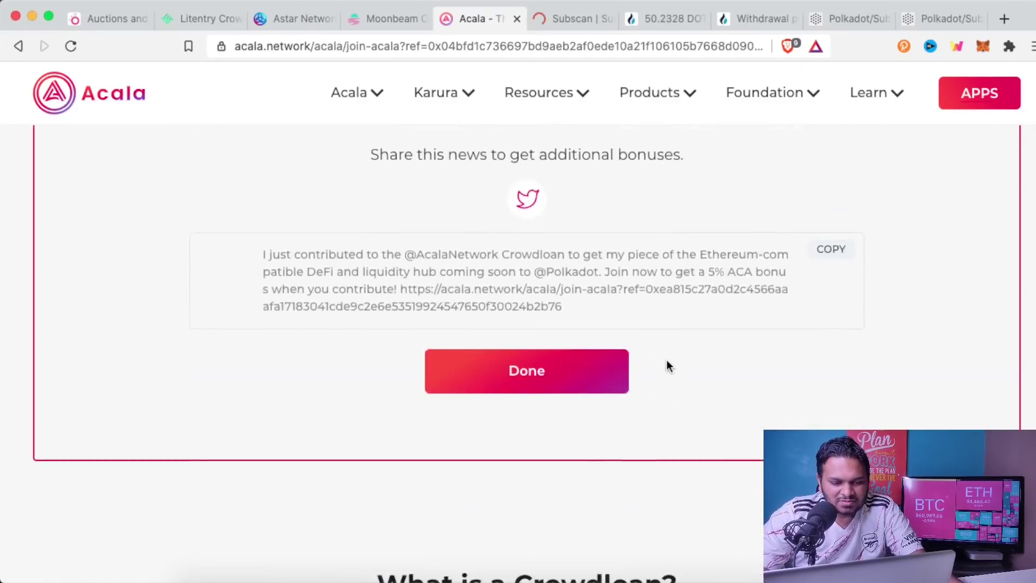
scroll(665, 359, "up", 7)
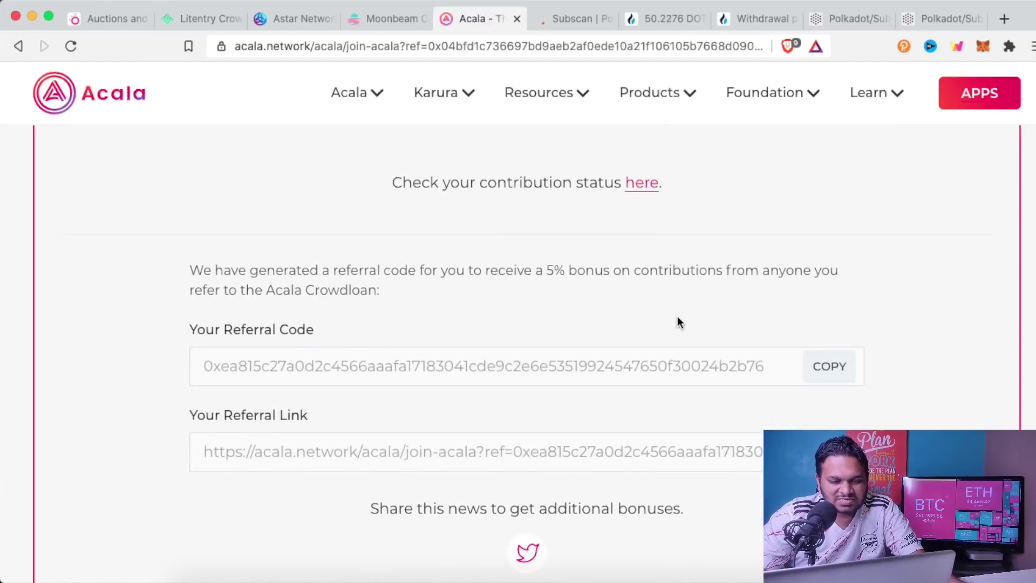
scroll(678, 319, "down", 7)
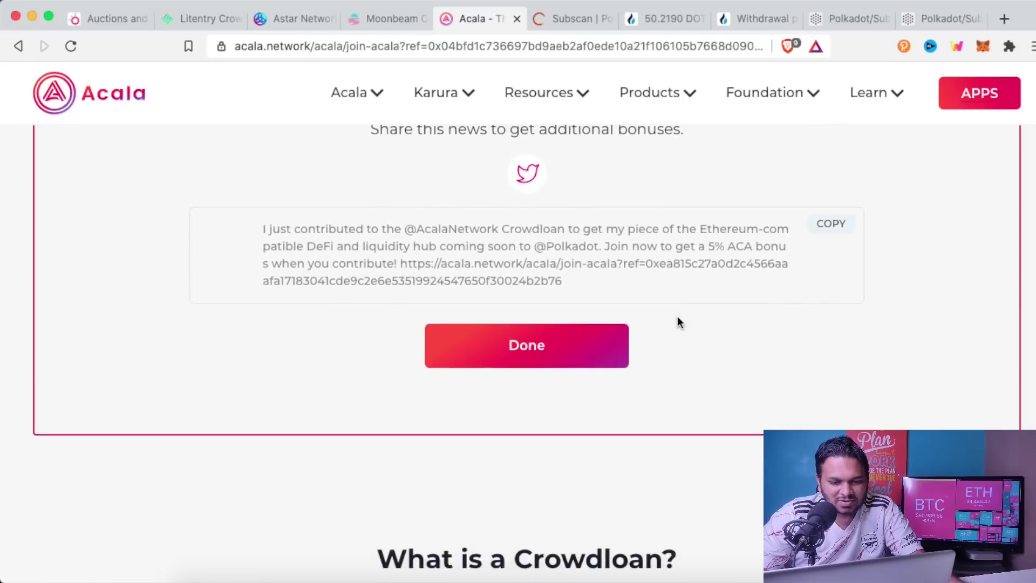
scroll(678, 317, "up", 2)
scroll(677, 317, "down", 2)
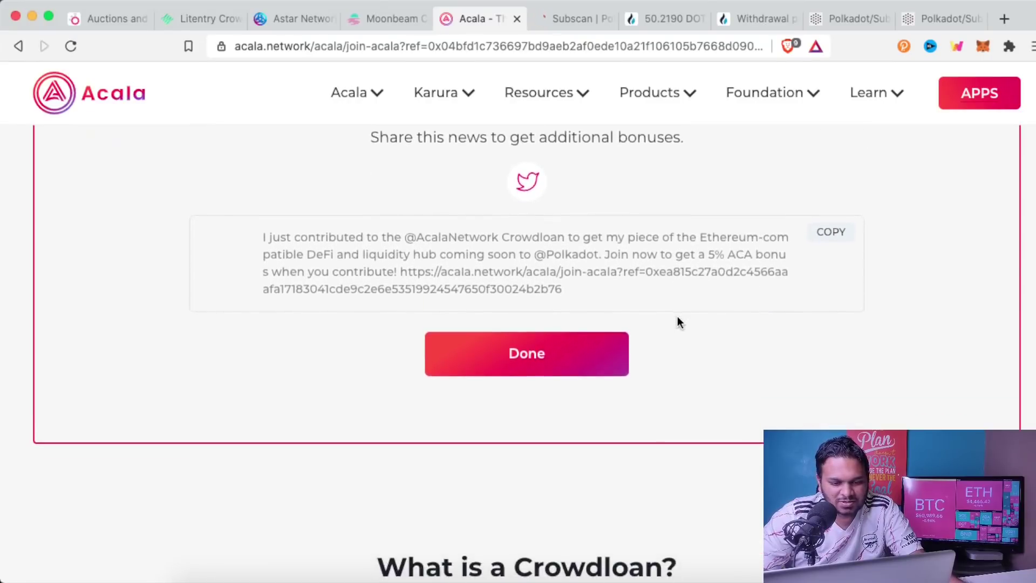
scroll(678, 316, "up", 10)
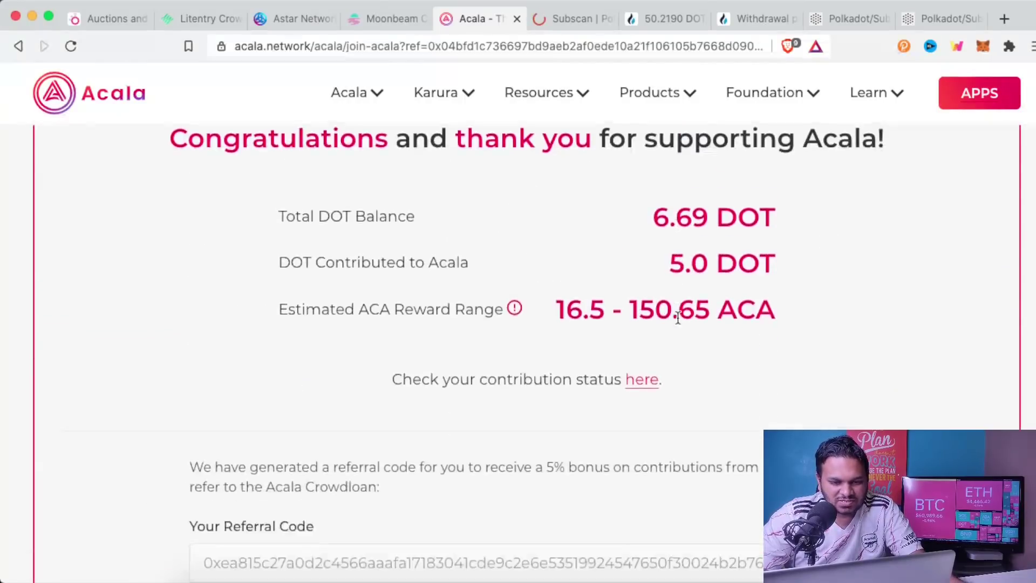
scroll(677, 317, "up", 3)
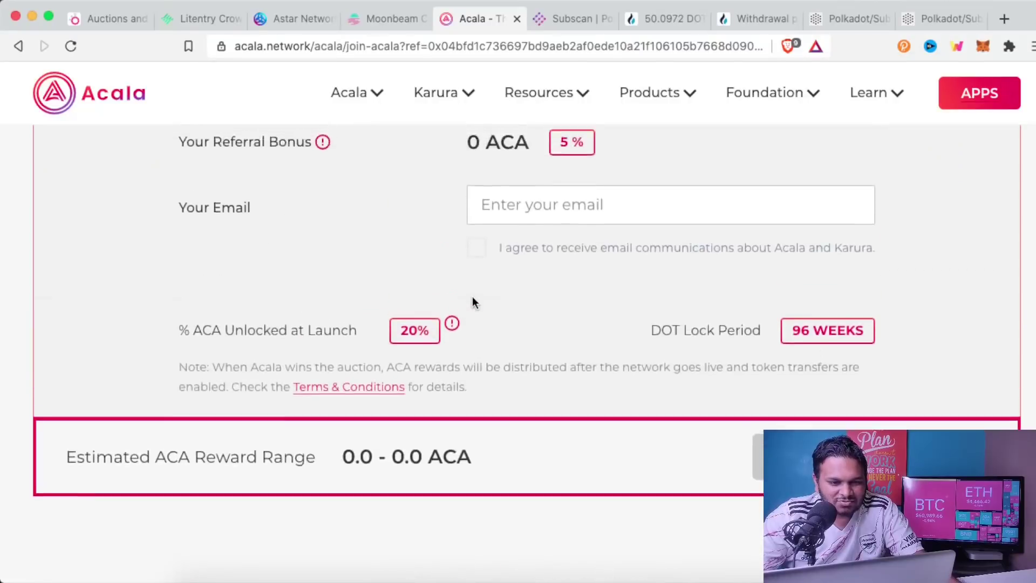
scroll(472, 300, "up", 7)
scroll(473, 301, "up", 11)
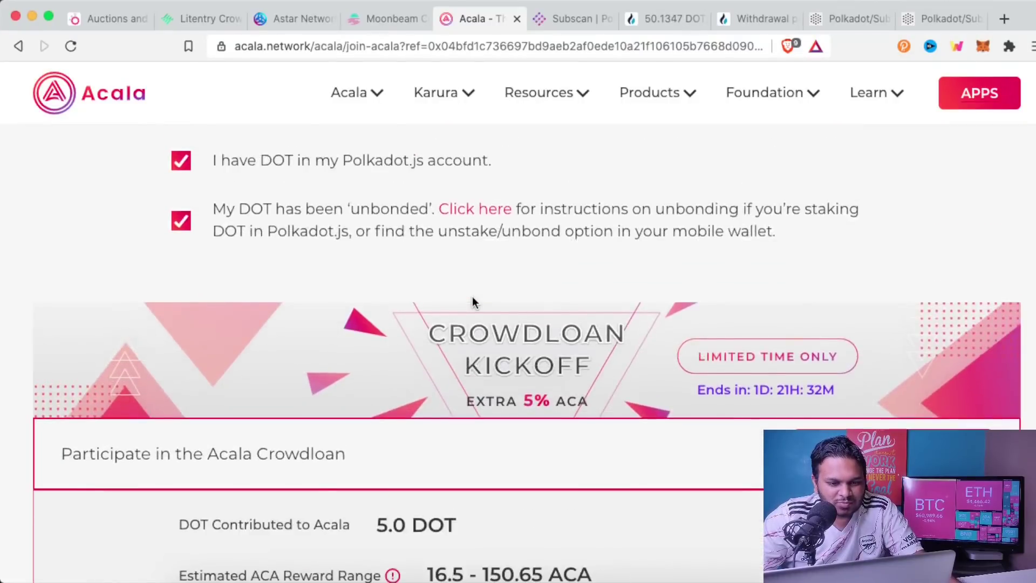
scroll(472, 296, "up", 13)
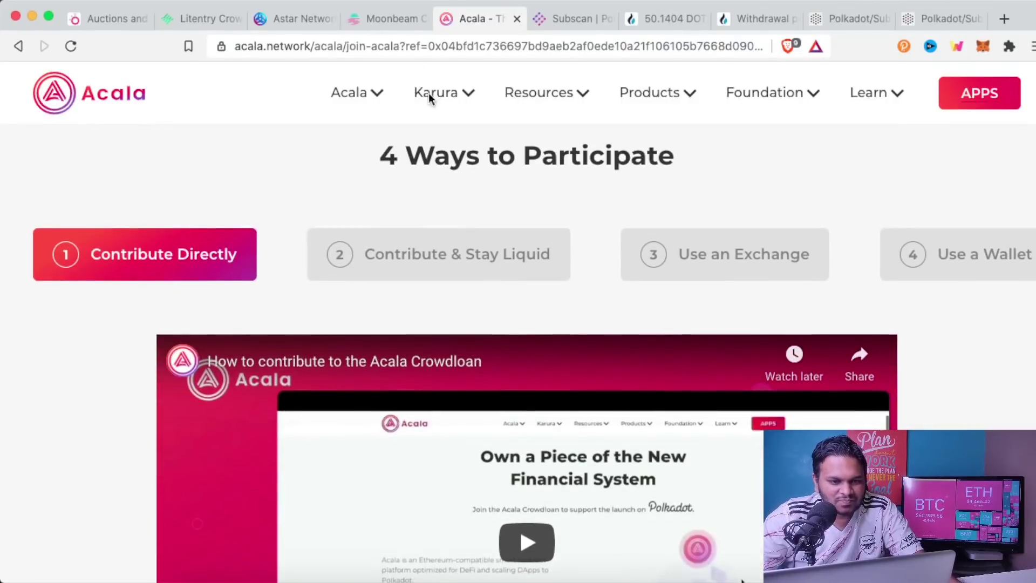
Step: Start a Moonbeam contribution, then bring up Astar's form with 5 DOT entered
left_click(399, 18)
scroll(718, 303, "down", 5)
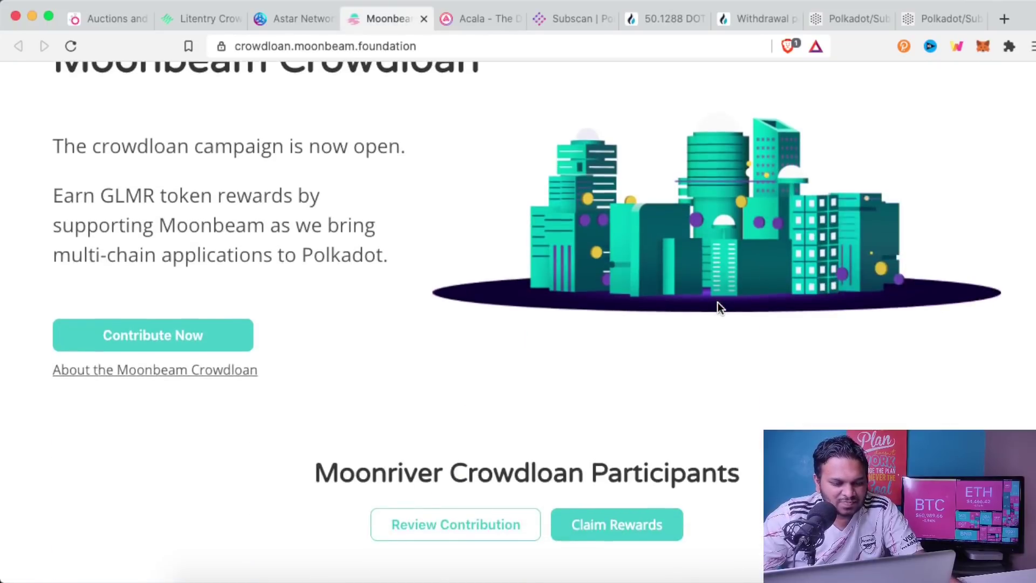
left_click(176, 337)
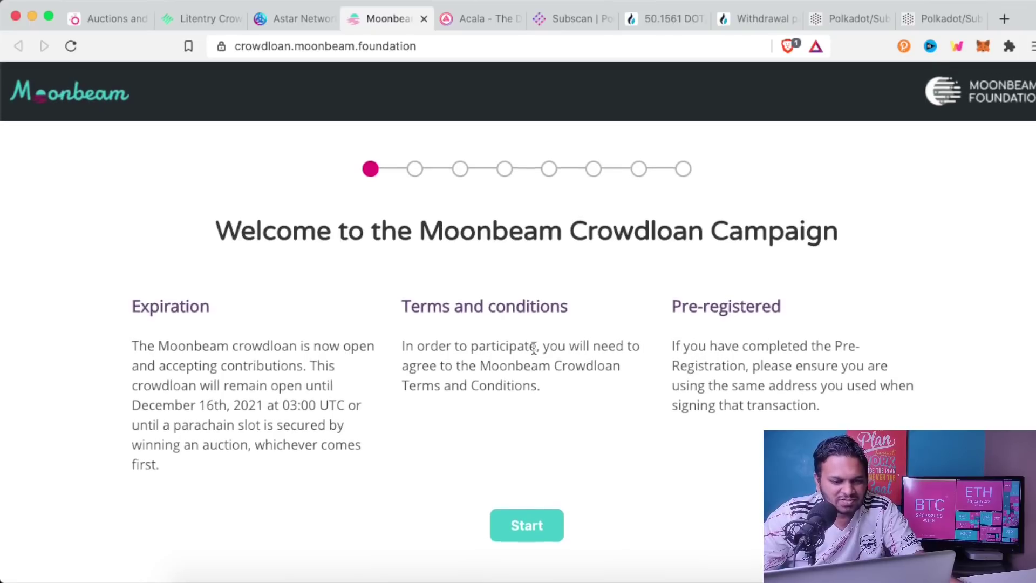
left_click(290, 19)
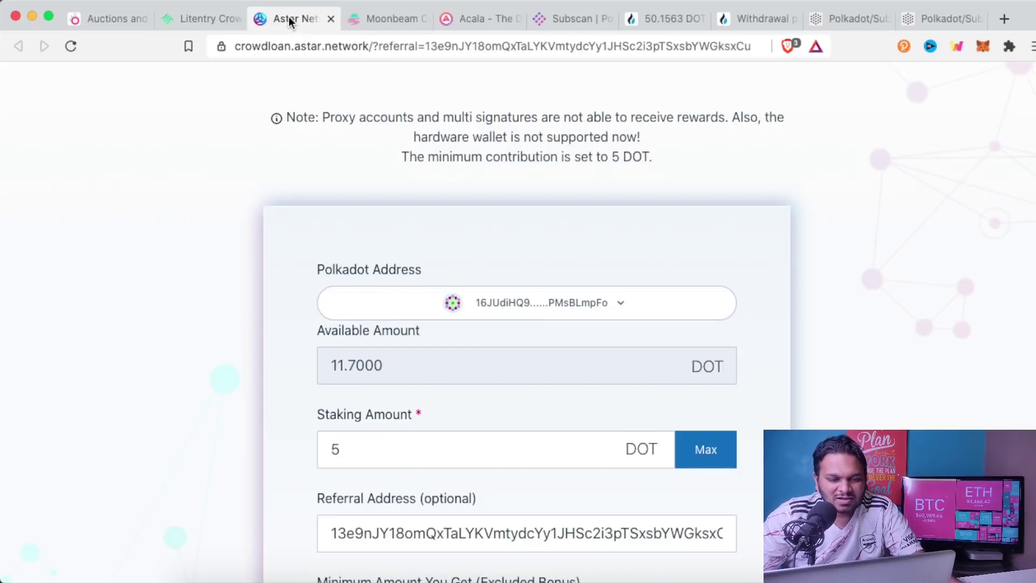
Step: Confirm the Polkadot account that will contribute the 5 DOT Astar stake
scroll(165, 300, "down", 3)
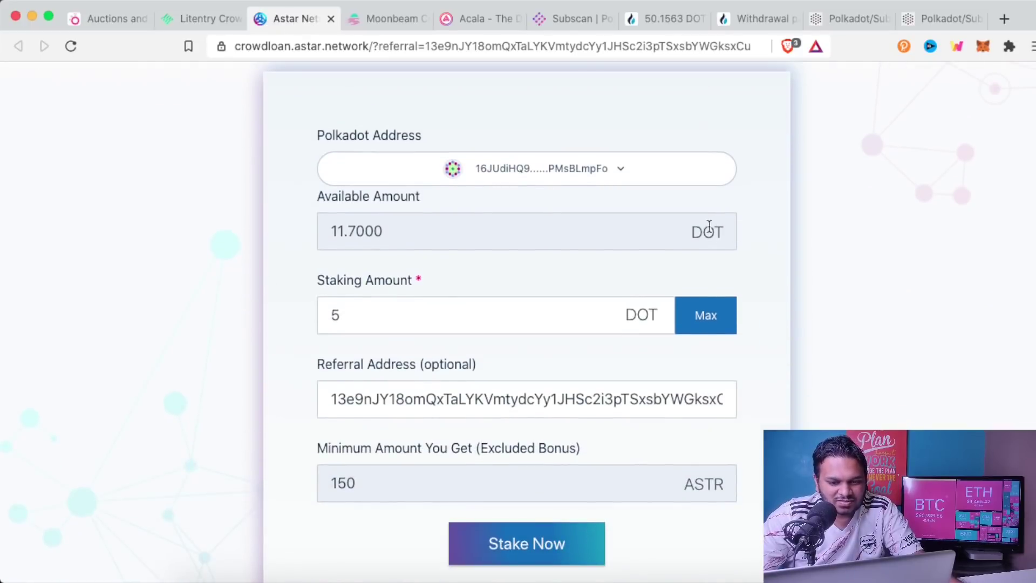
left_click(414, 307)
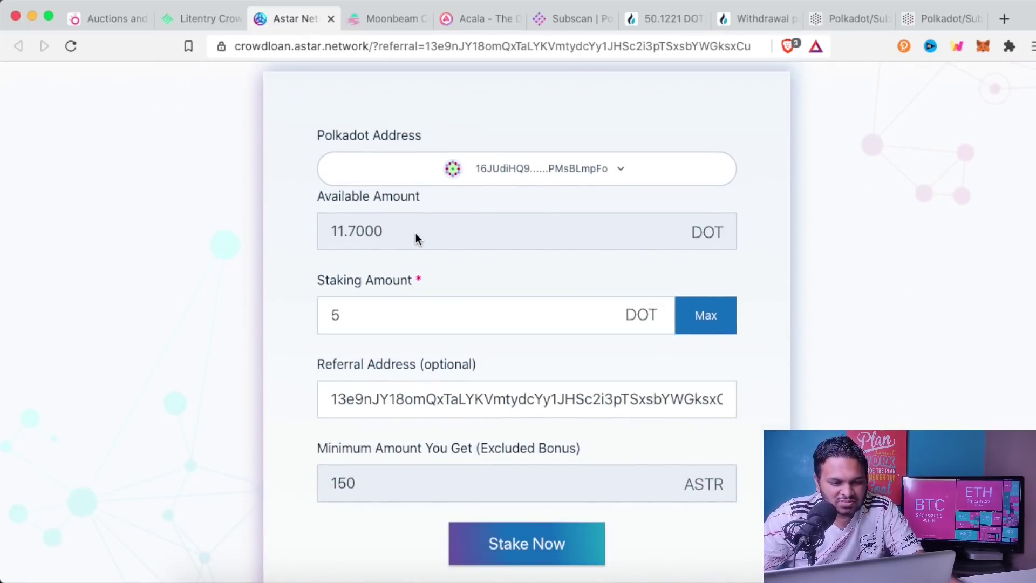
left_click(595, 171)
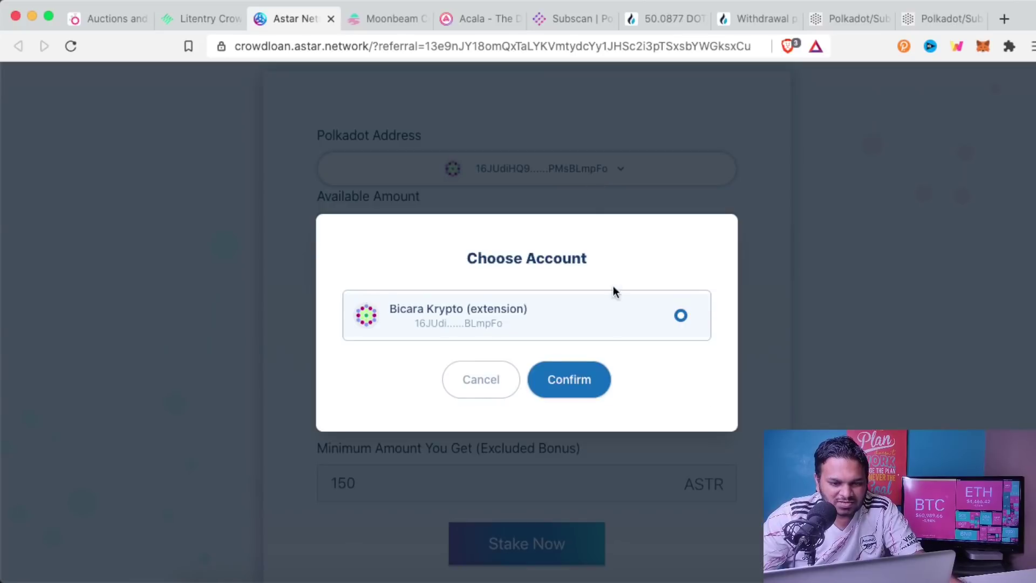
left_click(564, 378)
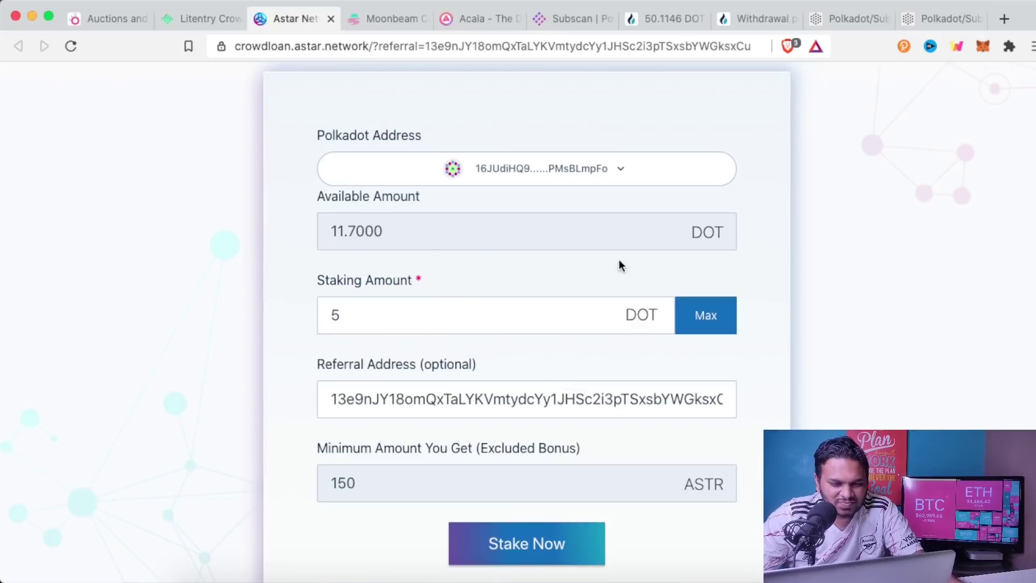
Step: Check the Stake Now form, then go to the Litentry crowdloan page
scroll(535, 246, "down", 3)
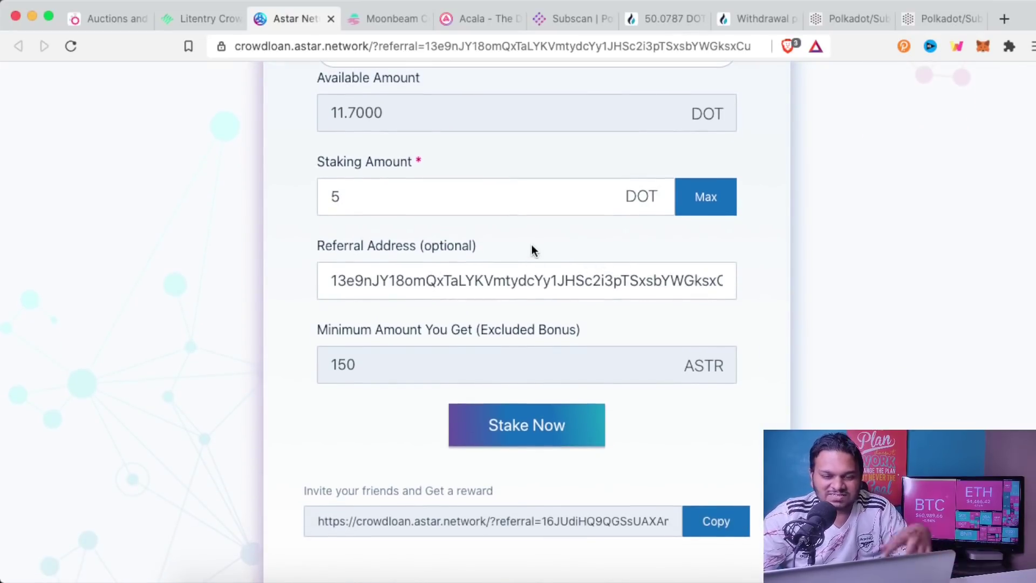
scroll(526, 249, "down", 4)
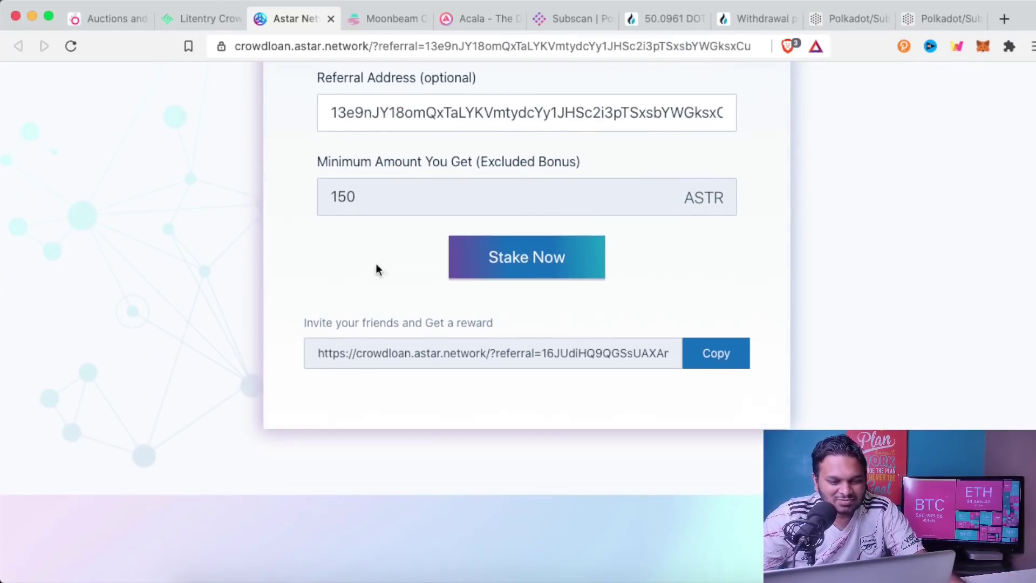
scroll(257, 277, "up", 4)
scroll(257, 282, "up", 2)
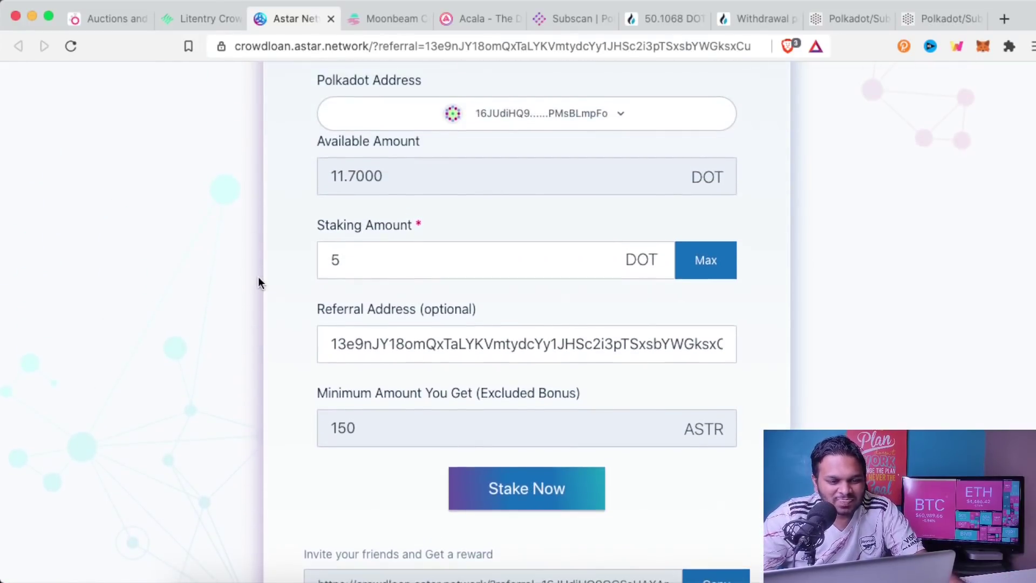
scroll(270, 275, "up", 3)
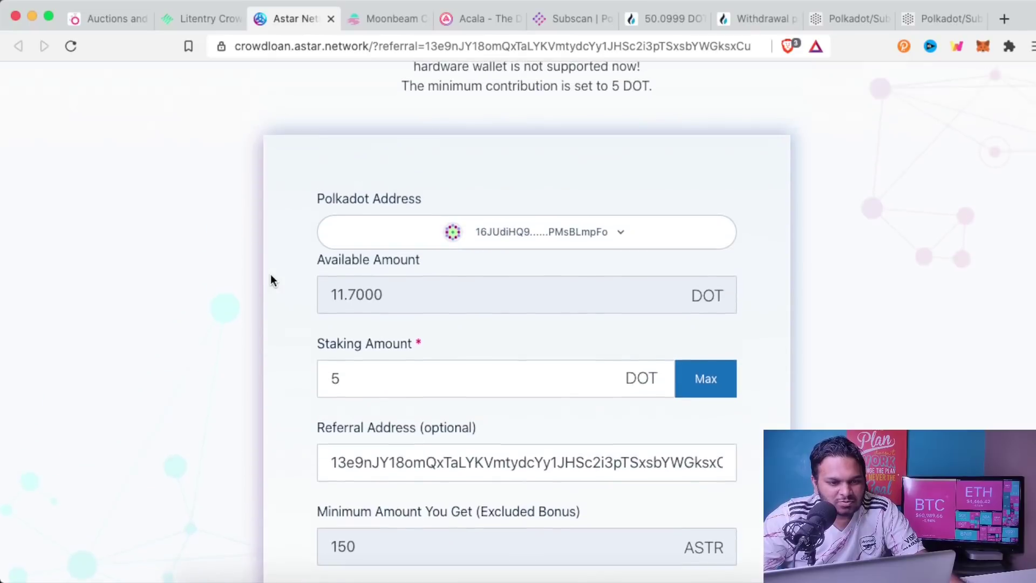
scroll(286, 273, "down", 3)
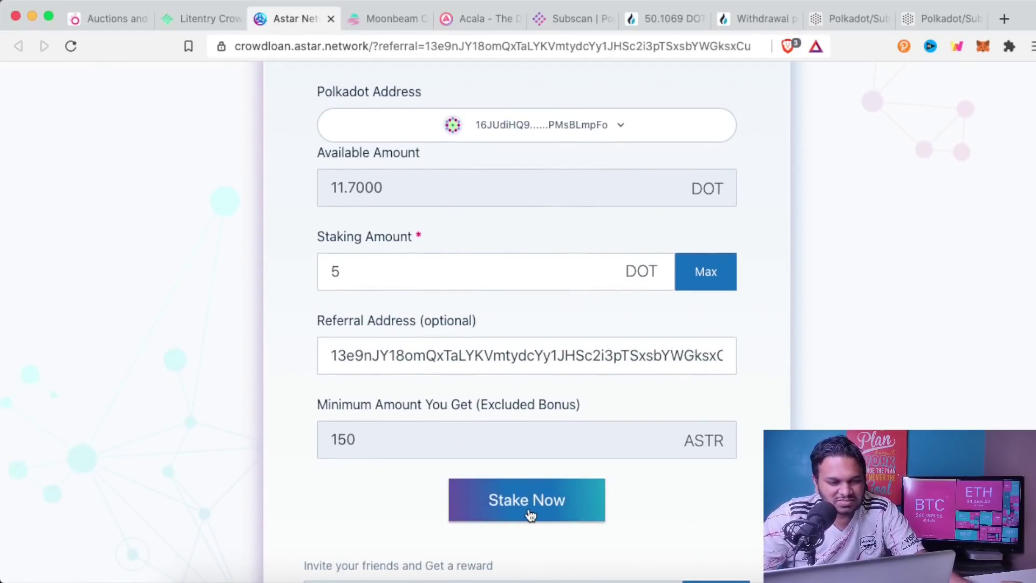
left_click(216, 25)
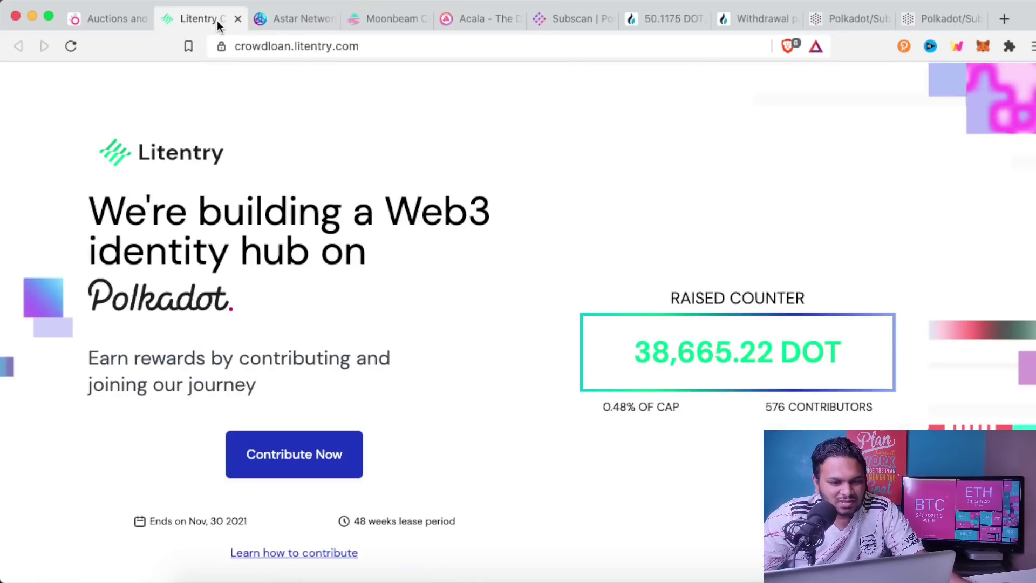
Step: Read Litentry's 'Get your DOT back' and 'Earn rewards' crowdloan steps
scroll(473, 204, "down", 5)
scroll(473, 204, "down", 15)
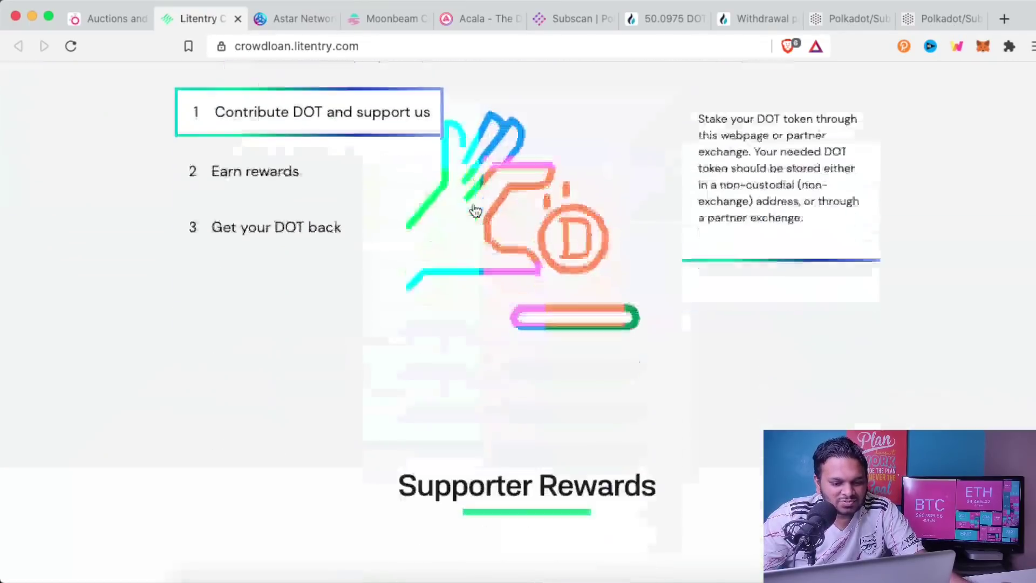
scroll(475, 211, "up", 4)
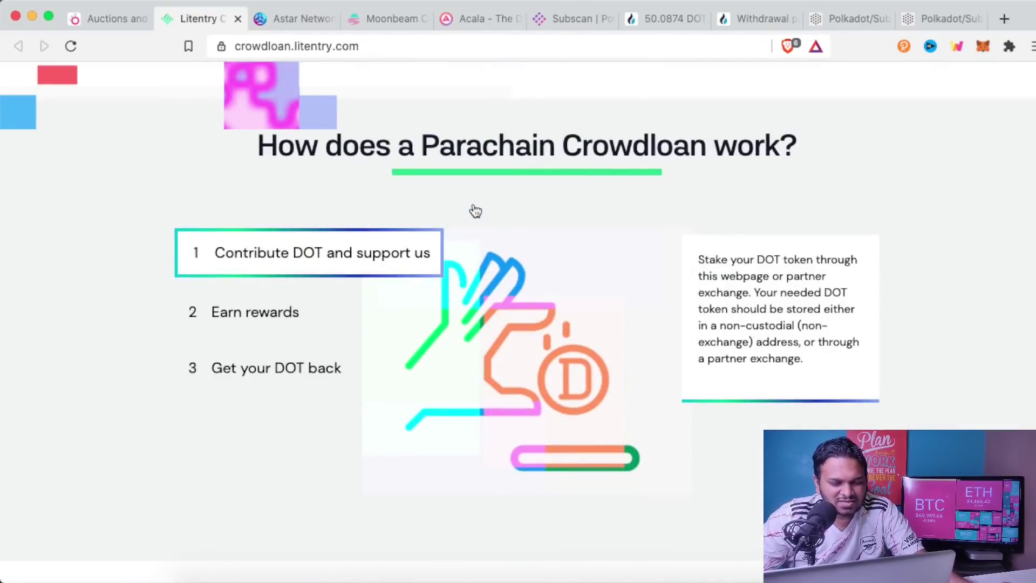
left_click(285, 378)
left_click(274, 318)
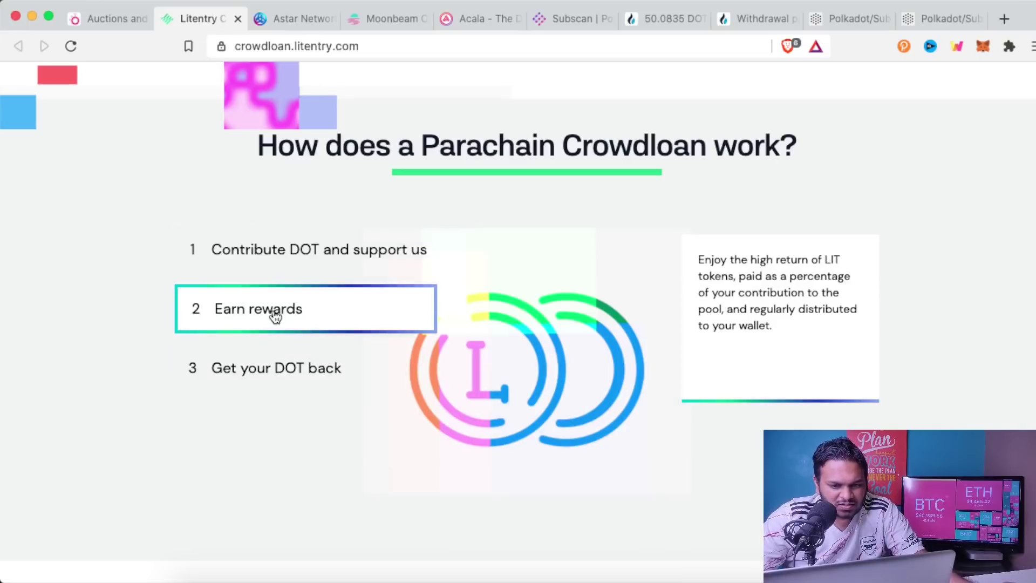
scroll(554, 311, "down", 12)
scroll(555, 308, "up", 4)
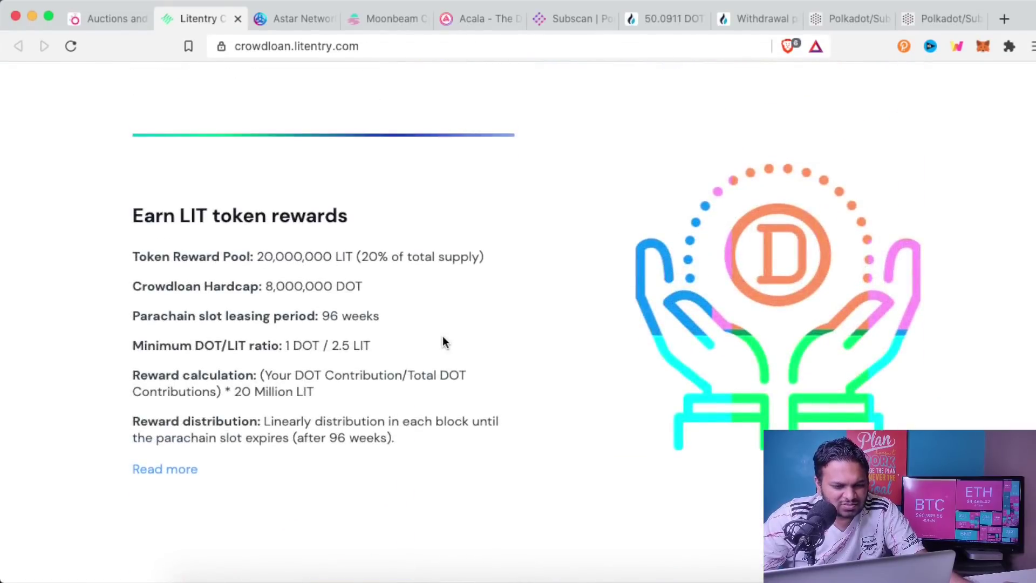
Step: Read the LIT reward and compensation sections, then return to the Polkadot.js crowdloan overview
scroll(442, 341, "down", 10)
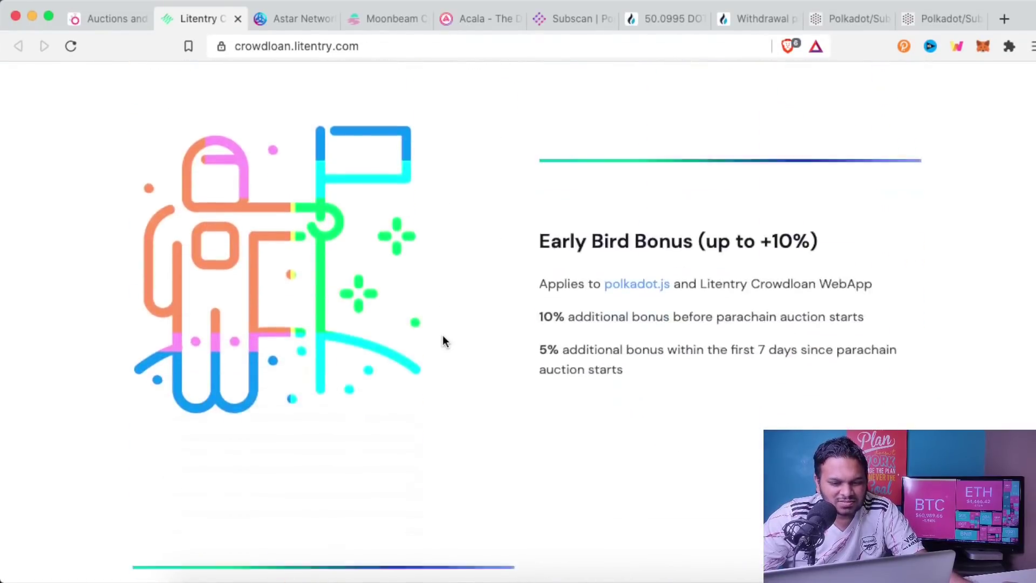
scroll(443, 336, "down", 15)
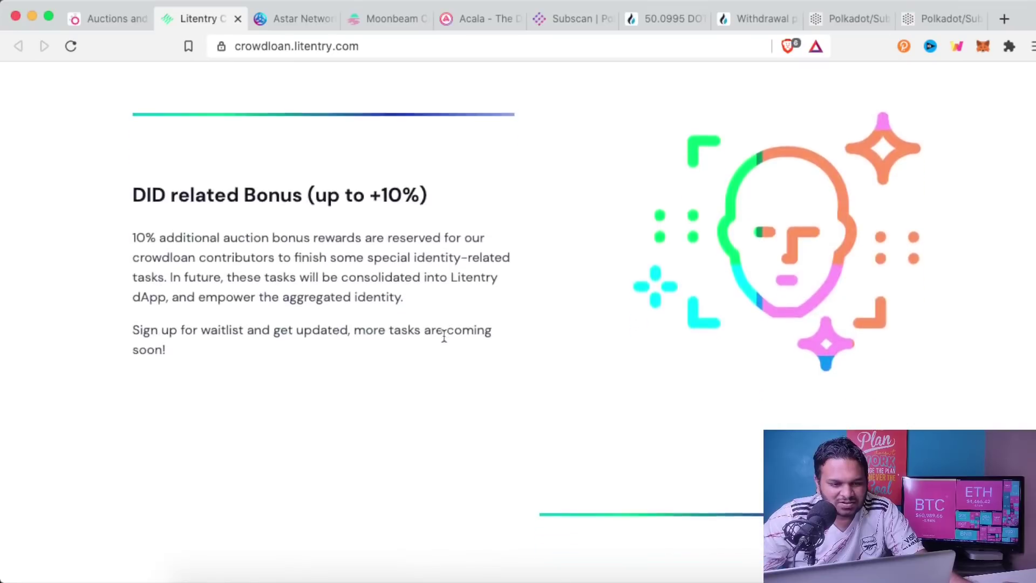
scroll(443, 339, "down", 1)
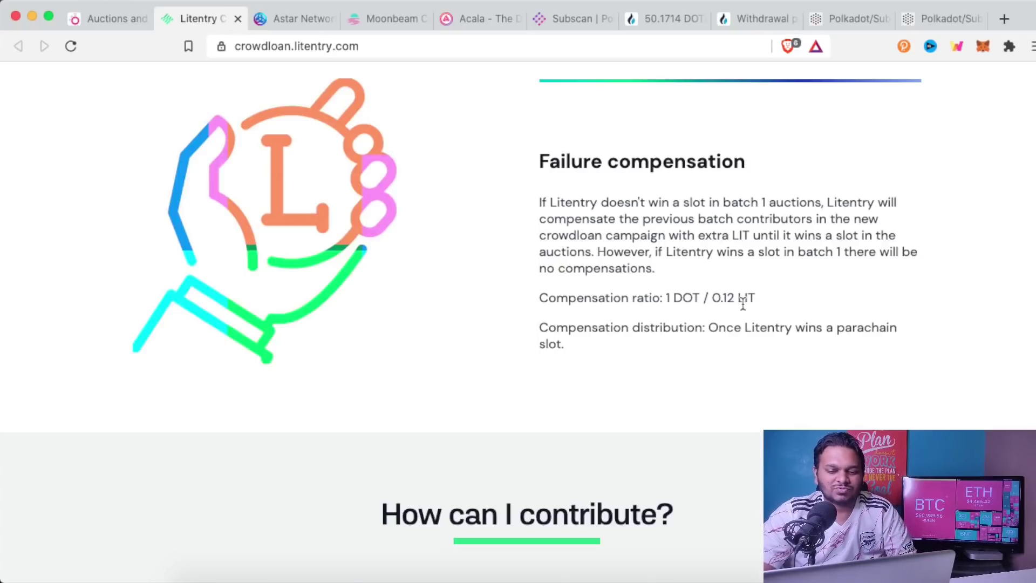
scroll(740, 303, "down", 1)
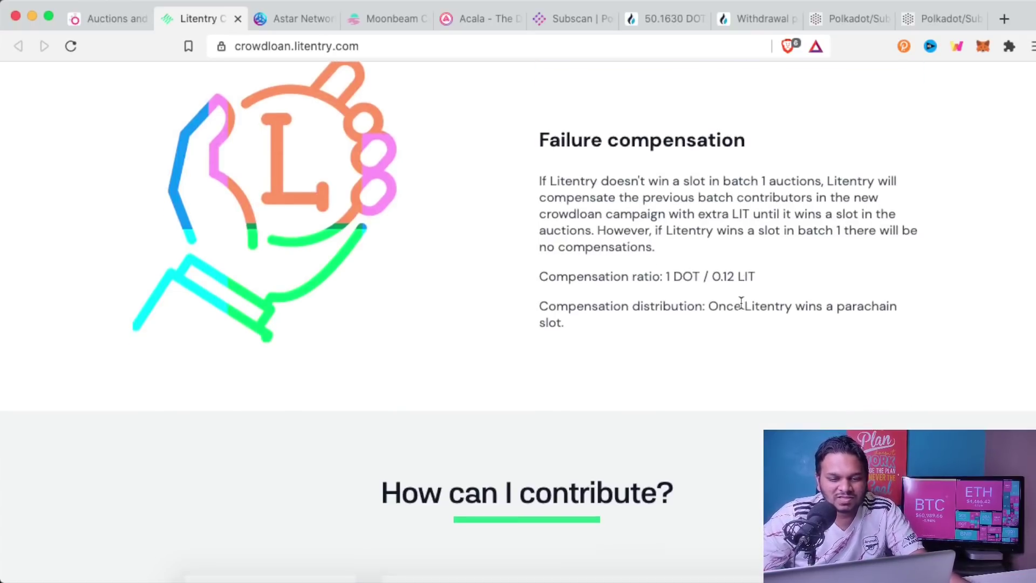
scroll(740, 303, "down", 10)
scroll(741, 302, "up", 5)
scroll(740, 305, "up", 5)
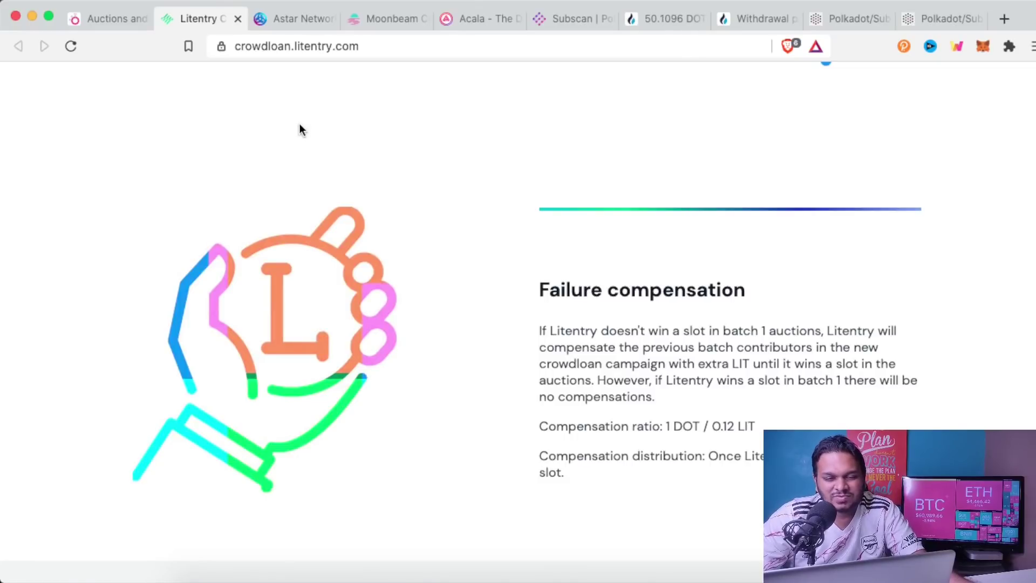
left_click(849, 19)
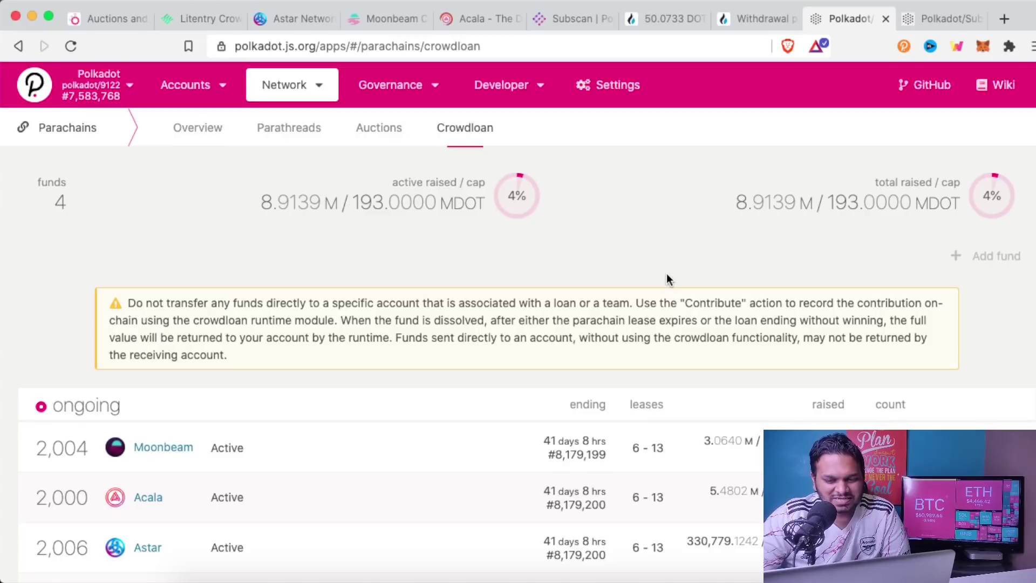
Step: Scroll through the ongoing Moonbeam, Acala, Astar and Litentry crowdloan funds in Polkadot.js
scroll(666, 273, "down", 1)
scroll(665, 273, "up", 1)
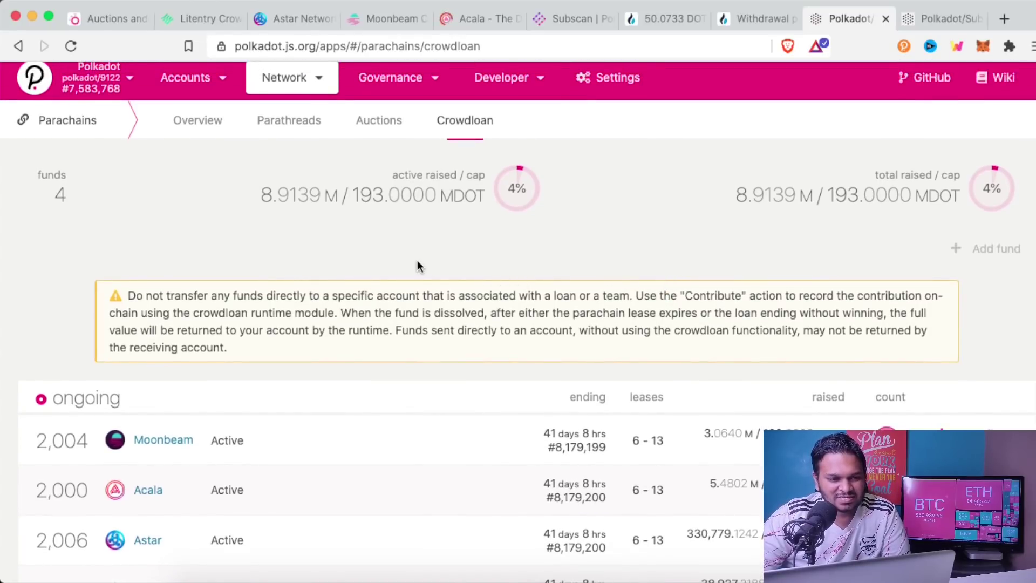
scroll(417, 260, "up", 1)
mouse_move(324, 85)
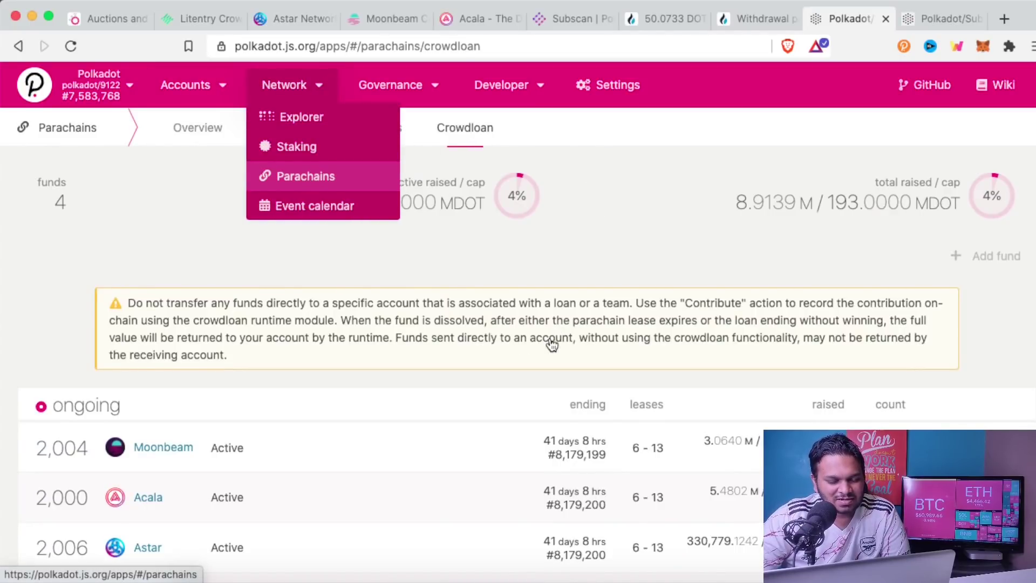
scroll(550, 340, "down", 3)
scroll(546, 346, "up", 2)
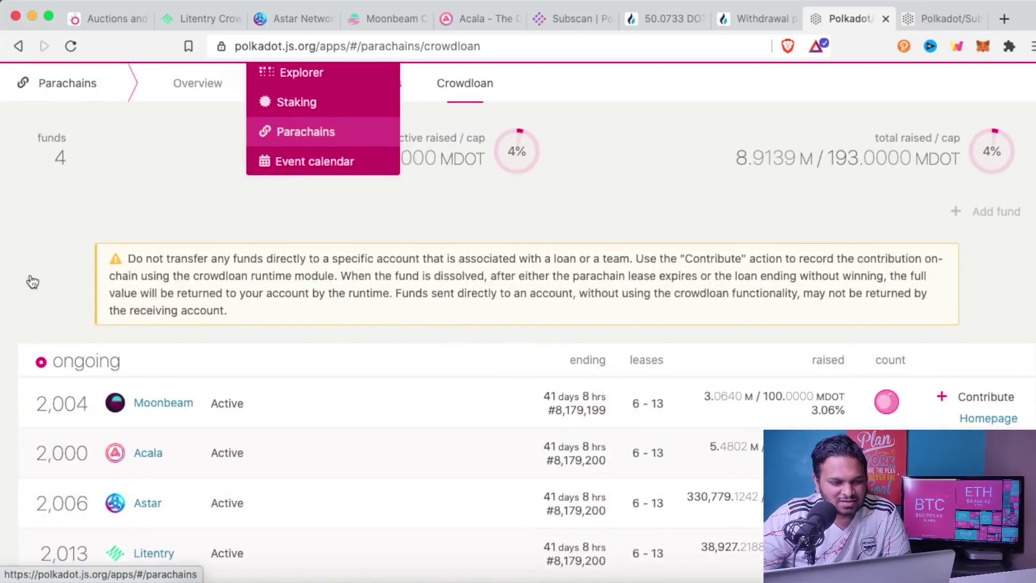
scroll(615, 282, "down", 3)
scroll(522, 307, "down", 1)
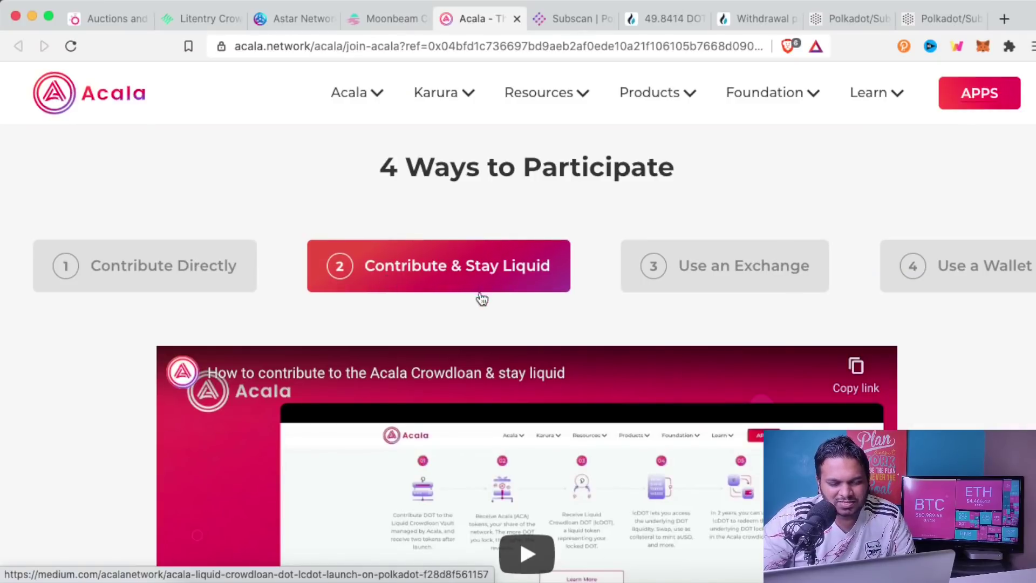
Step: Enter 1 in Acala's DOT to Contribute field
scroll(480, 302, "down", 10)
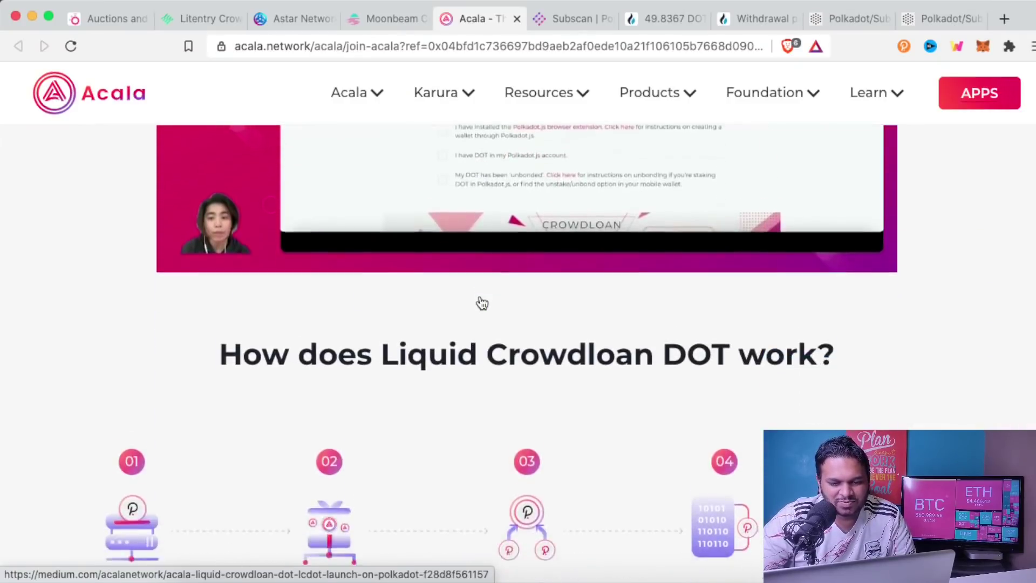
scroll(482, 302, "down", 10)
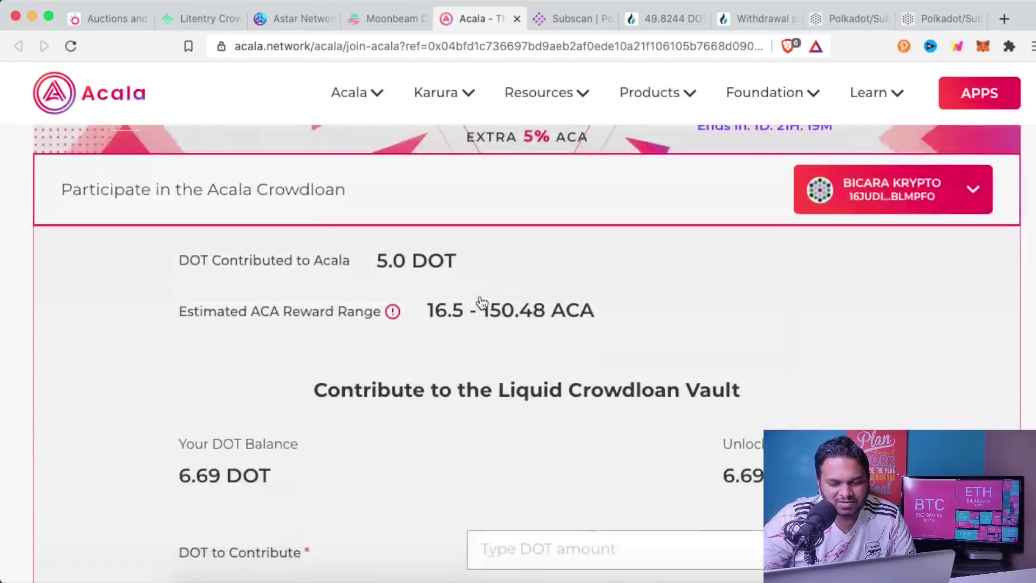
scroll(481, 302, "up", 2)
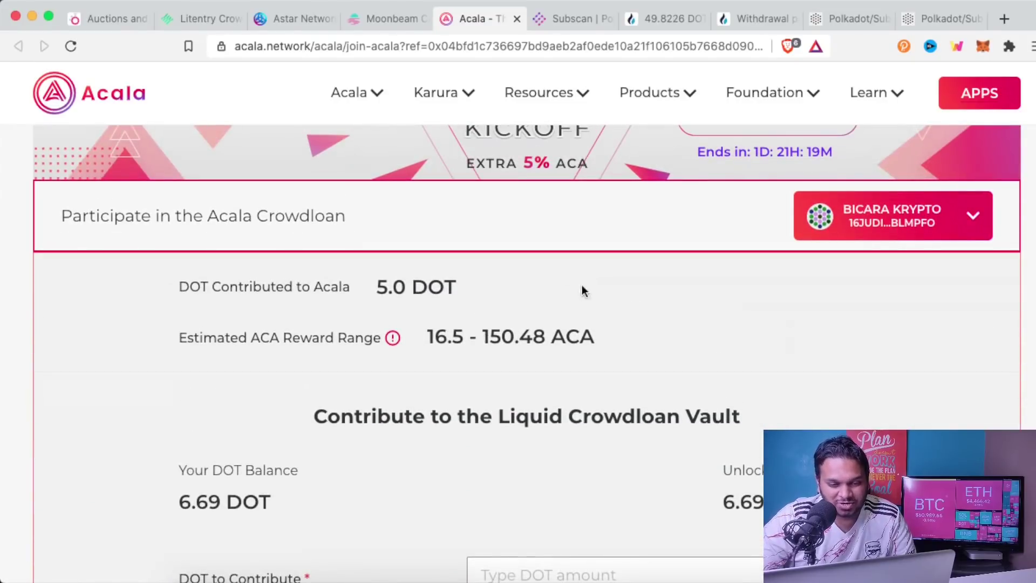
scroll(580, 290, "down", 3)
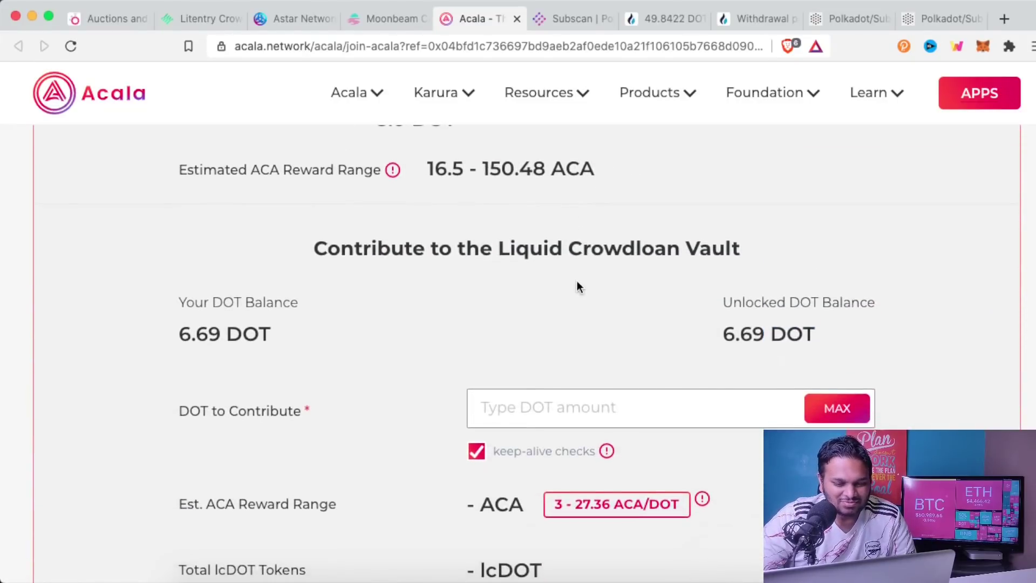
scroll(551, 290, "up", 1)
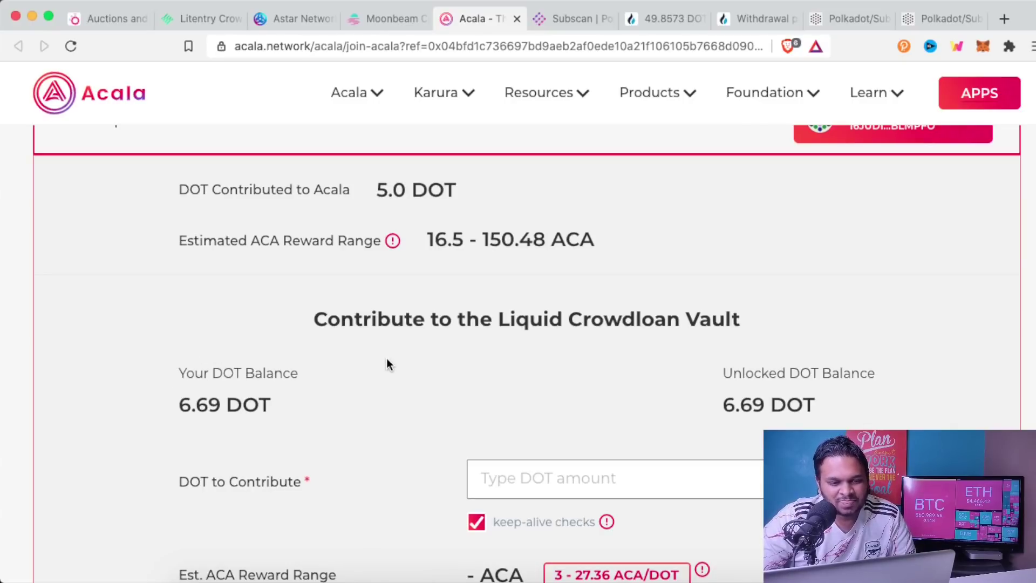
scroll(388, 366, "down", 2)
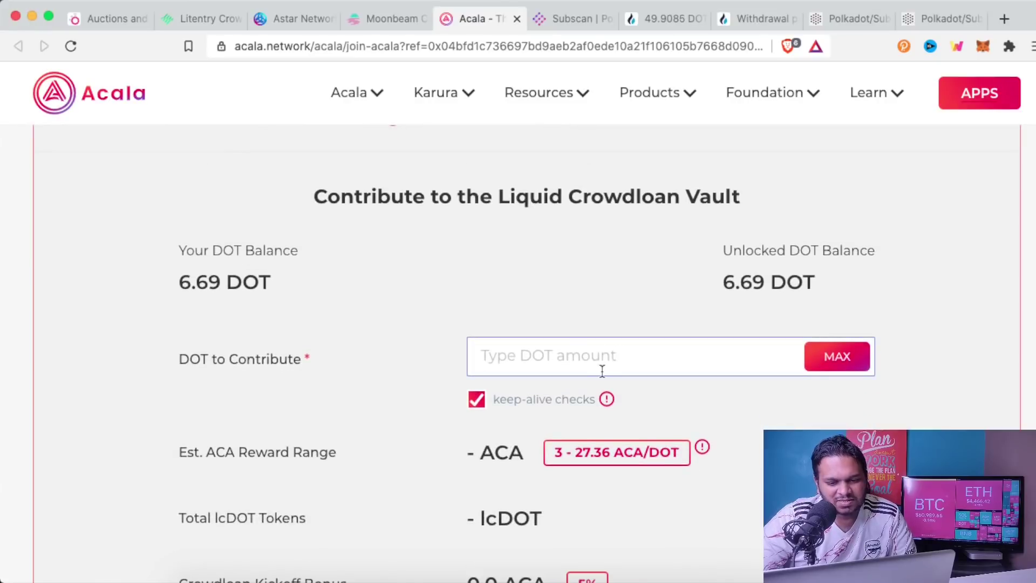
left_click(575, 356)
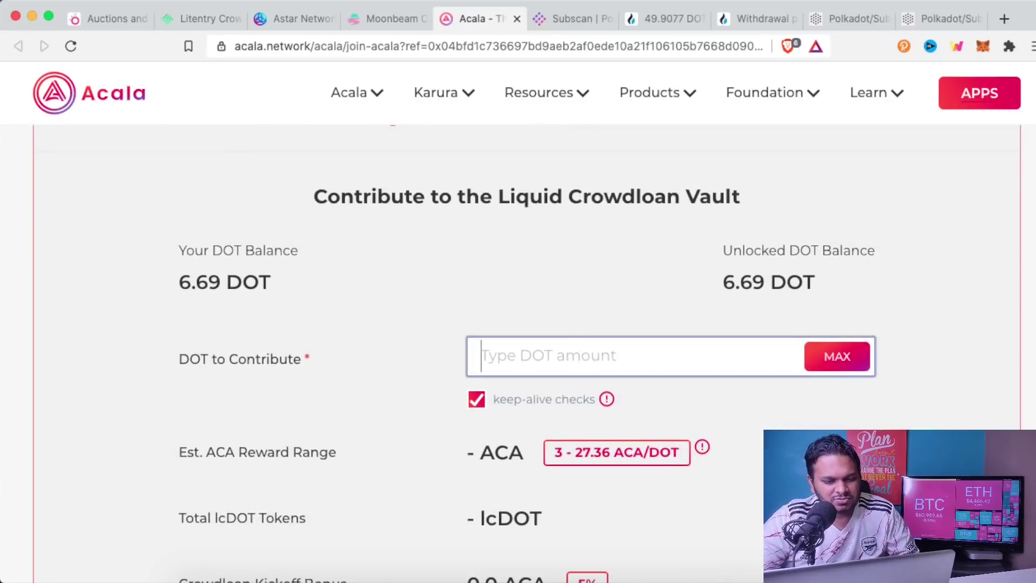
type("1")
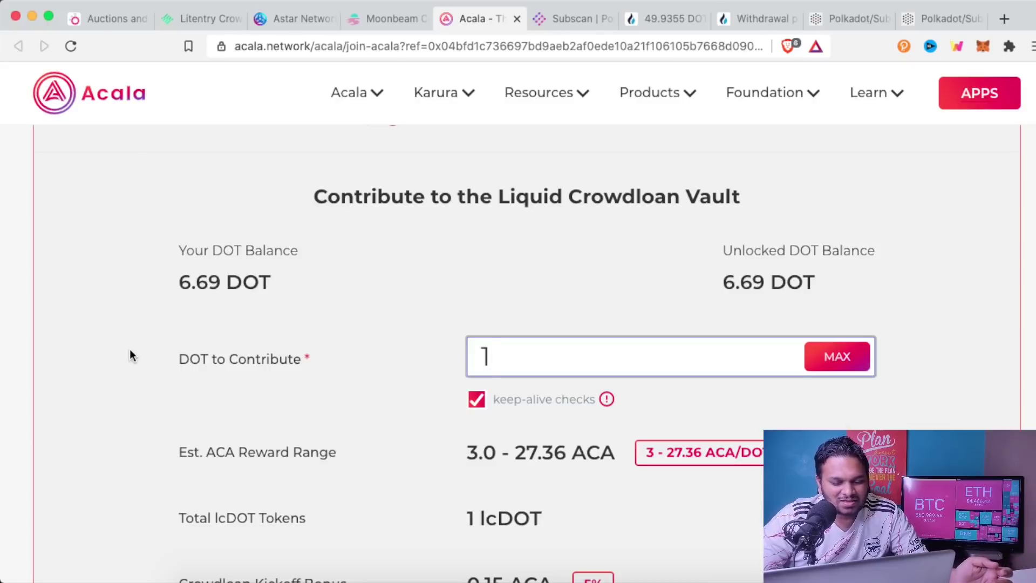
Step: Retype the contribution amount, trying 5 and 3 before settling on 1 DOT
scroll(130, 351, "down", 2)
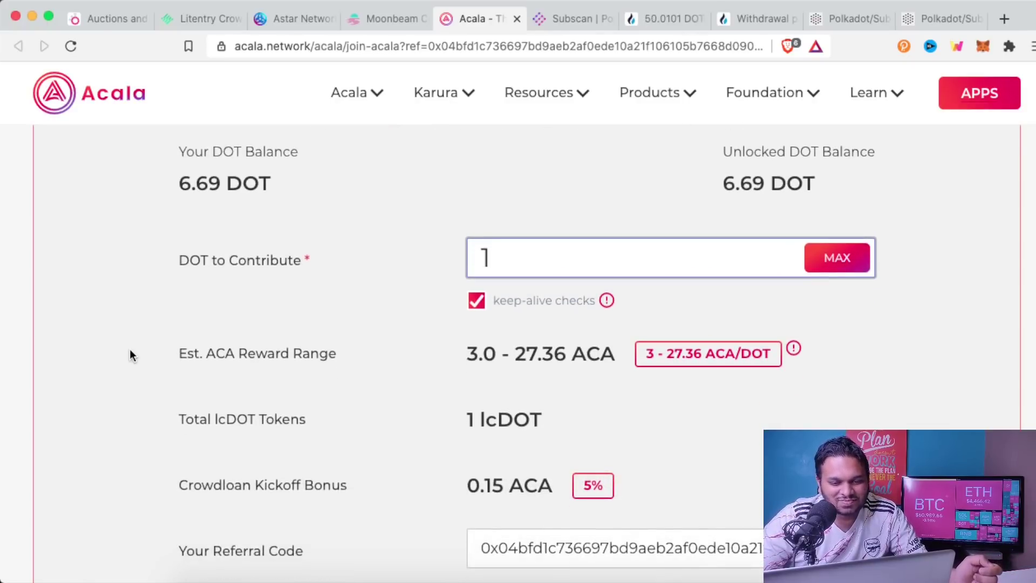
scroll(130, 351, "down", 1)
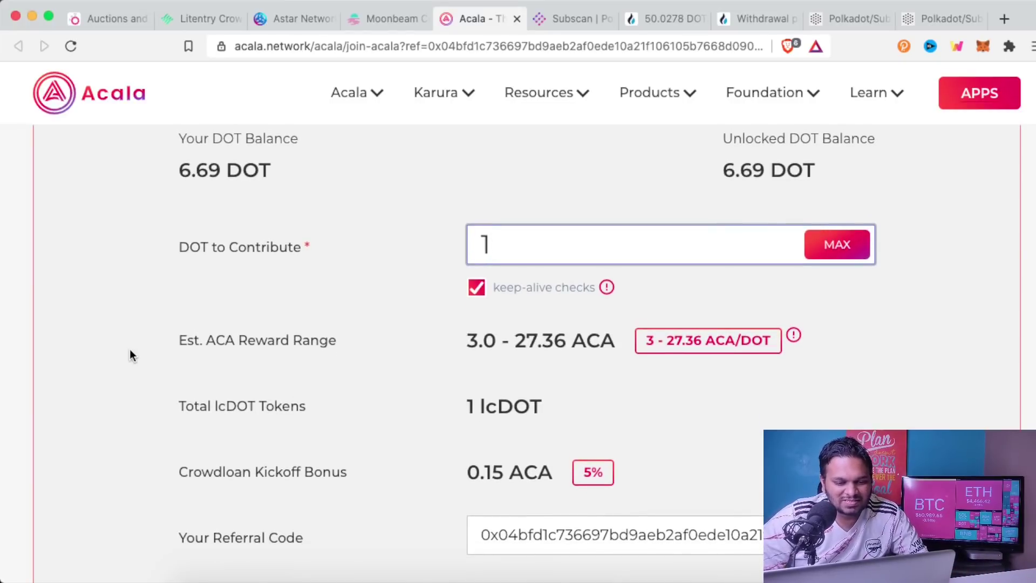
key("BackSpace")
type("5")
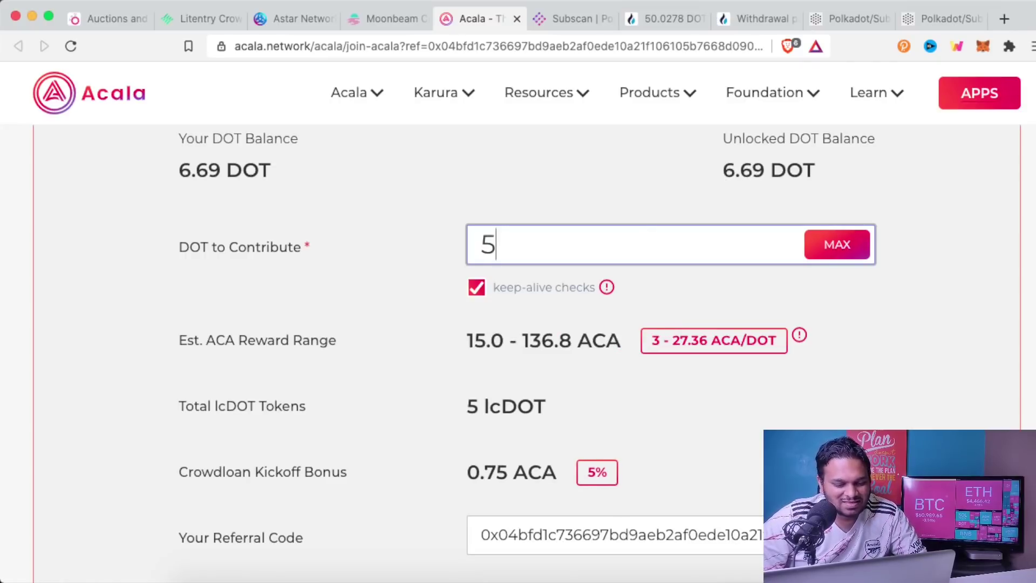
key("BackSpace")
type("3")
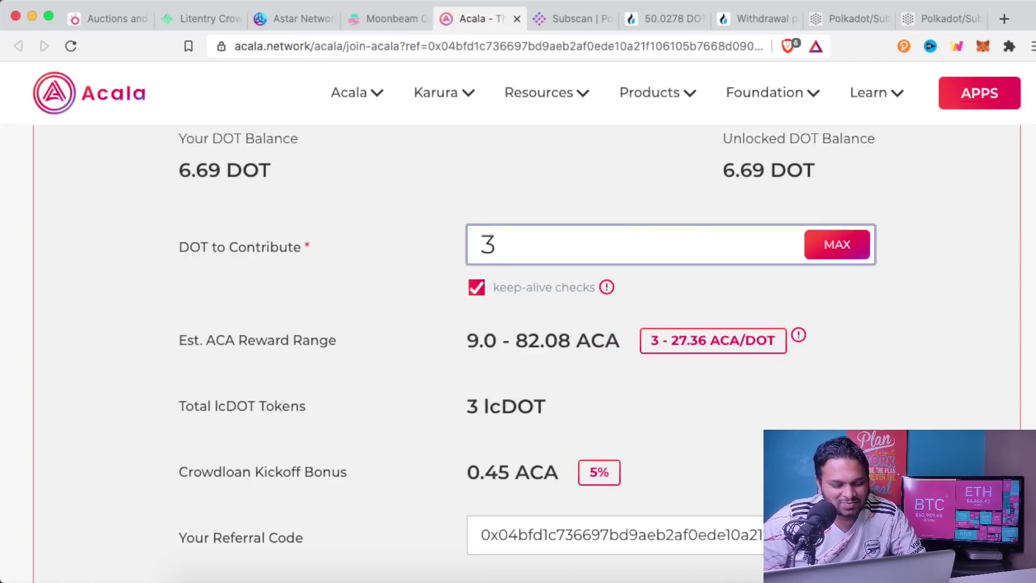
key("BackSpace")
type("1")
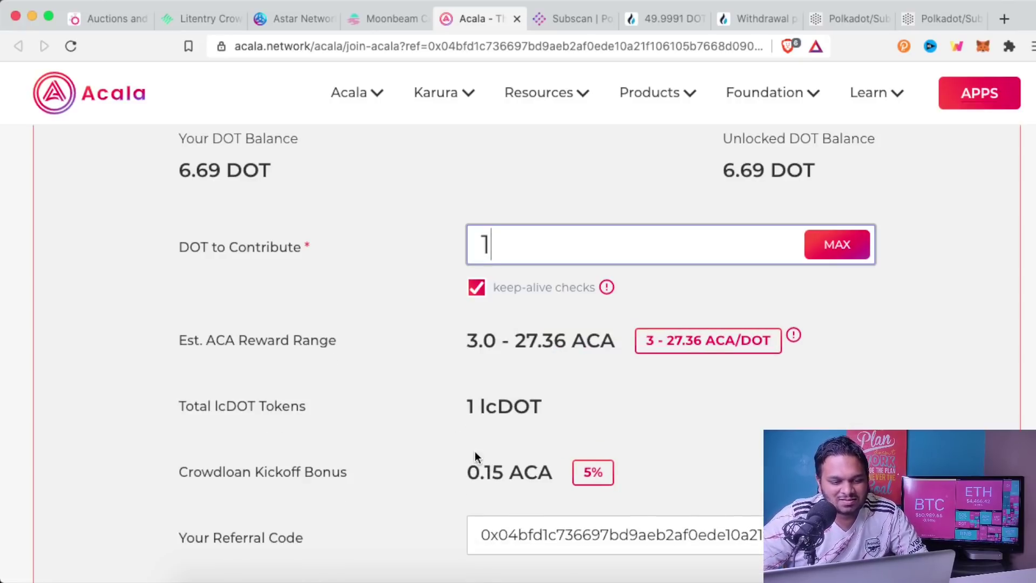
Step: Submit the 1 DOT liquid contribution, estimated at 3.3–30.1 ACA, for signing
scroll(471, 448, "down", 3)
scroll(471, 449, "up", 2)
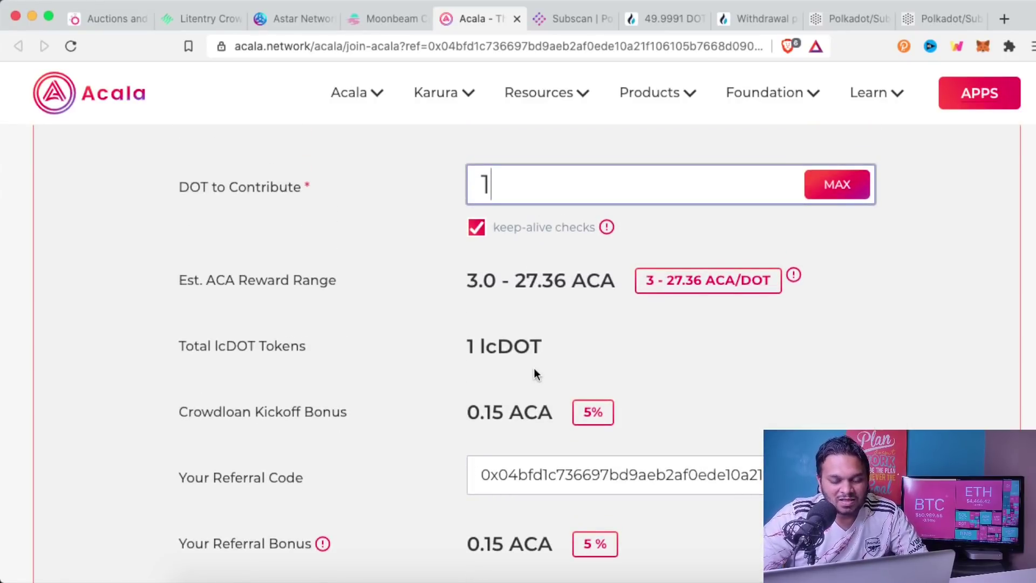
scroll(570, 366, "down", 1)
scroll(570, 366, "up", 2)
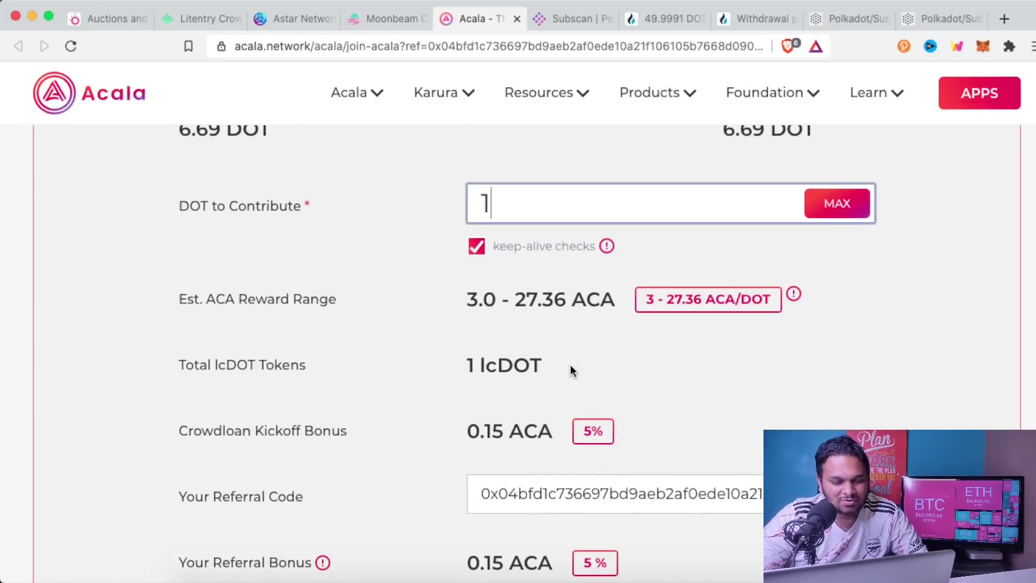
scroll(571, 364, "down", 5)
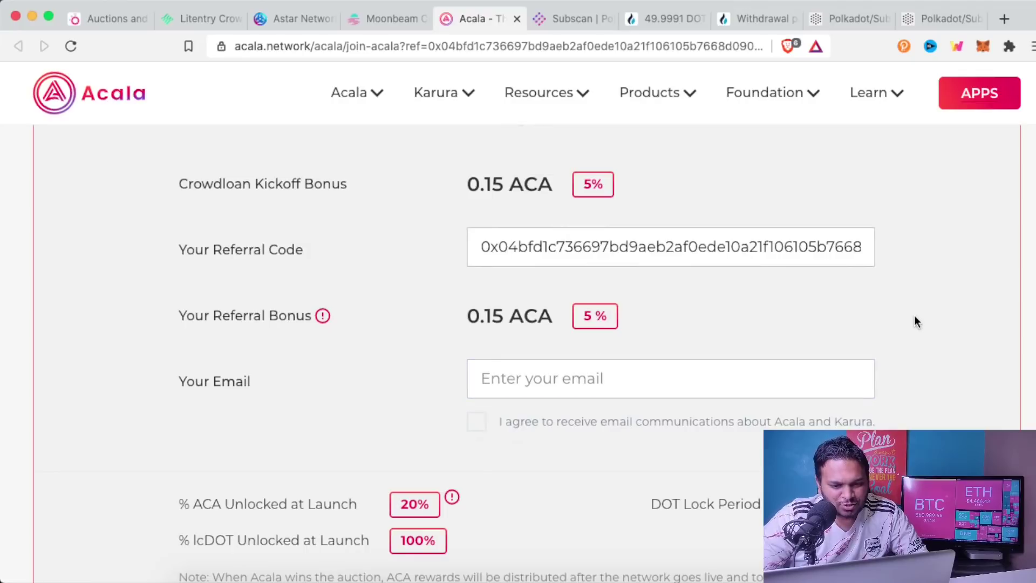
scroll(915, 318, "down", 5)
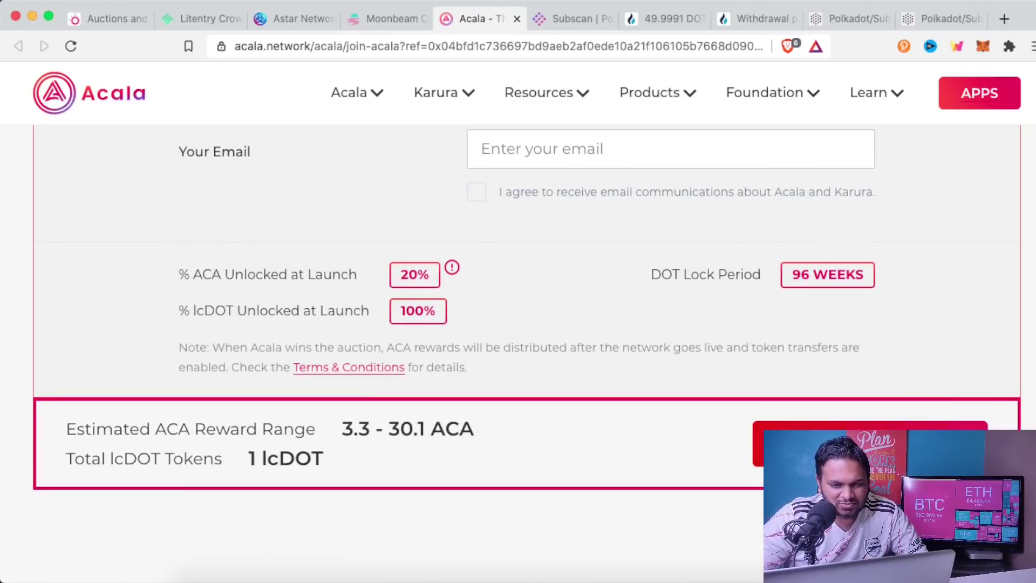
scroll(518, 323, "up", 1)
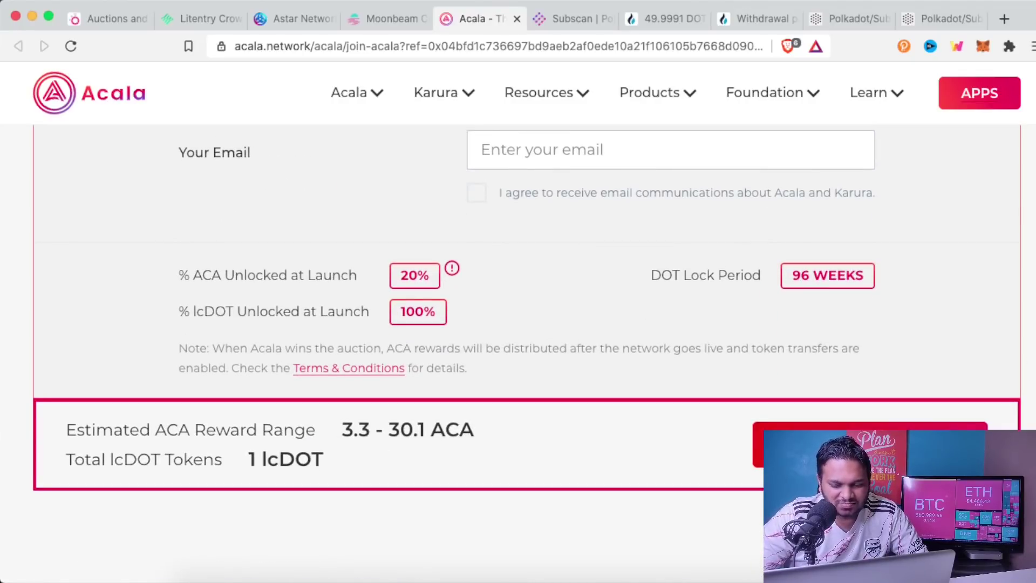
left_click(863, 443)
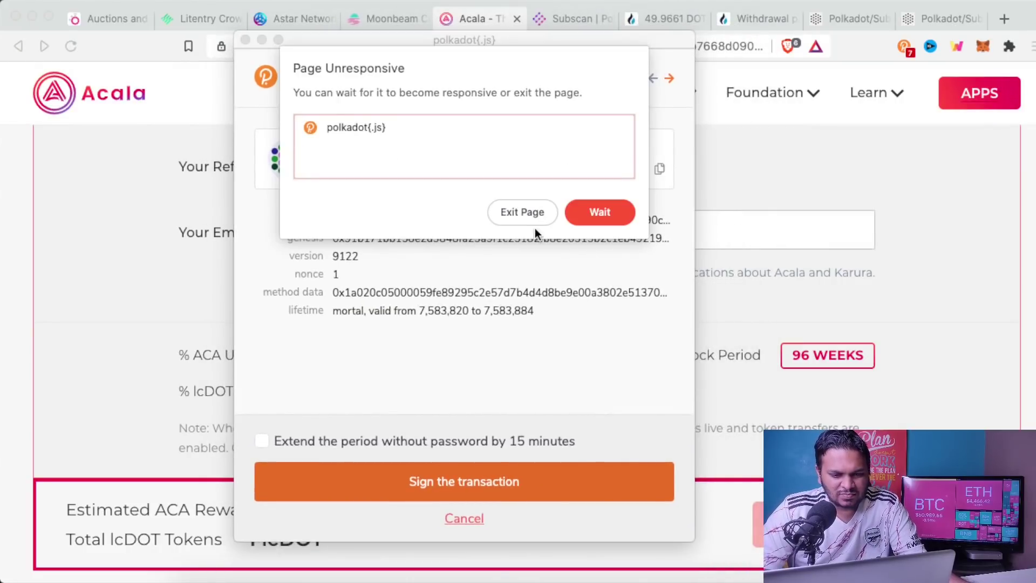
Step: Sign the Polkadot utility.batchAll contribution request in polkadot{.js} with the account password
left_click(597, 212)
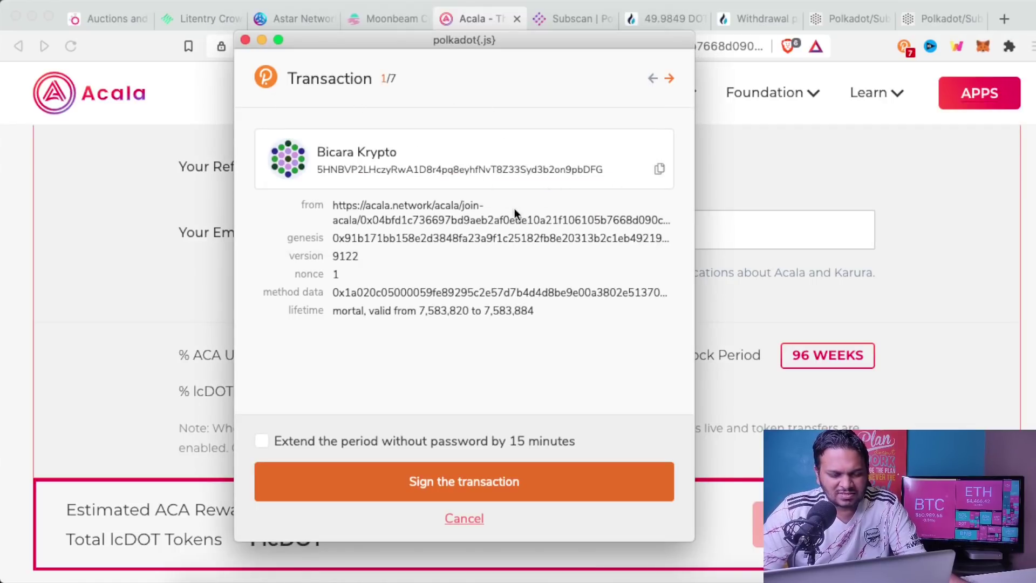
left_click(463, 497)
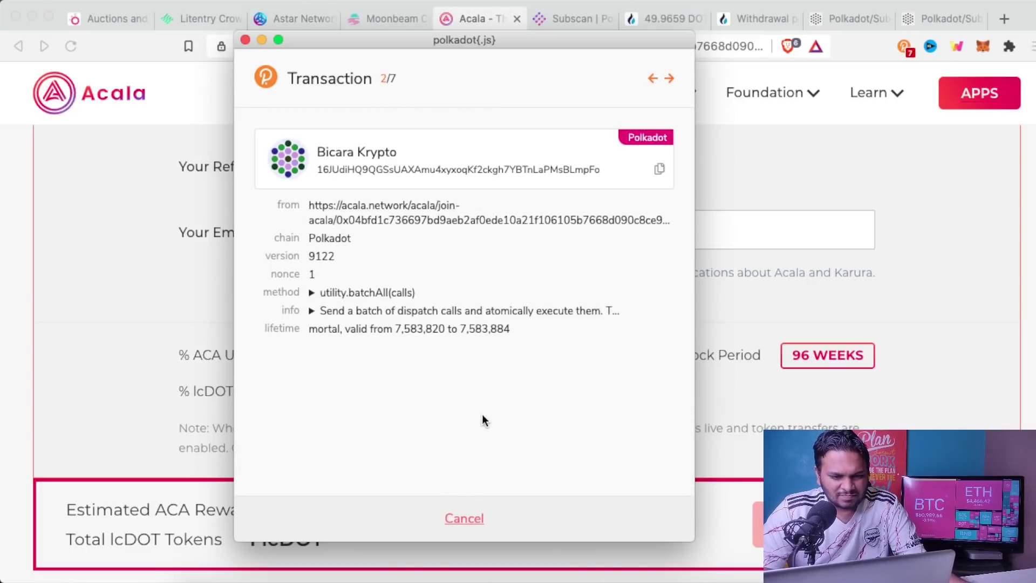
left_click(653, 79)
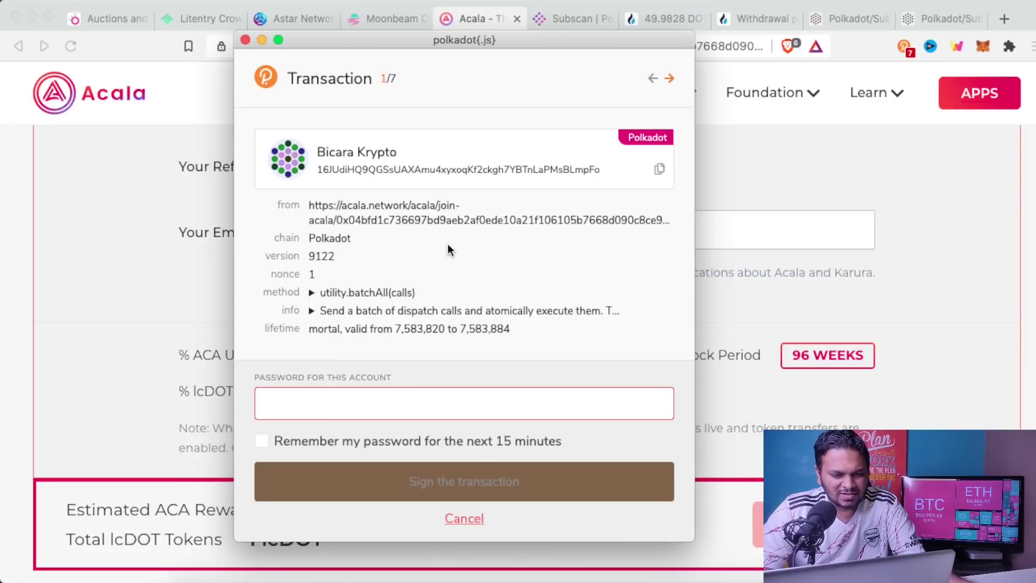
type("****")
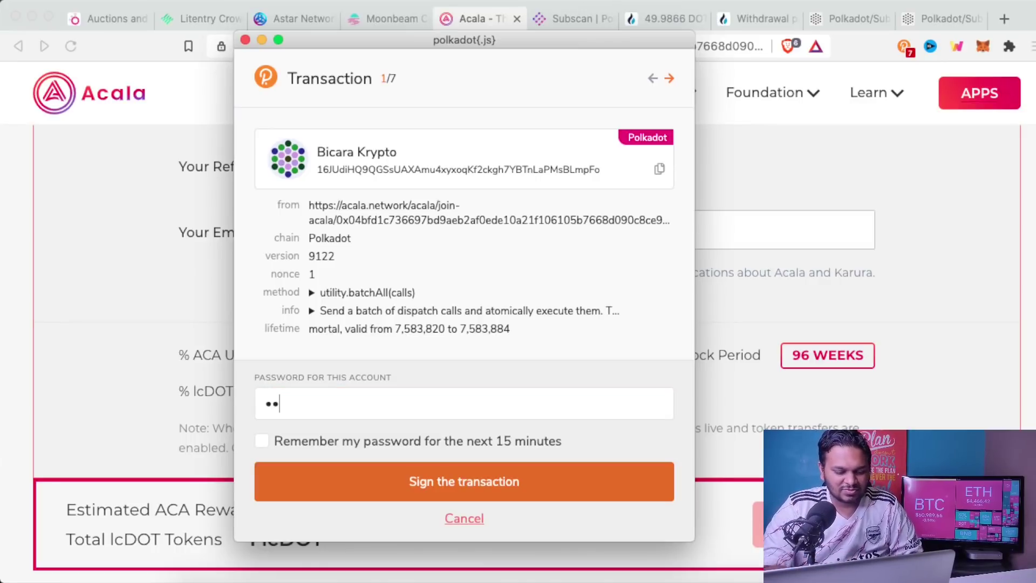
type("**********")
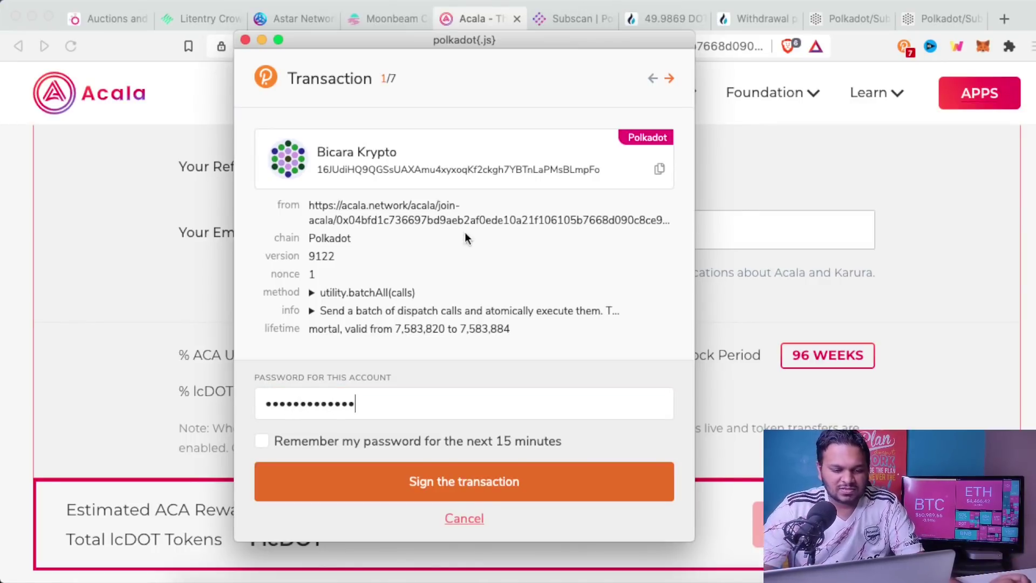
left_click(477, 483)
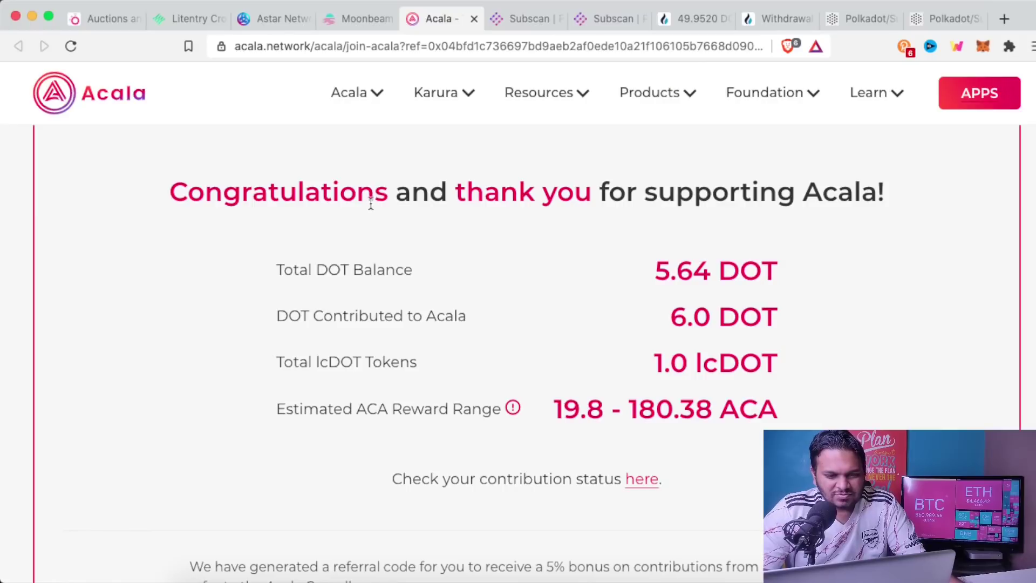
Step: Check the 6.0 DOT contributed, 1.0 lcDOT and new referral code, then view the Subscan record
scroll(479, 204, "up", 2)
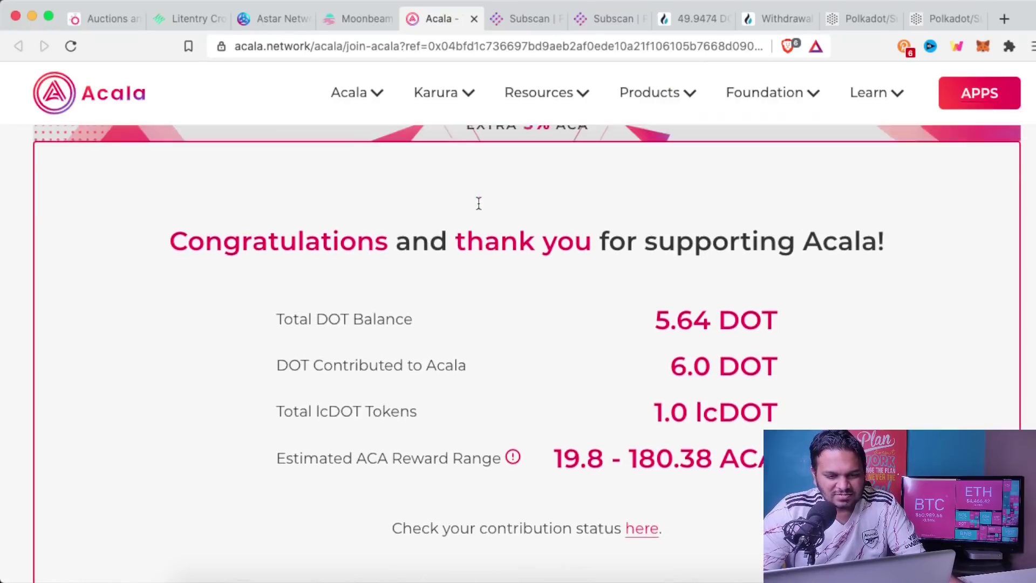
scroll(478, 209, "down", 1)
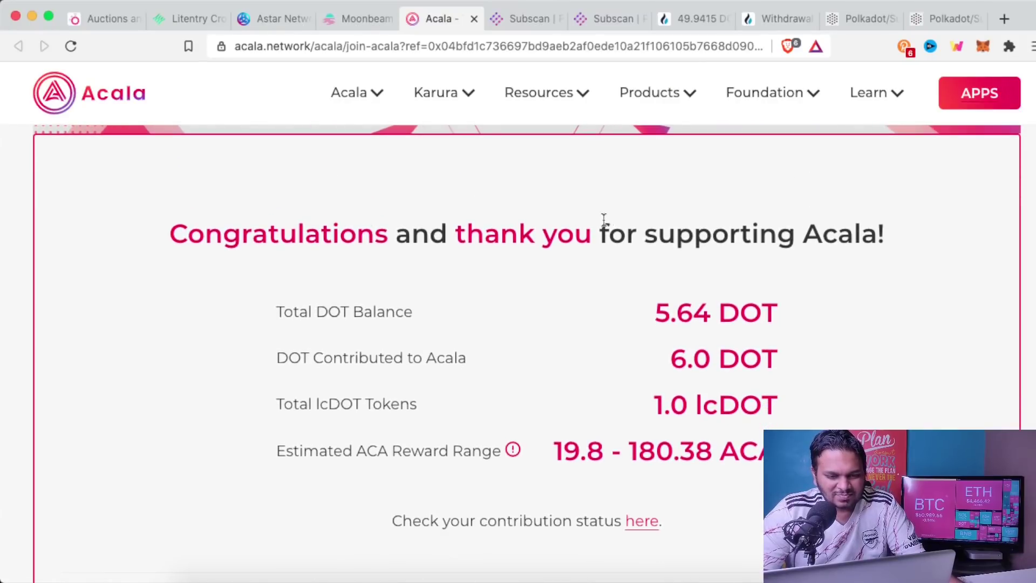
scroll(324, 249, "down", 1)
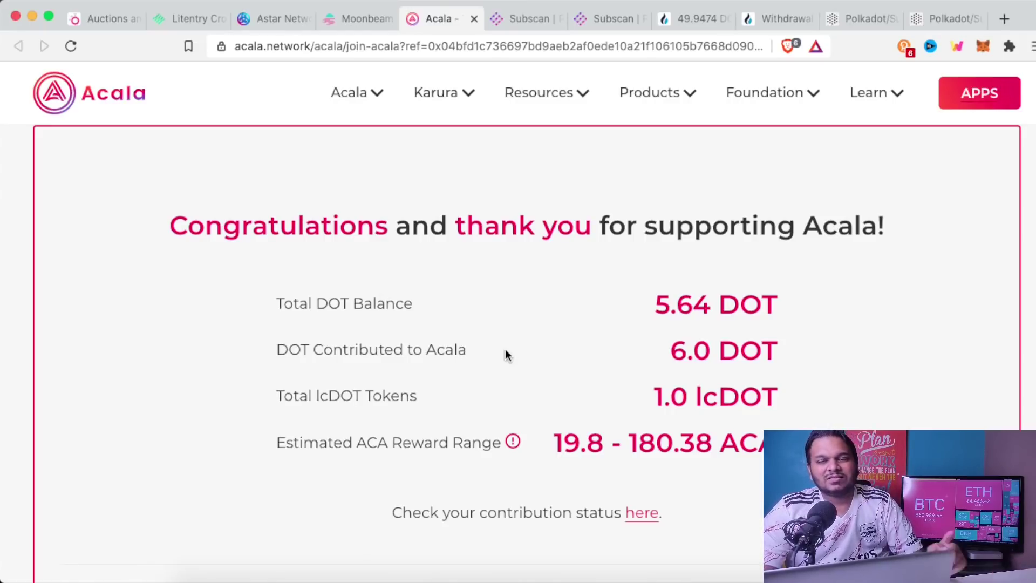
scroll(505, 349, "down", 1)
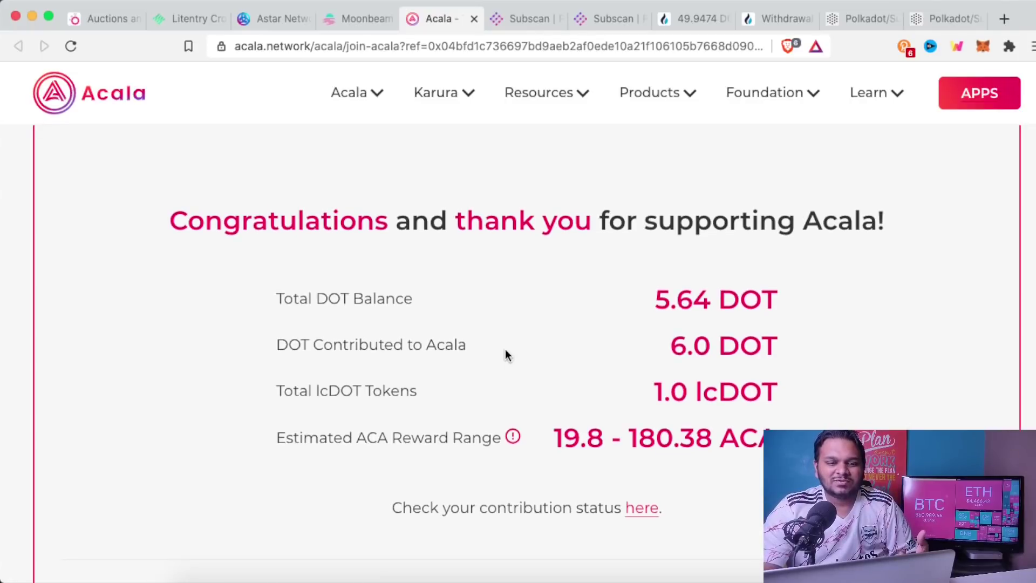
scroll(505, 354, "down", 1)
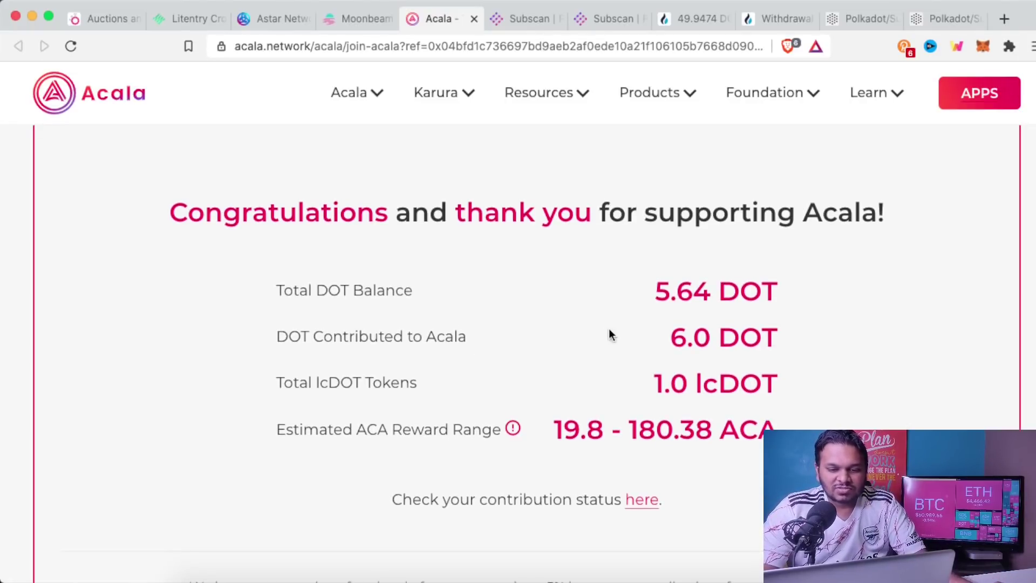
scroll(704, 335, "down", 2)
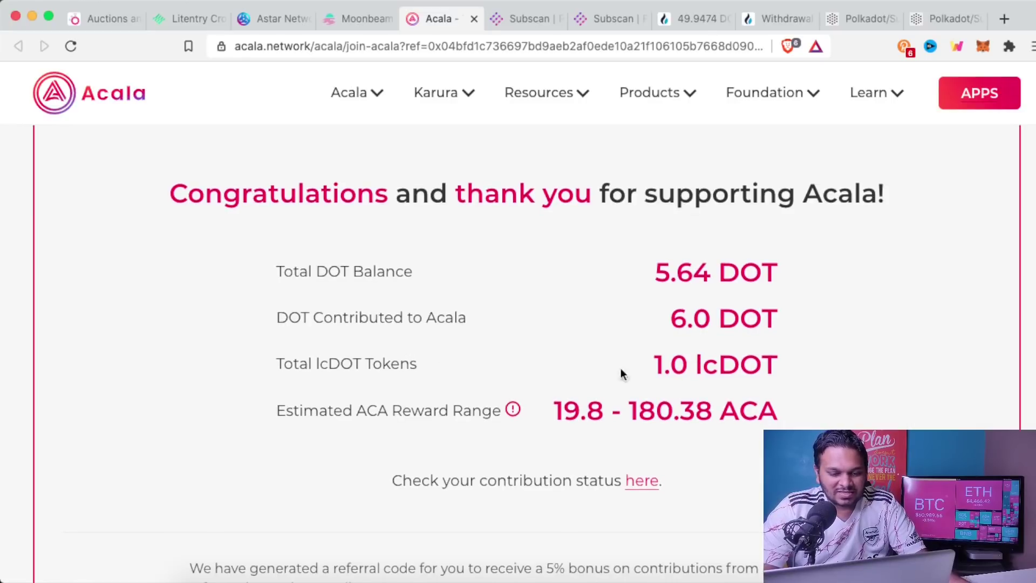
scroll(503, 359, "down", 3)
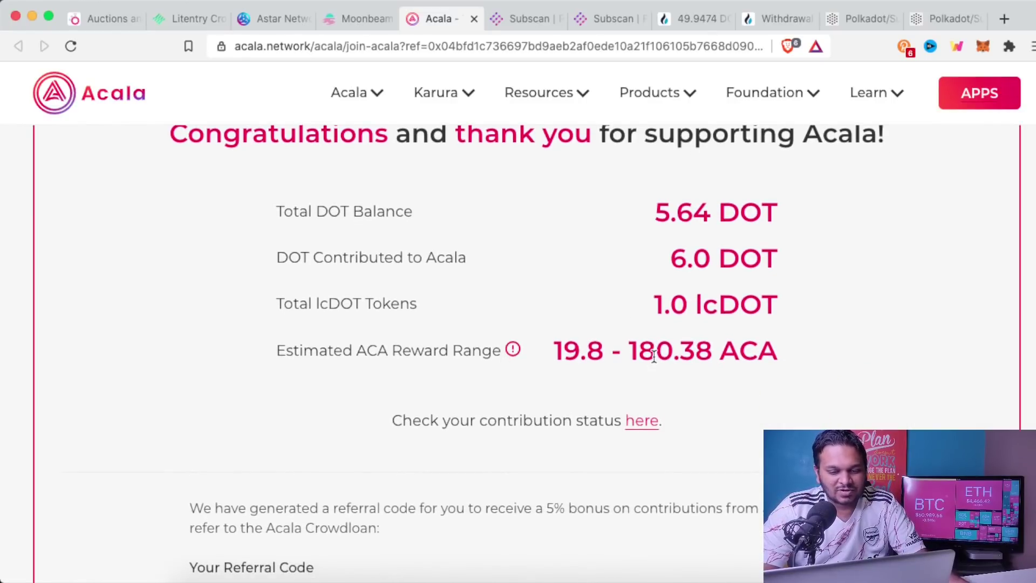
scroll(651, 359, "down", 5)
scroll(653, 360, "down", 4)
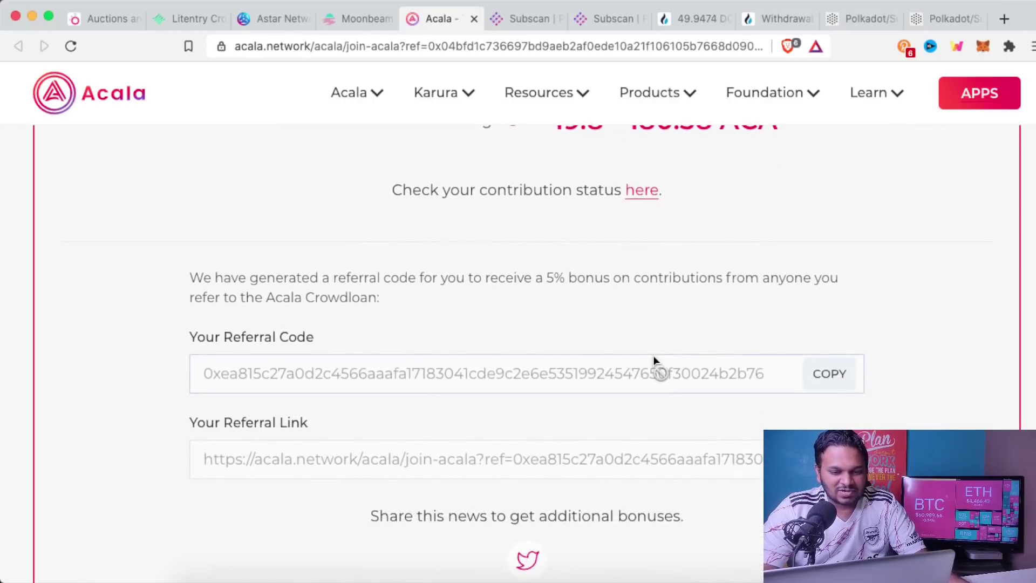
scroll(653, 360, "up", 7)
left_click(521, 19)
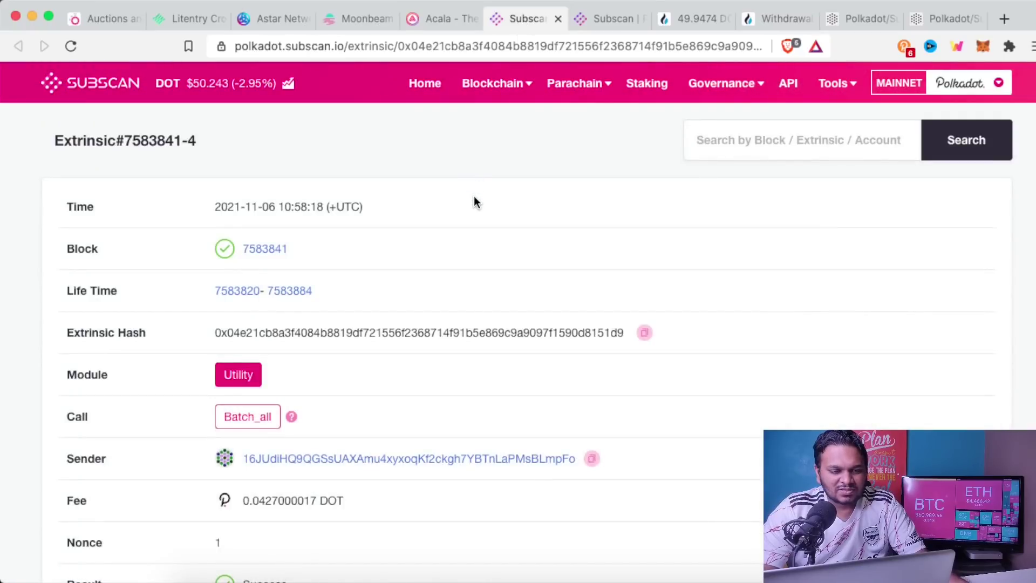
Step: Confirm extrinsic #7583841-4 shows Success and compare it with the earlier Contribute extrinsic
scroll(474, 196, "down", 5)
scroll(474, 195, "up", 2)
scroll(473, 195, "down", 10)
scroll(474, 195, "up", 5)
scroll(473, 201, "up", 5)
scroll(473, 201, "down", 1)
left_click(607, 16)
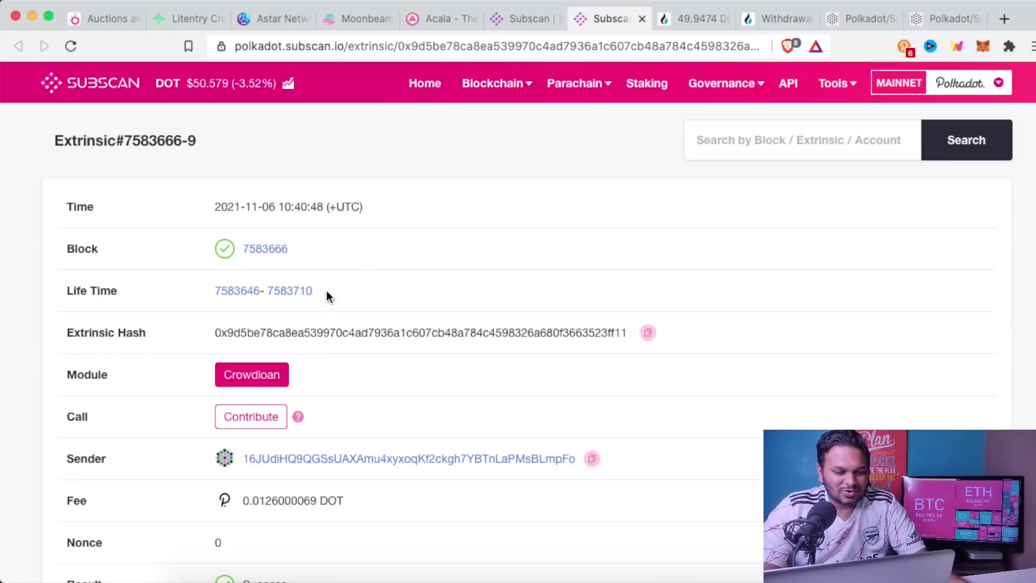
left_click(513, 21)
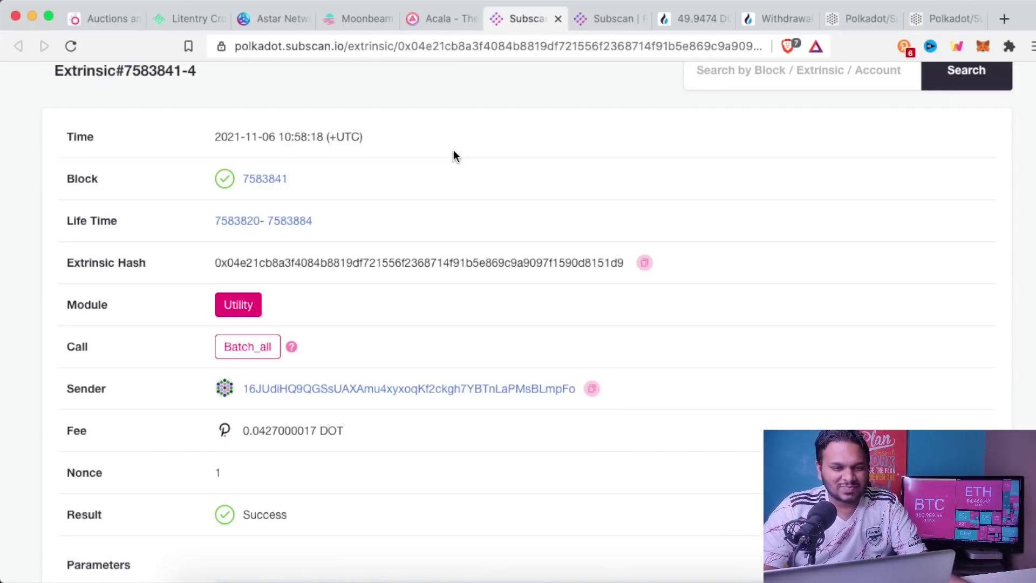
Step: Return to the Acala thank-you page showing a 5.64 DOT total balance
scroll(453, 150, "up", 1)
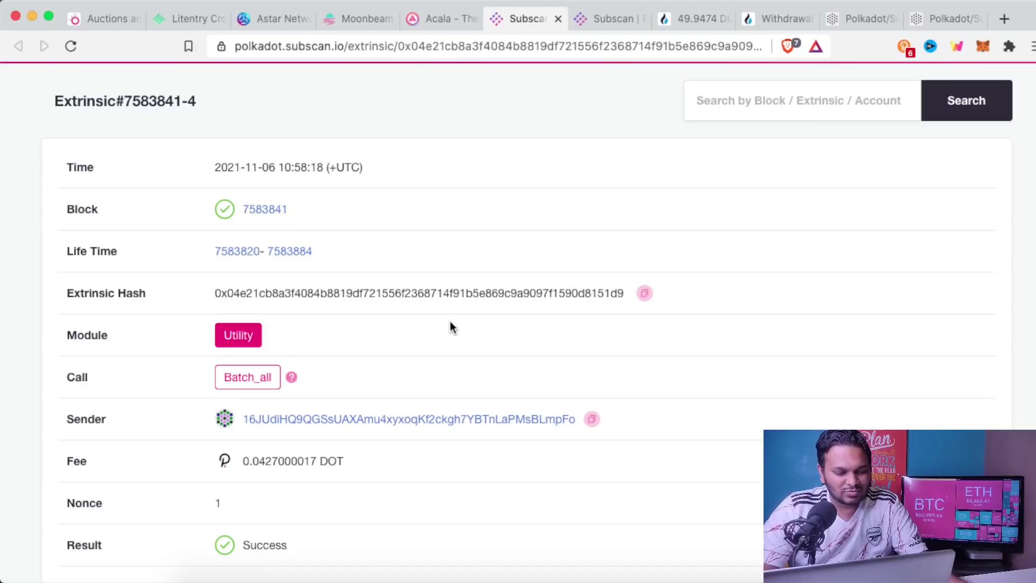
scroll(427, 324, "down", 3)
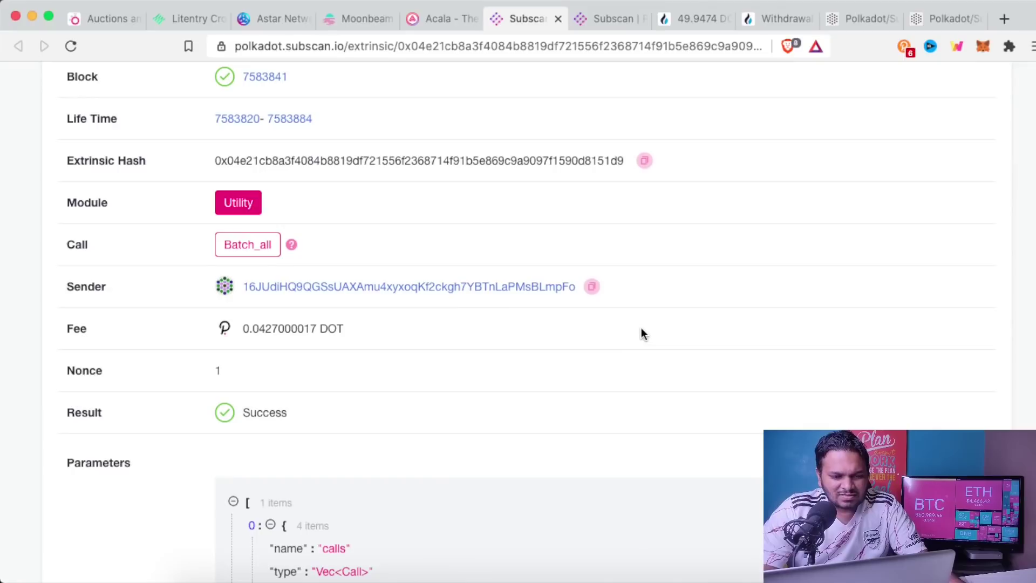
scroll(641, 328, "up", 4)
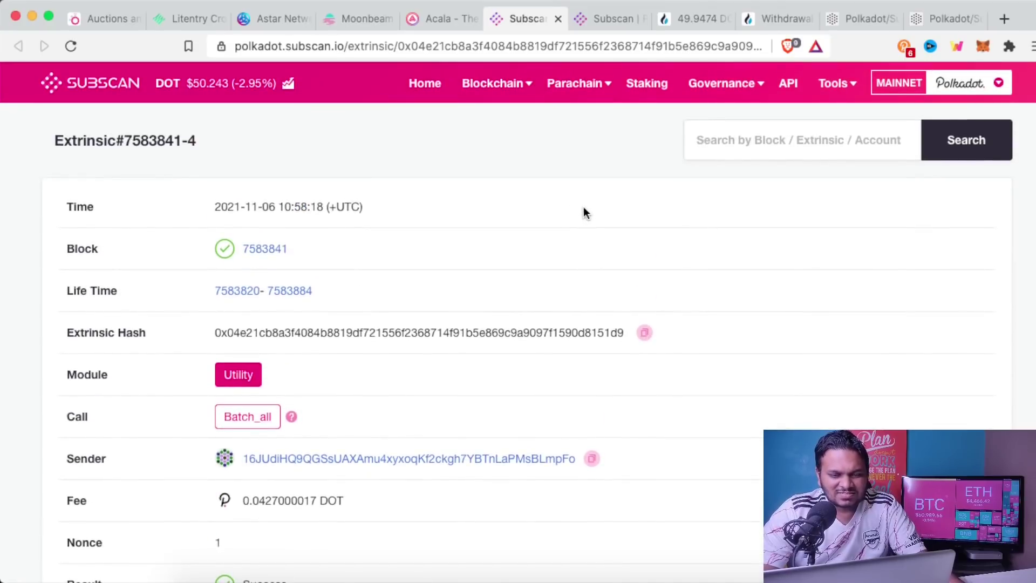
left_click(443, 25)
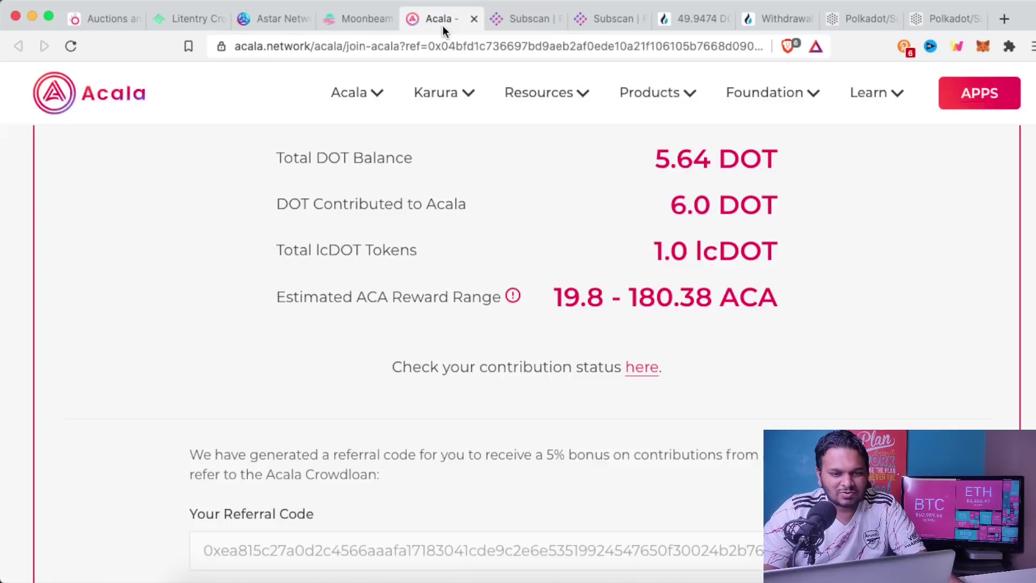
scroll(485, 189, "up", 8)
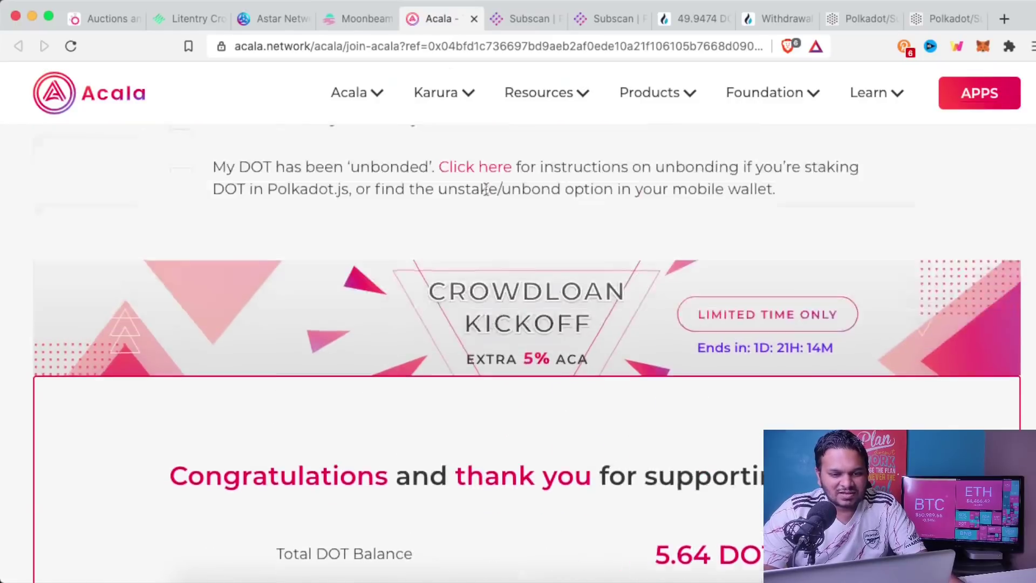